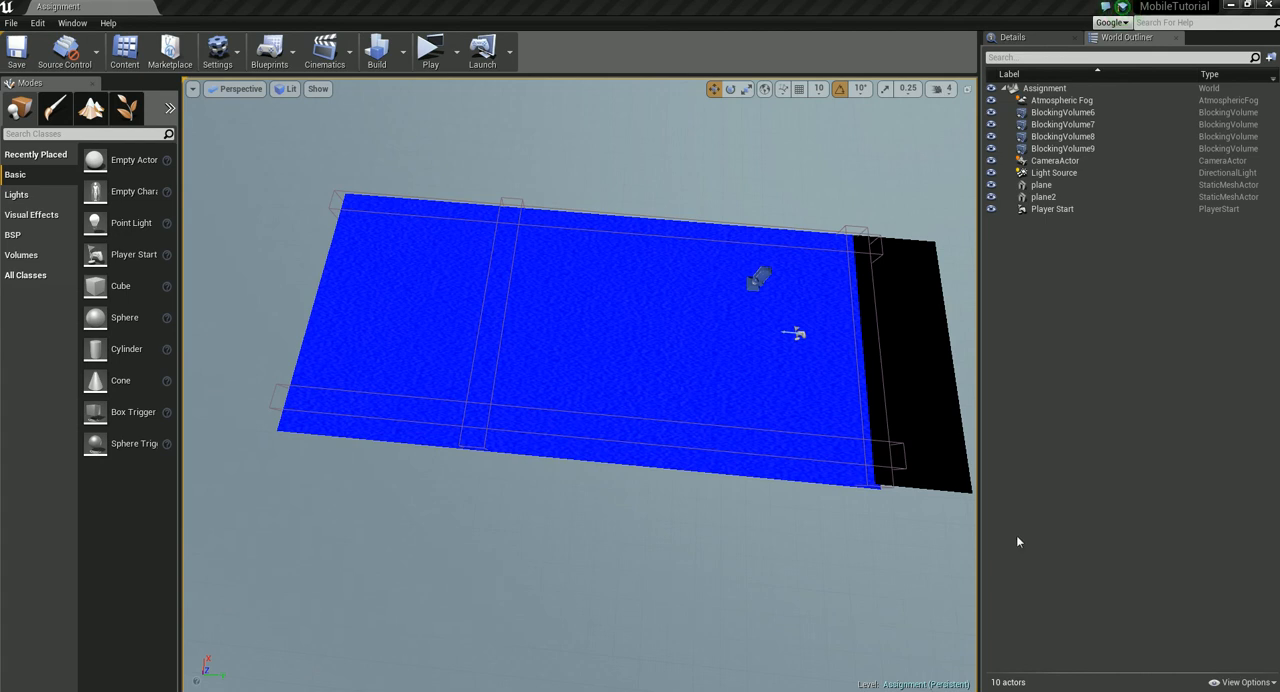
- Test-play the level, flying the plane around with the HUD arrow buttons, then stop play
{"action": "left_click", "coordinate": [687, 366]}
{"action": "scroll", "coordinate": [687, 366], "scroll_direction": "up", "scroll_amount": 4}
{"action": "right_click_drag", "start_coordinate": [560, 440], "coordinate": [552, 500]}
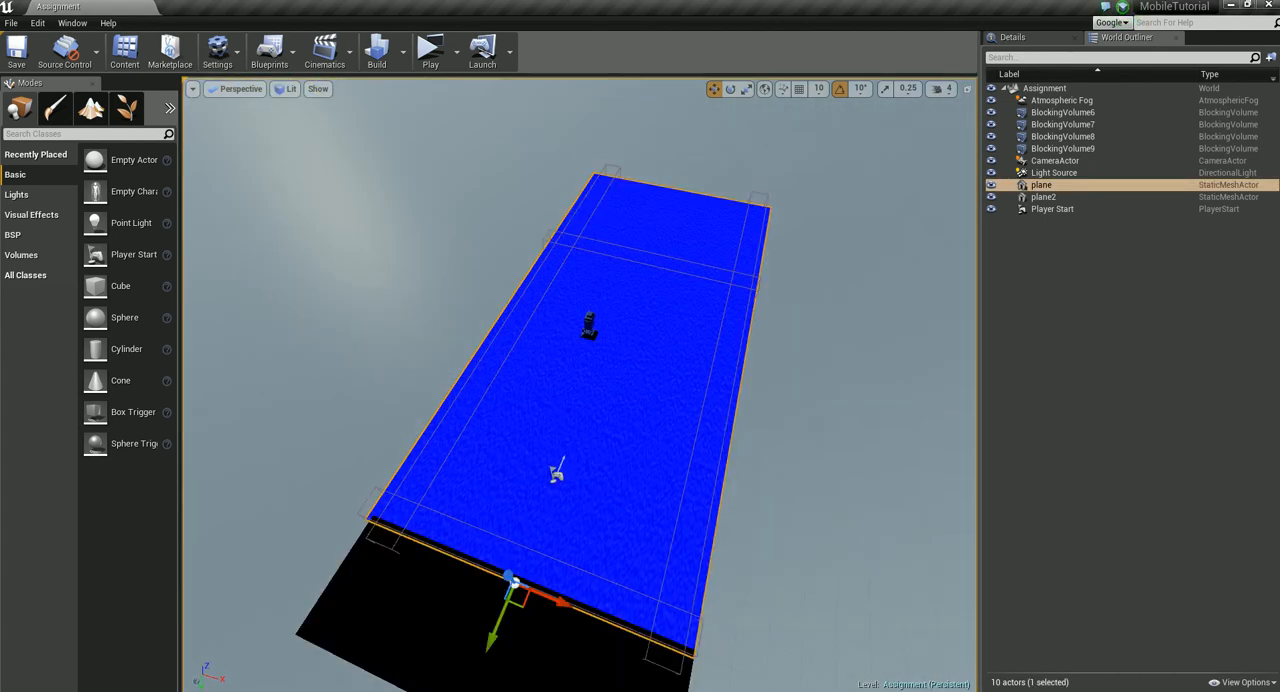
{"action": "left_click", "coordinate": [430, 48]}
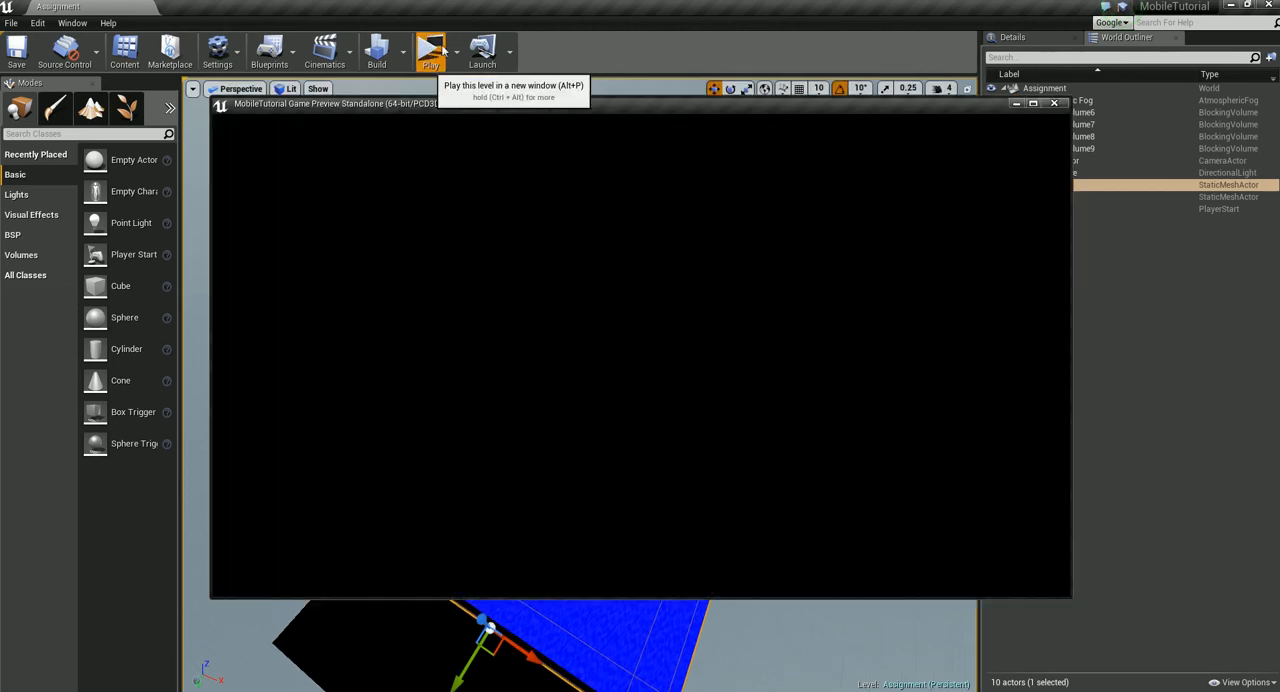
{"action": "left_click", "coordinate": [280, 532]}
{"action": "left_click", "coordinate": [300, 553]}
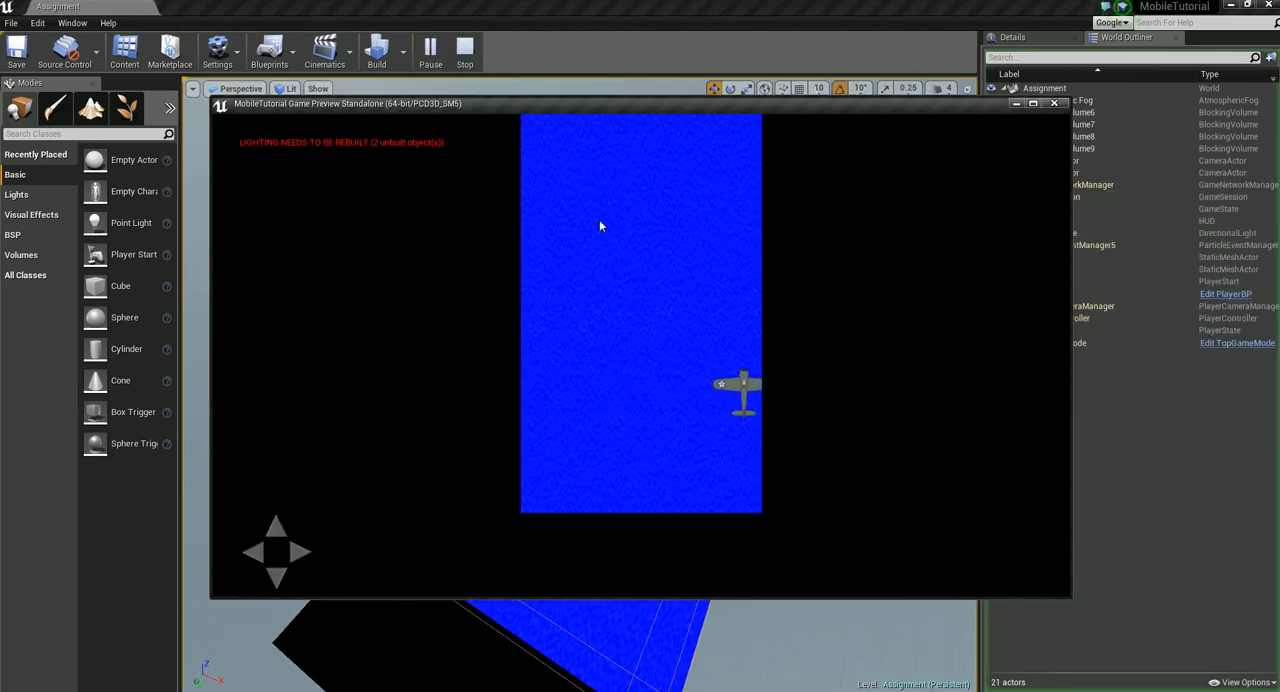
{"action": "left_click", "coordinate": [278, 575]}
{"action": "left_click", "coordinate": [254, 552]}
{"action": "left_click", "coordinate": [252, 556]}
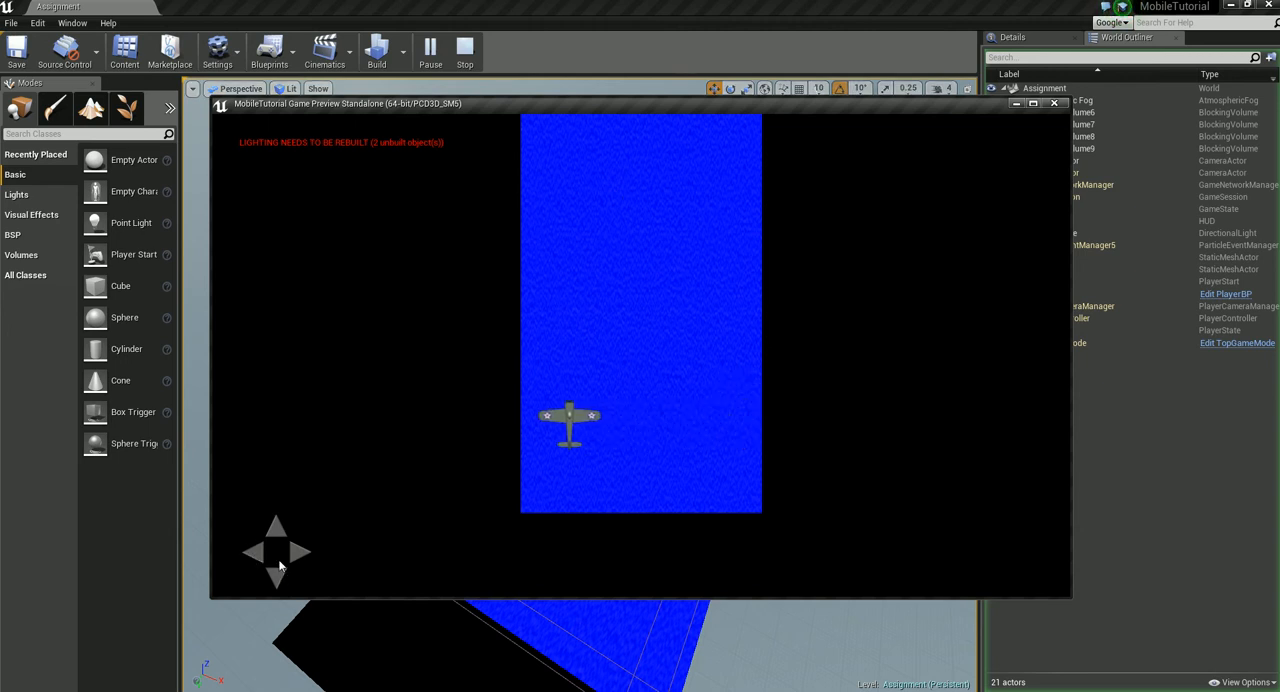
{"action": "left_click", "coordinate": [300, 552]}
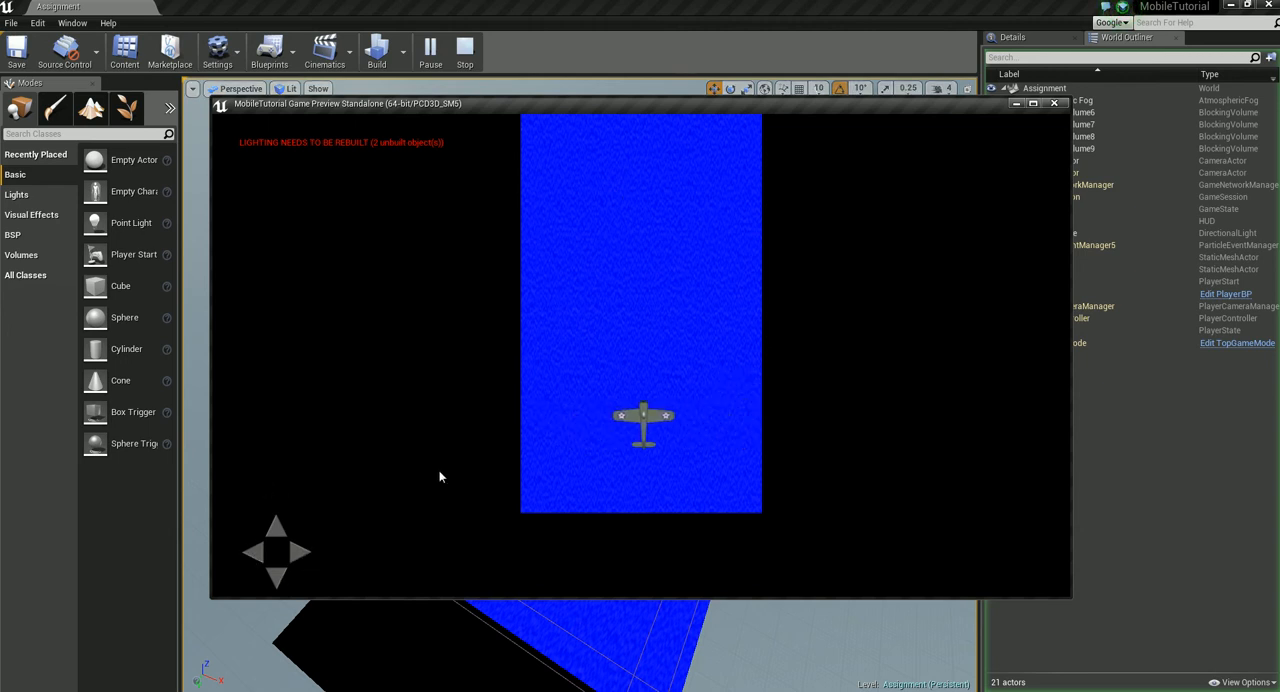
{"action": "left_click", "coordinate": [303, 554]}
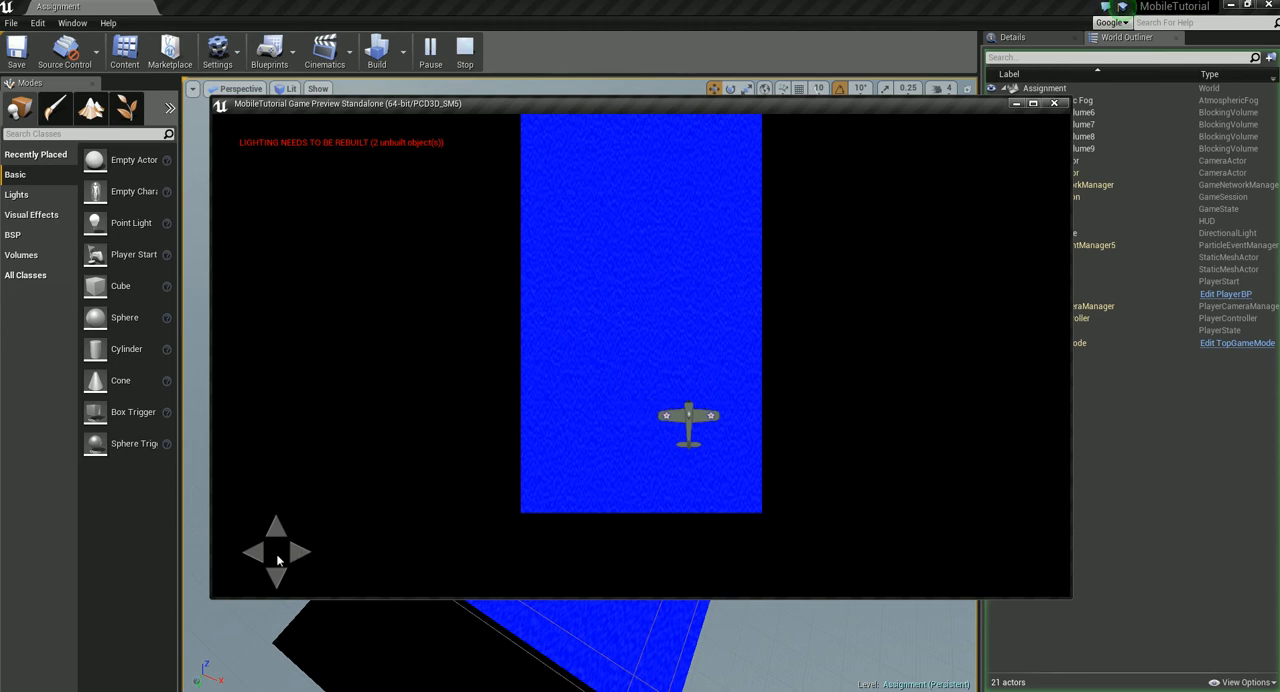
{"action": "left_click", "coordinate": [252, 556]}
{"action": "left_click", "coordinate": [278, 575]}
{"action": "left_click", "coordinate": [303, 554]}
{"action": "left_click", "coordinate": [276, 527]}
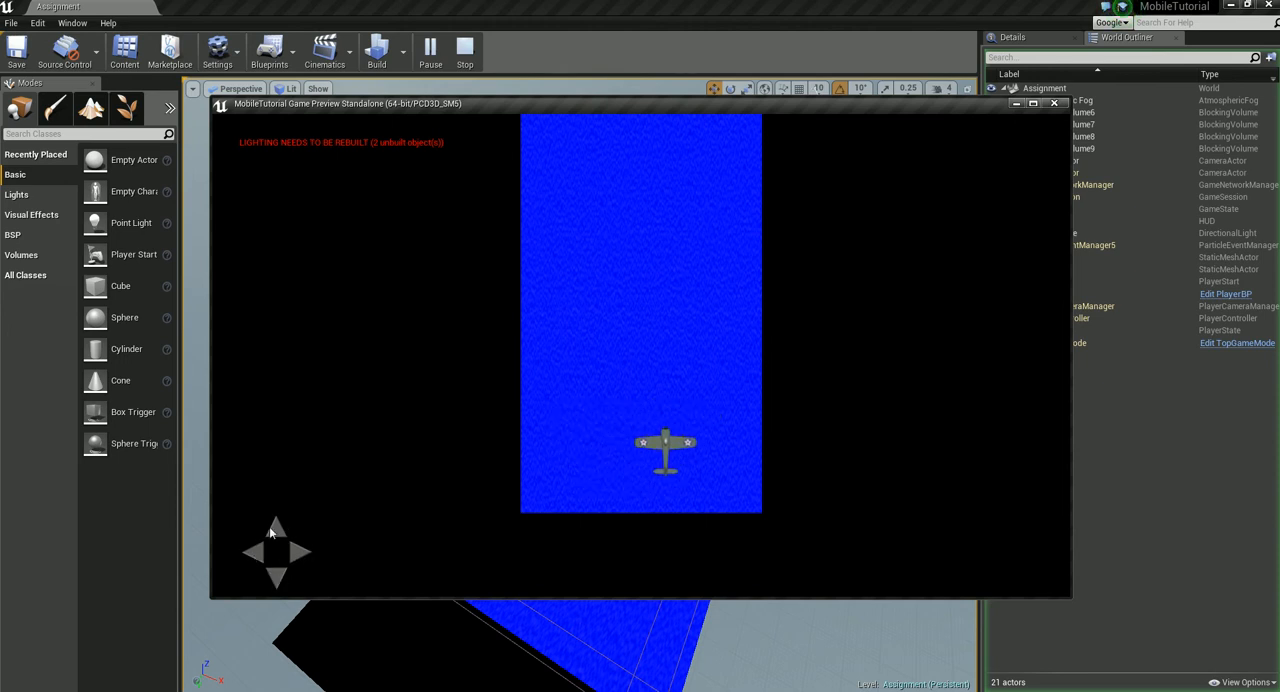
{"action": "left_click", "coordinate": [300, 552]}
{"action": "left_click", "coordinate": [253, 552]}
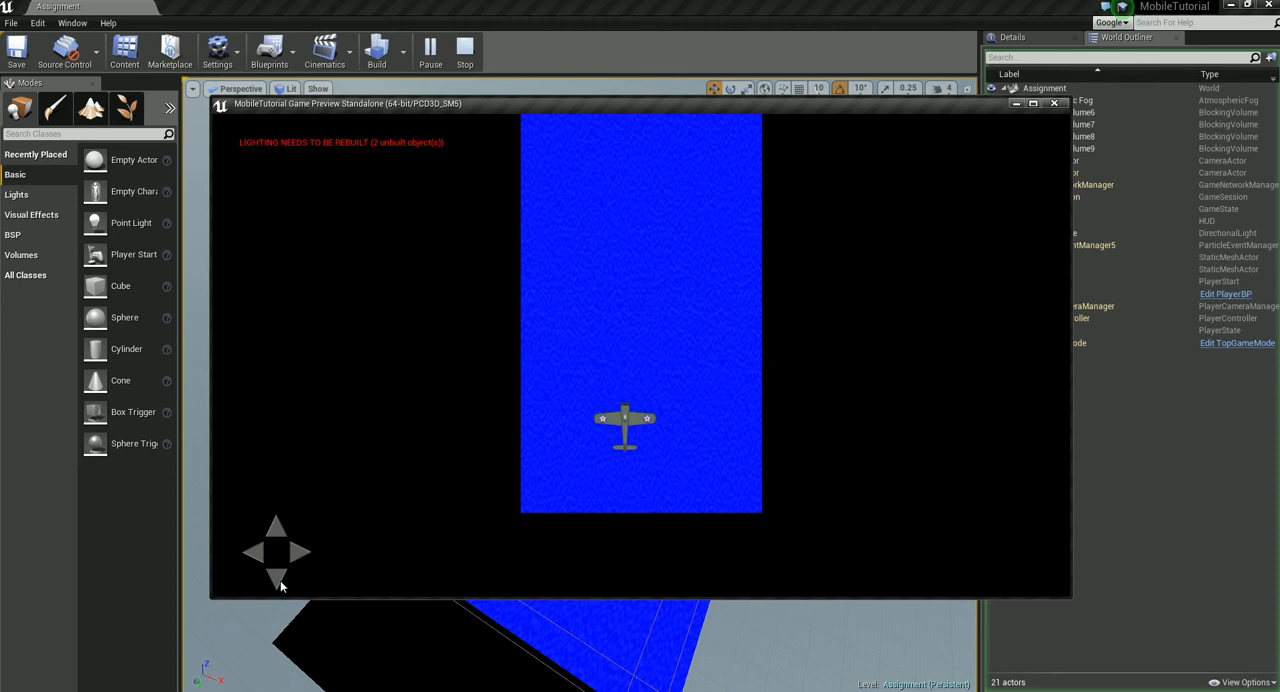
{"action": "left_click", "coordinate": [278, 575]}
{"action": "left_click", "coordinate": [276, 527]}
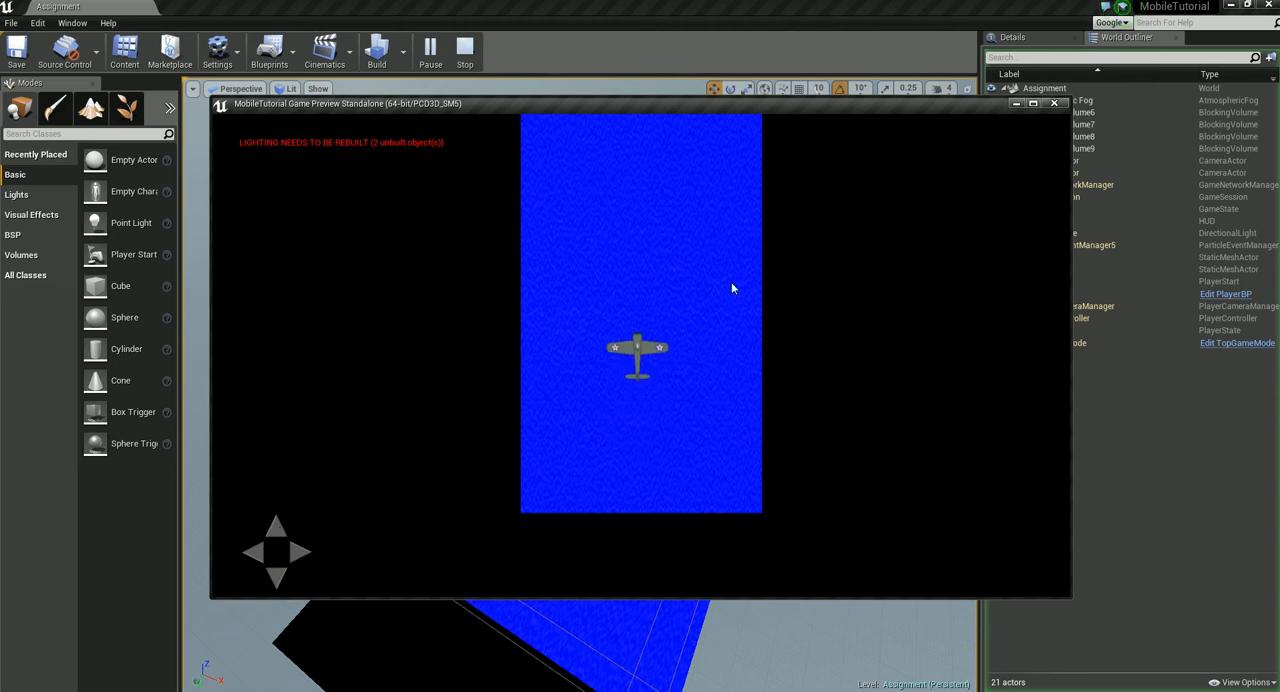
{"action": "left_click", "coordinate": [300, 552]}
{"action": "left_click", "coordinate": [253, 552]}
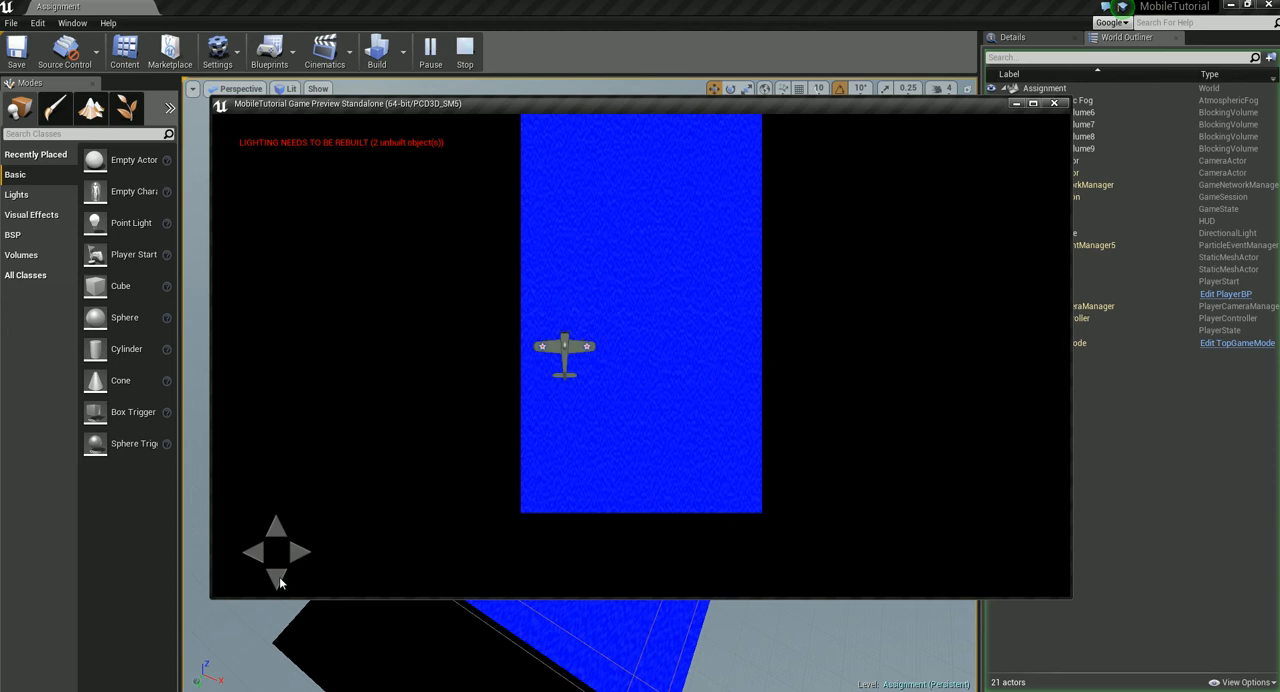
{"action": "left_click", "coordinate": [278, 576]}
{"action": "left_click", "coordinate": [300, 552]}
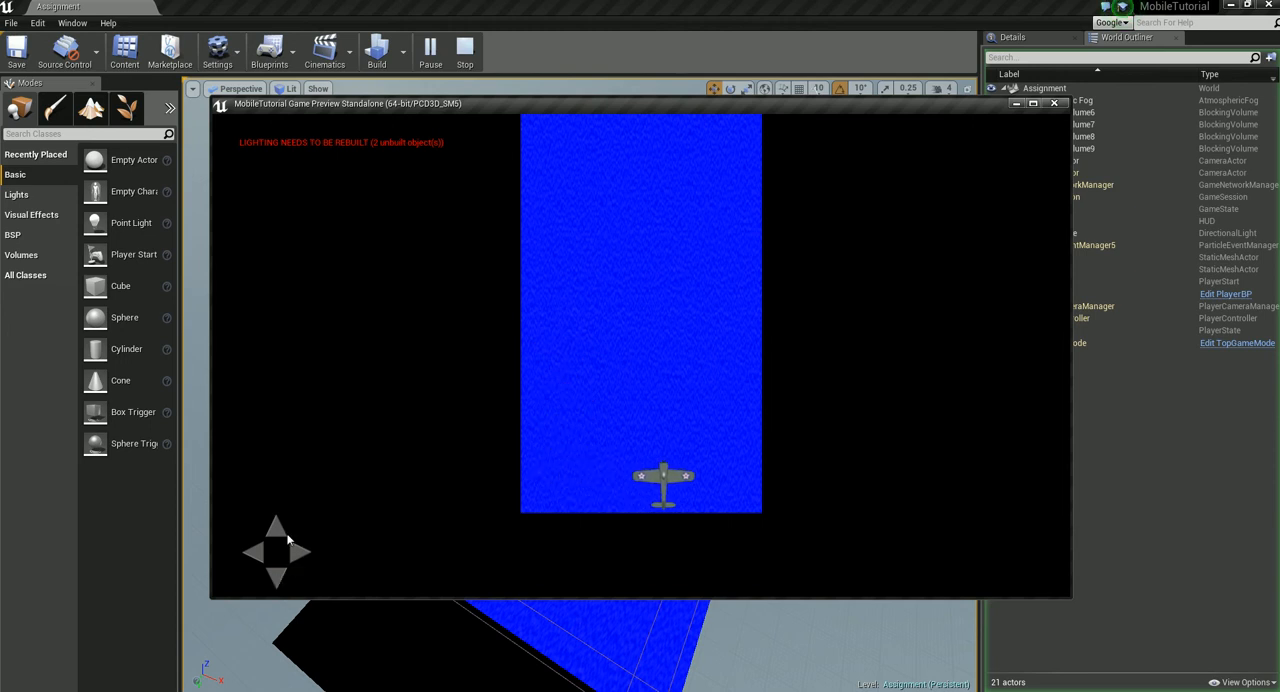
{"action": "left_click", "coordinate": [276, 527]}
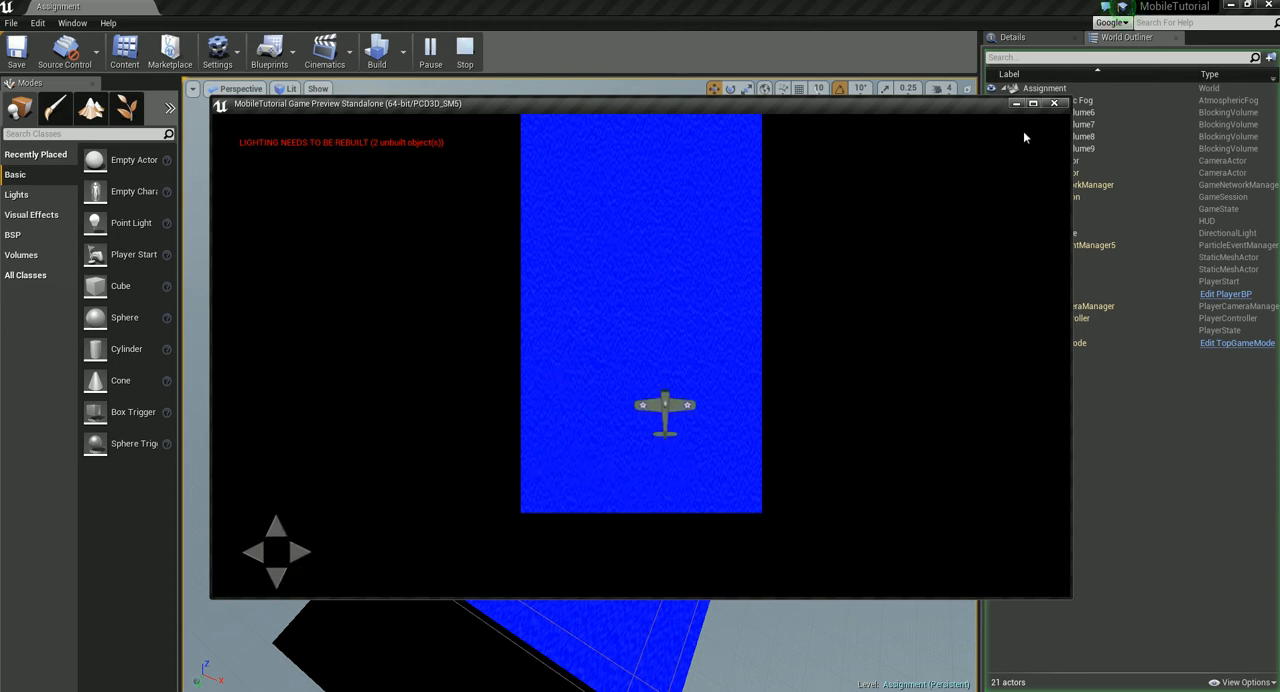
{"action": "left_click", "coordinate": [1055, 104]}
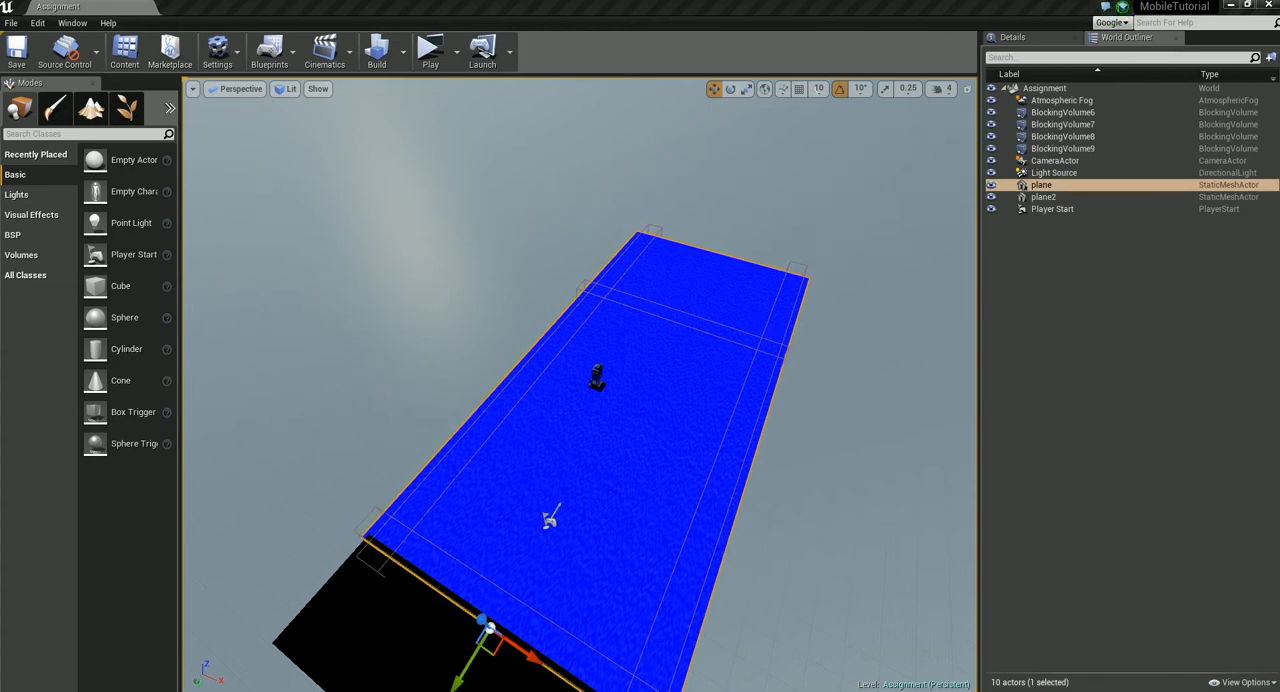
- Locate the plane actor's asset in the Content Browser and float the browser as a larger window
{"action": "right_click", "coordinate": [712, 266]}
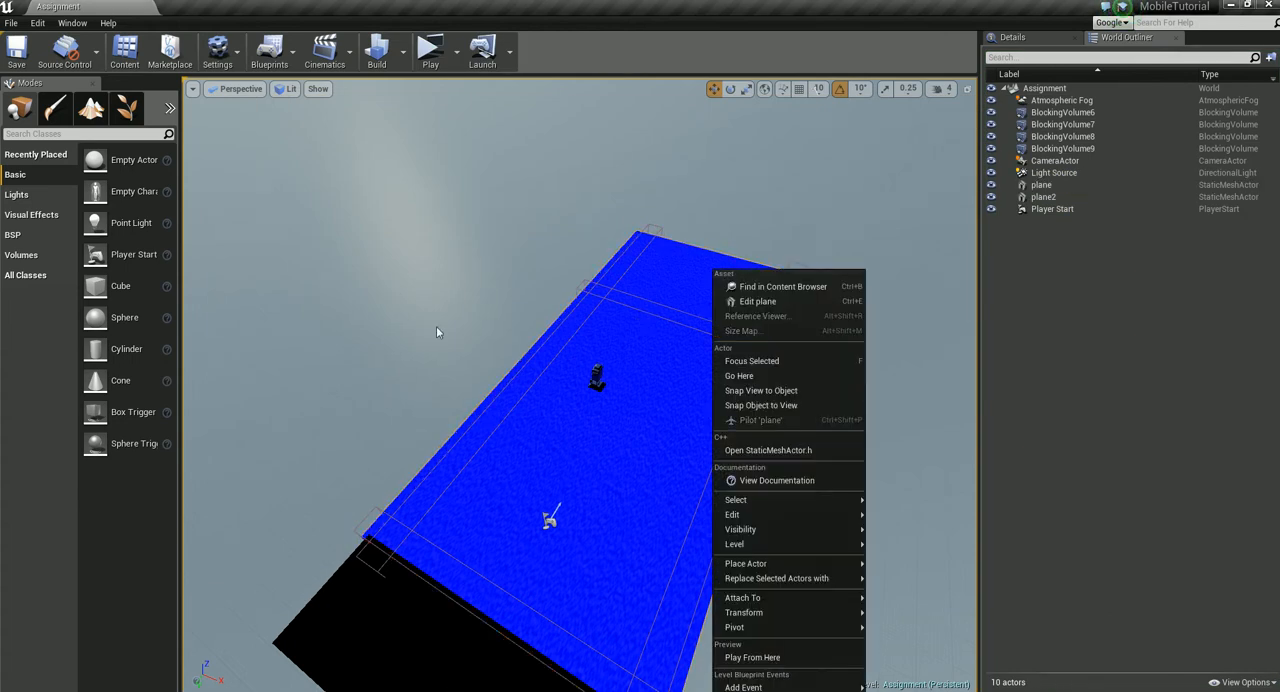
{"action": "left_click", "coordinate": [783, 287]}
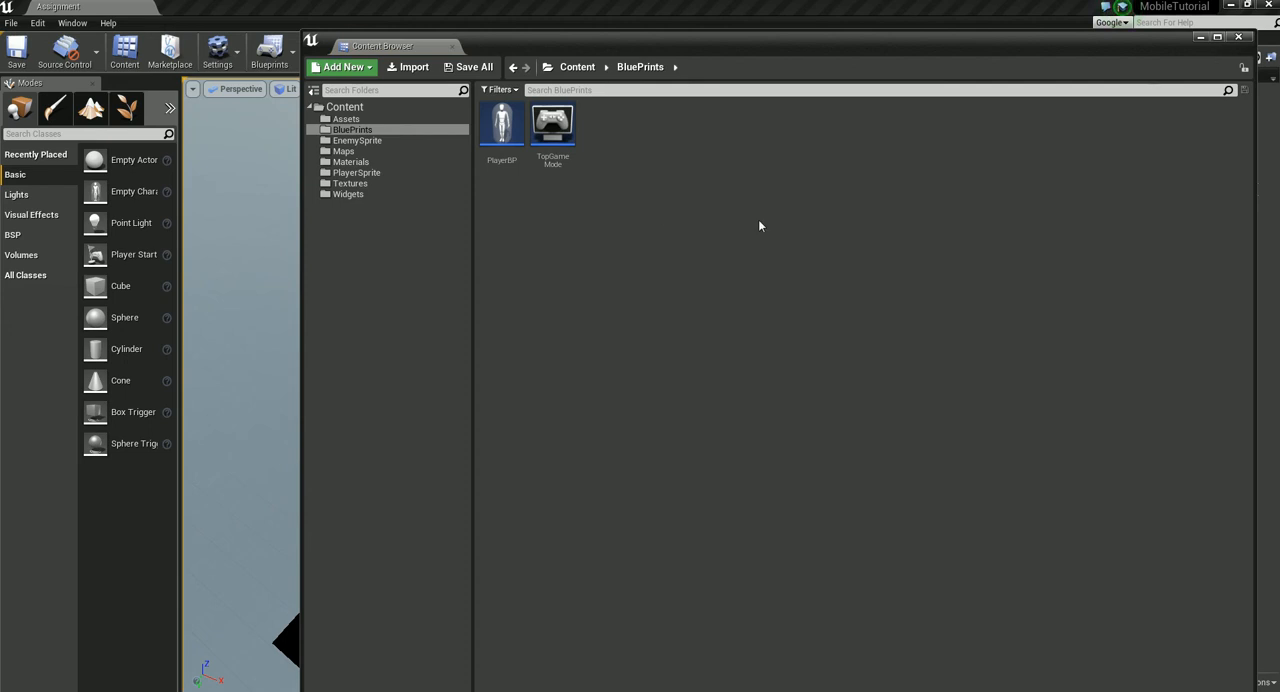
{"action": "left_click_drag", "start_coordinate": [733, 41], "coordinate": [672, 150]}
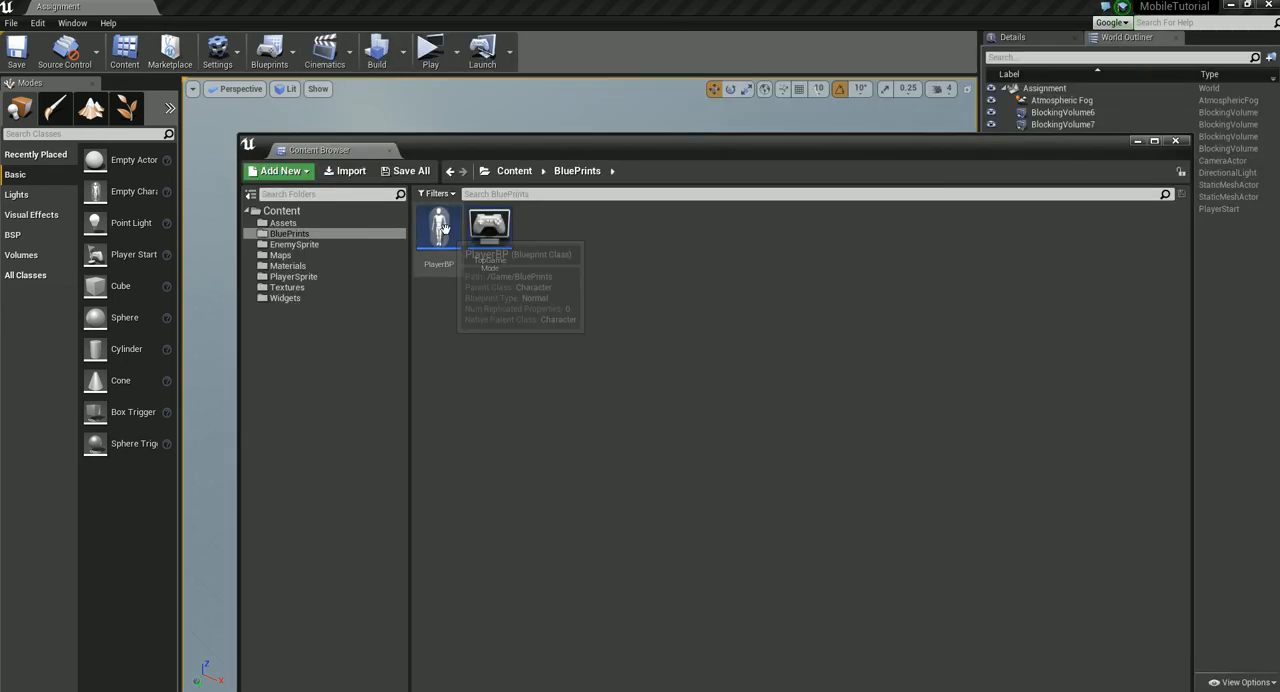
{"action": "left_click_drag", "start_coordinate": [516, 150], "coordinate": [574, 78]}
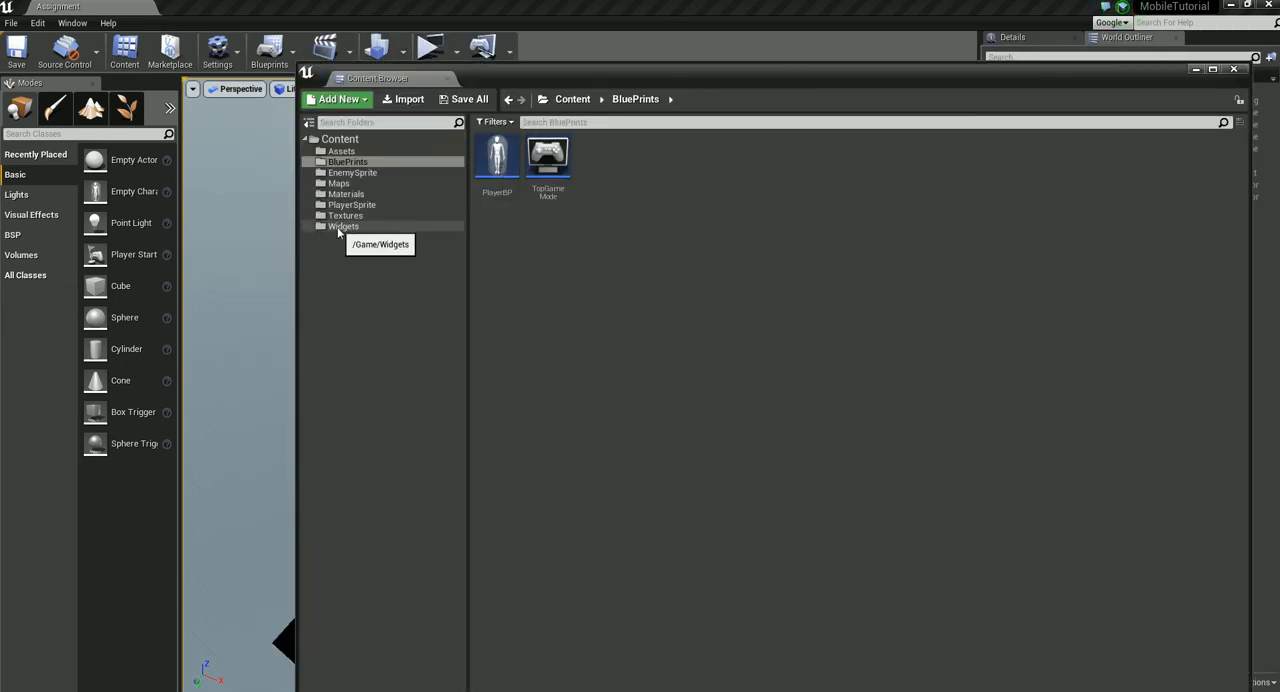
- Open the HUD widget blueprint from the Widgets folder in its Designer view
{"action": "left_click", "coordinate": [497, 165]}
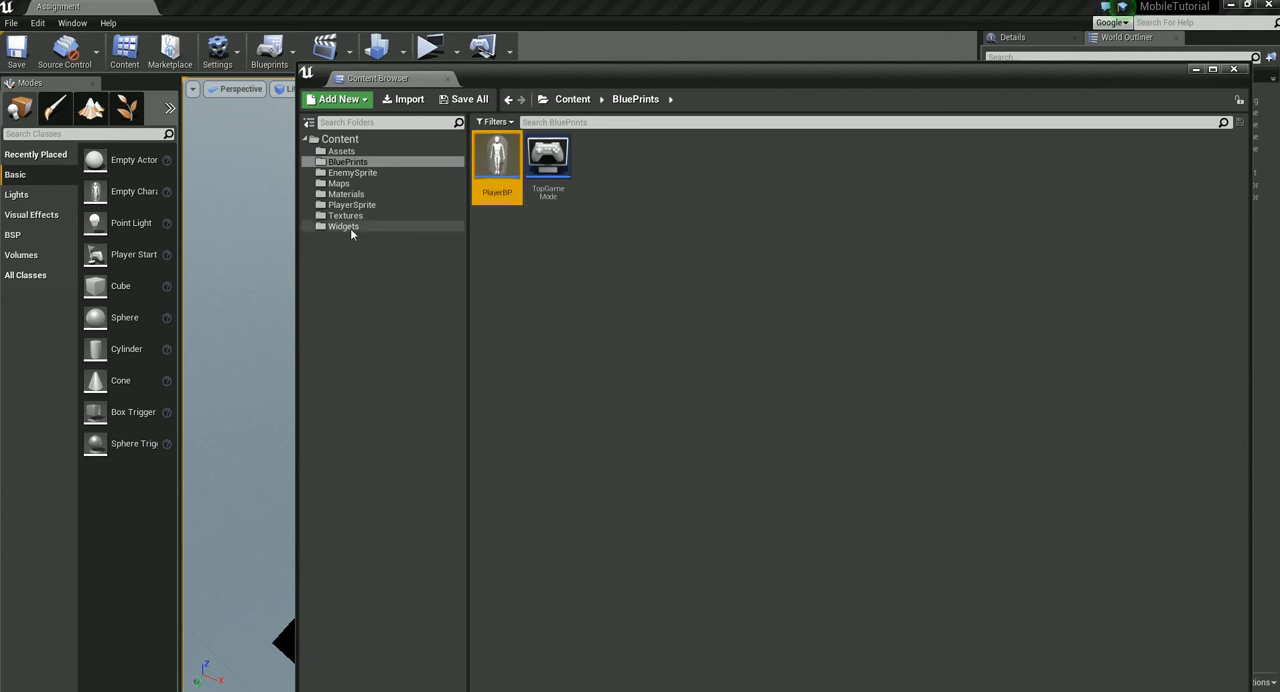
{"action": "left_click", "coordinate": [345, 226]}
{"action": "double_click", "coordinate": [509, 158]}
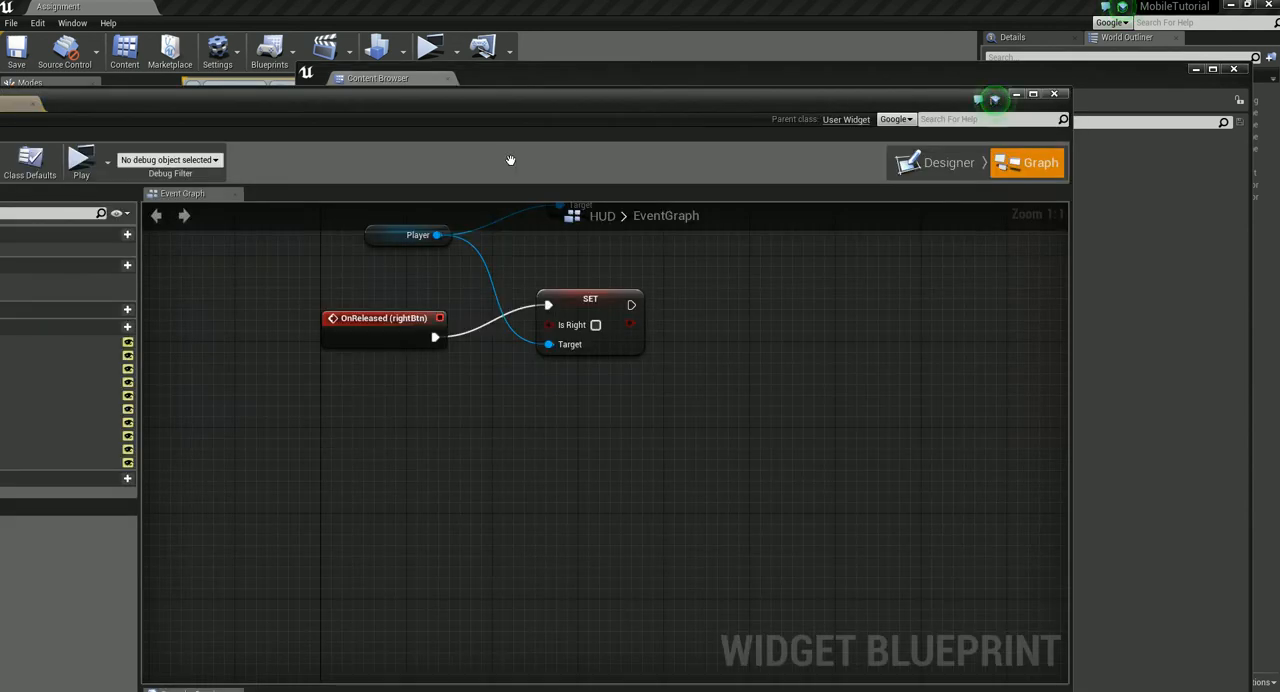
{"action": "left_click", "coordinate": [948, 163]}
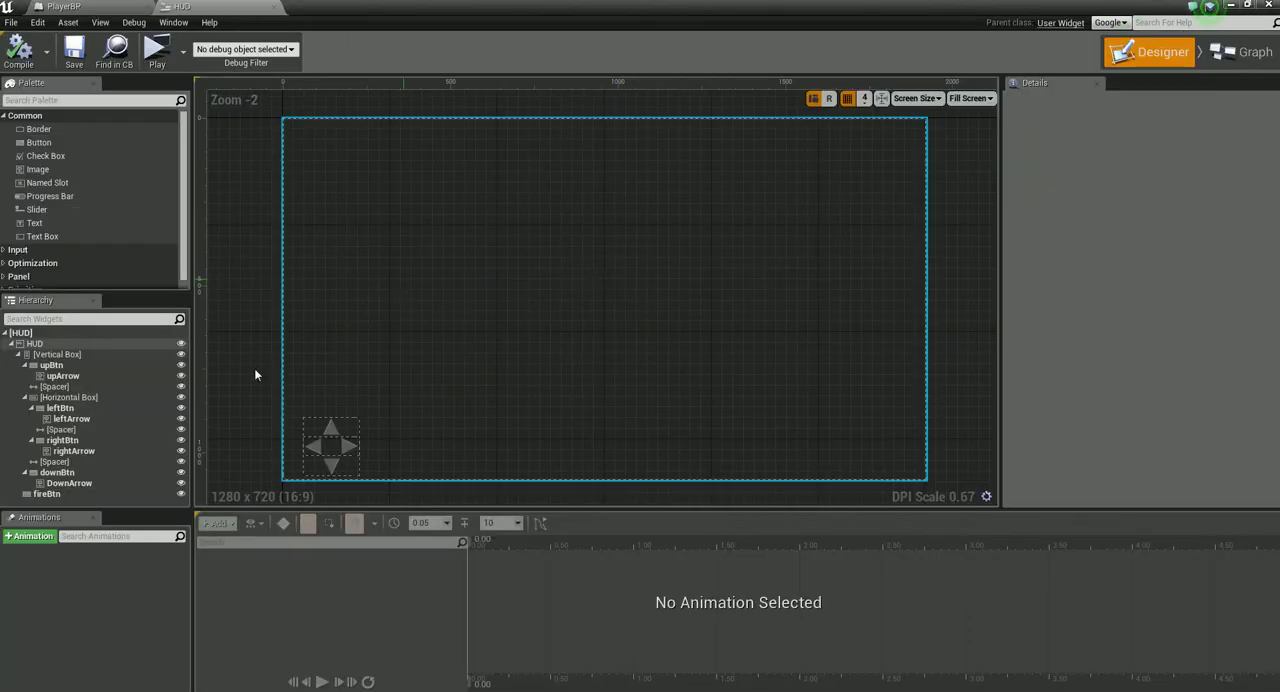
- Add a new Button with a Text block inside it to the HUD canvas
{"action": "left_click", "coordinate": [254, 368]}
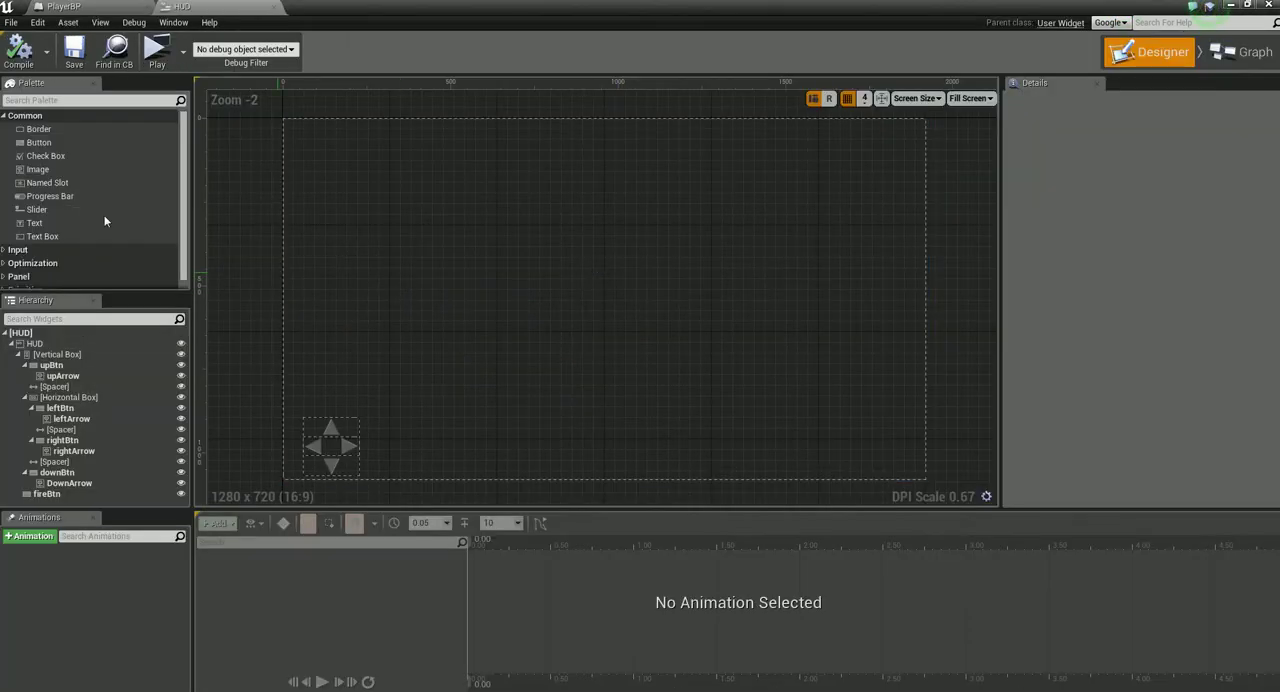
{"action": "left_click", "coordinate": [39, 142]}
{"action": "left_click_drag", "start_coordinate": [70, 319], "coordinate": [30, 345]}
{"action": "left_click_drag", "start_coordinate": [34, 222], "coordinate": [50, 497]}
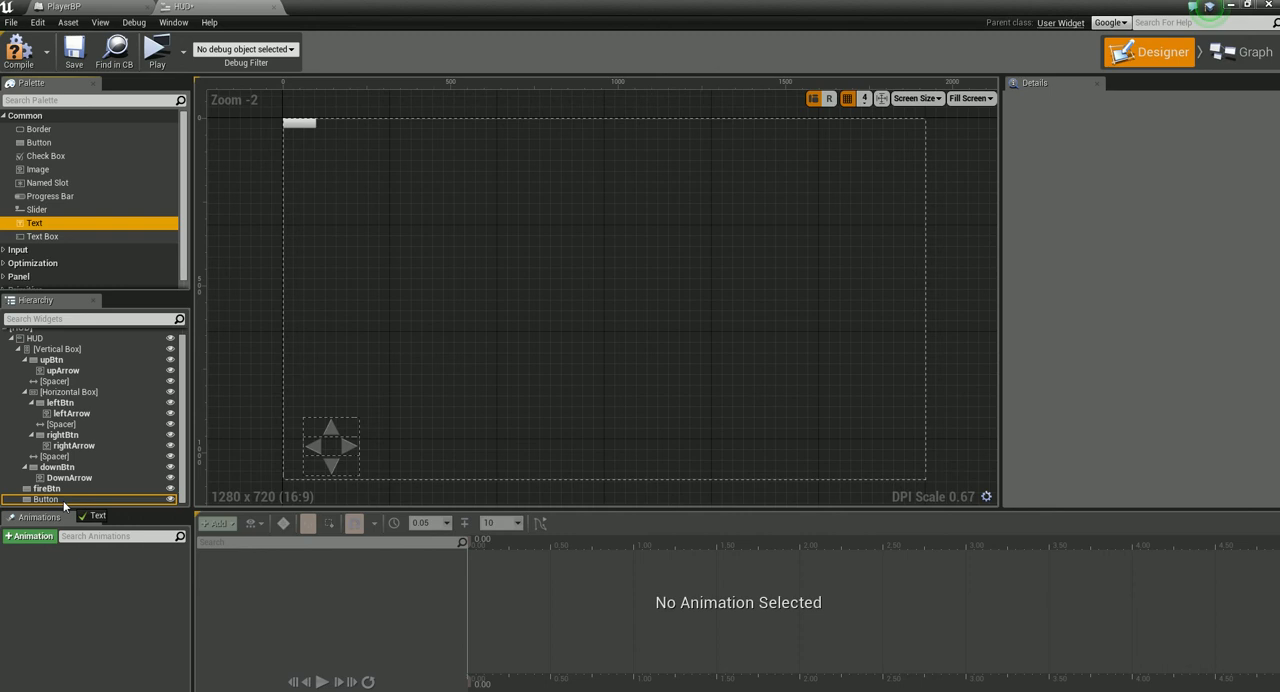
{"action": "left_click", "coordinate": [48, 494]}
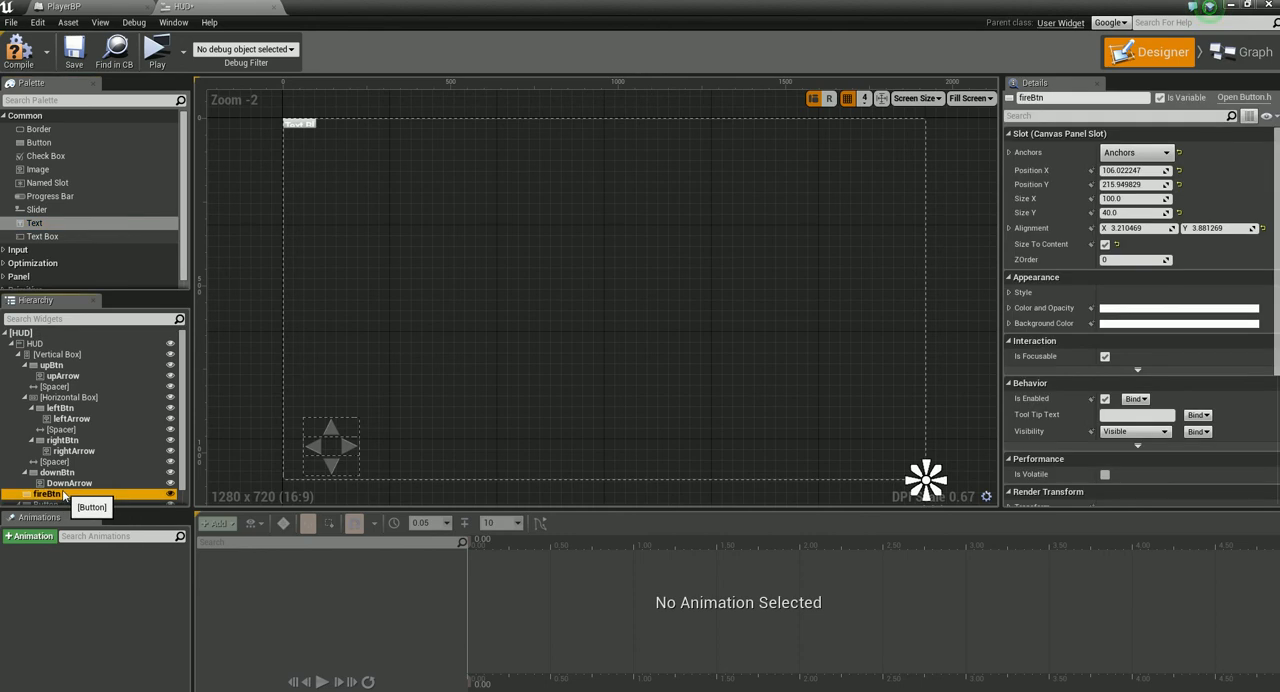
{"action": "left_click", "coordinate": [600, 300]}
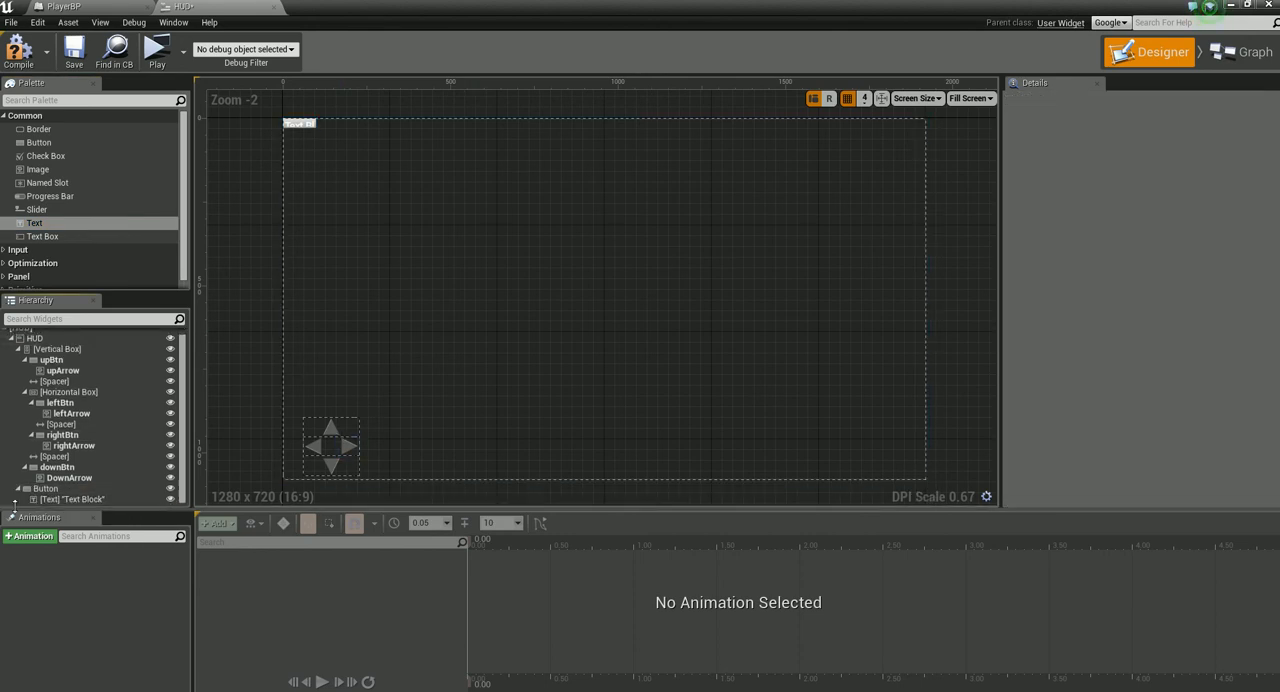
{"action": "left_click", "coordinate": [45, 488]}
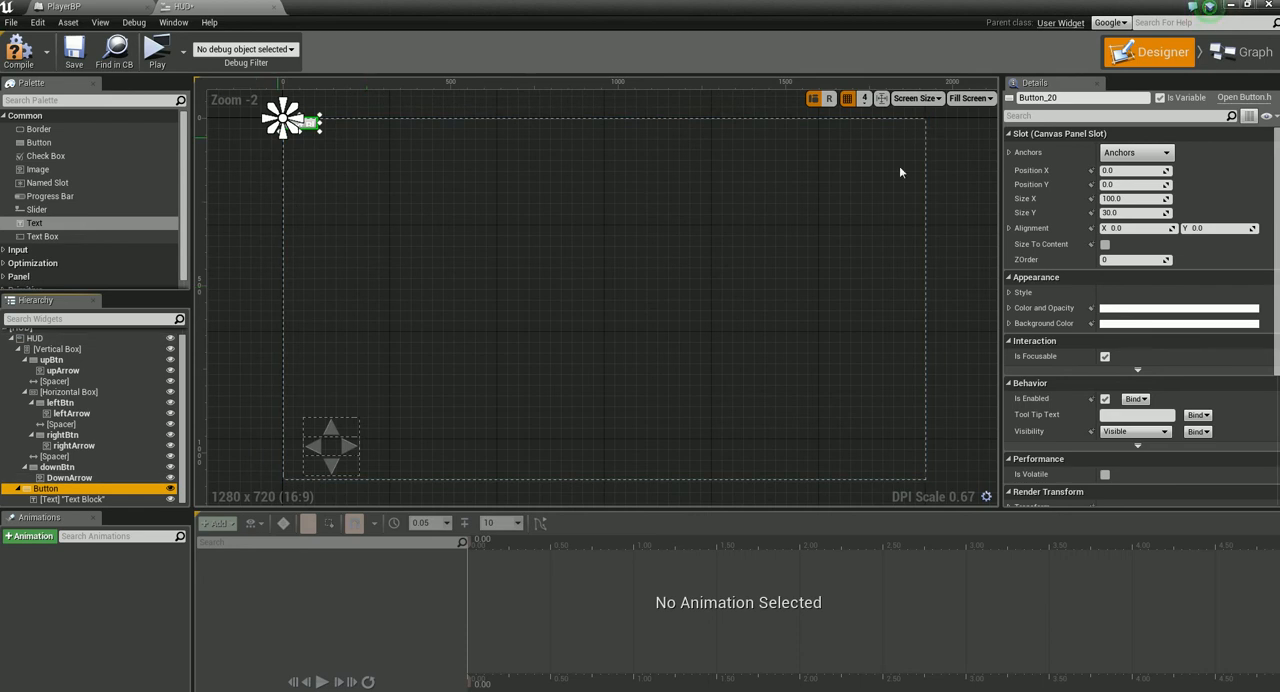
- Anchor the new button to the bottom-right corner at position 0,0 and nudge it into place
{"action": "left_click", "coordinate": [1137, 152]}
{"action": "left_click", "coordinate": [1210, 278]}
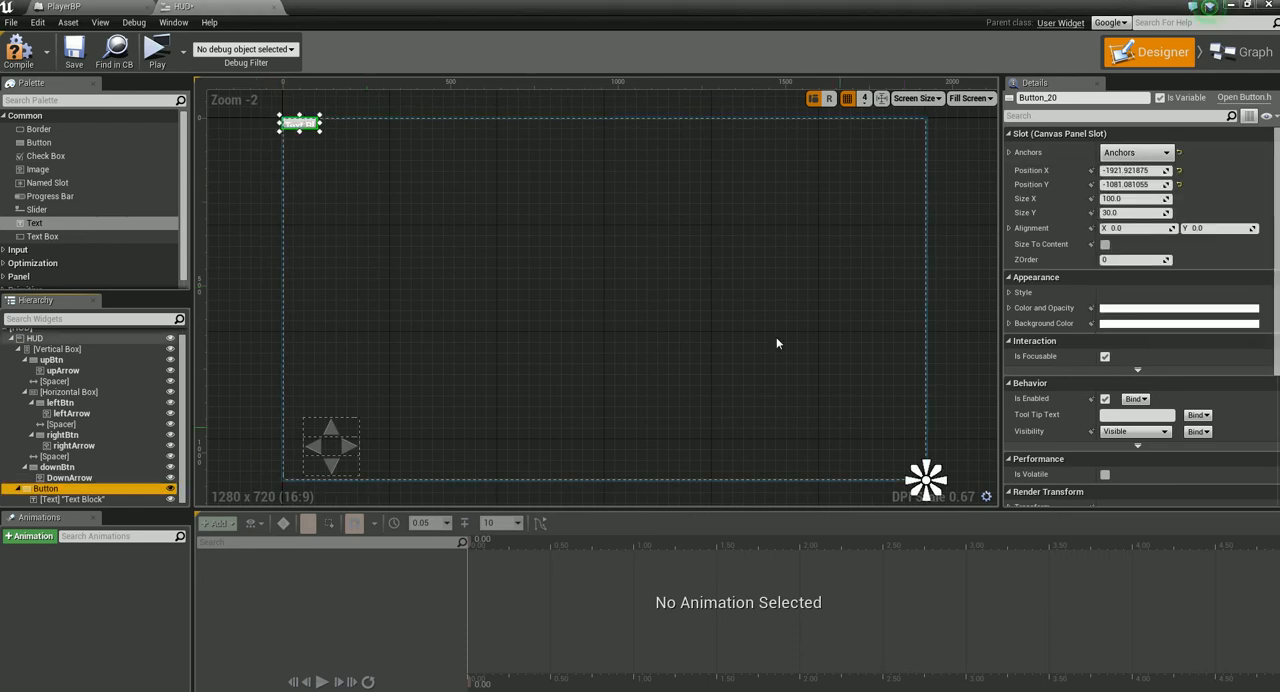
{"action": "left_click", "coordinate": [1178, 170]}
{"action": "left_click", "coordinate": [1178, 184]}
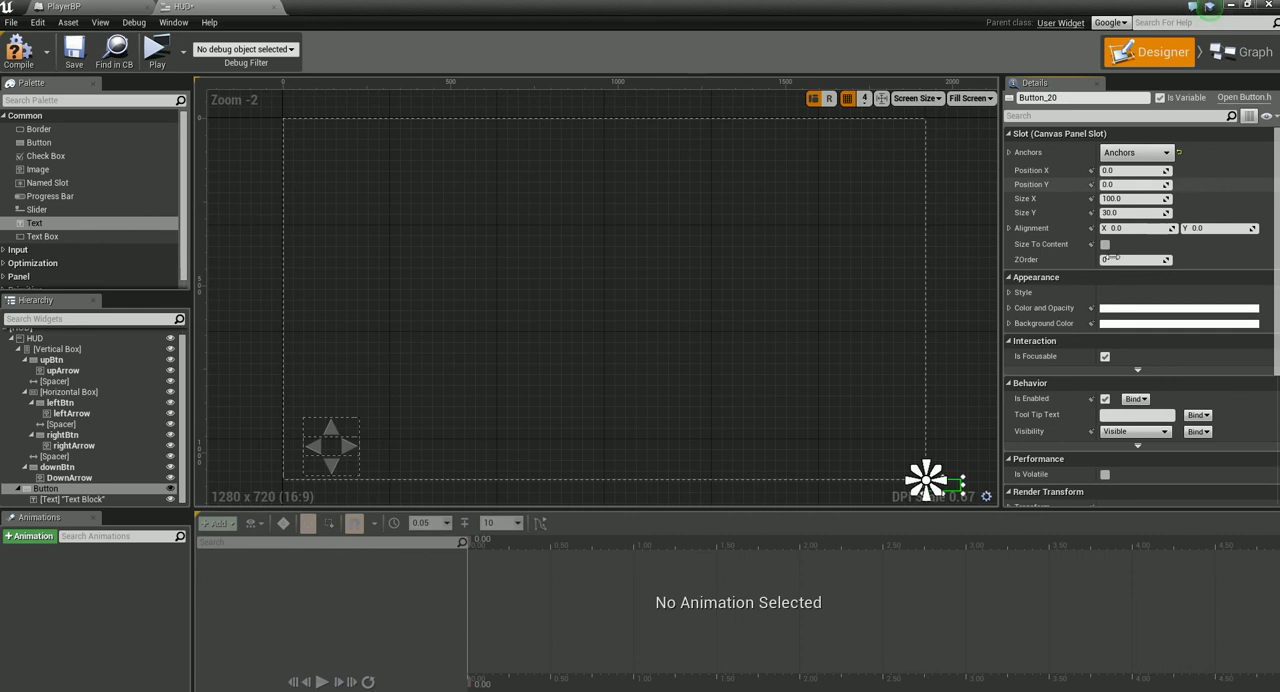
{"action": "mouse_move", "coordinate": [1112, 184]}
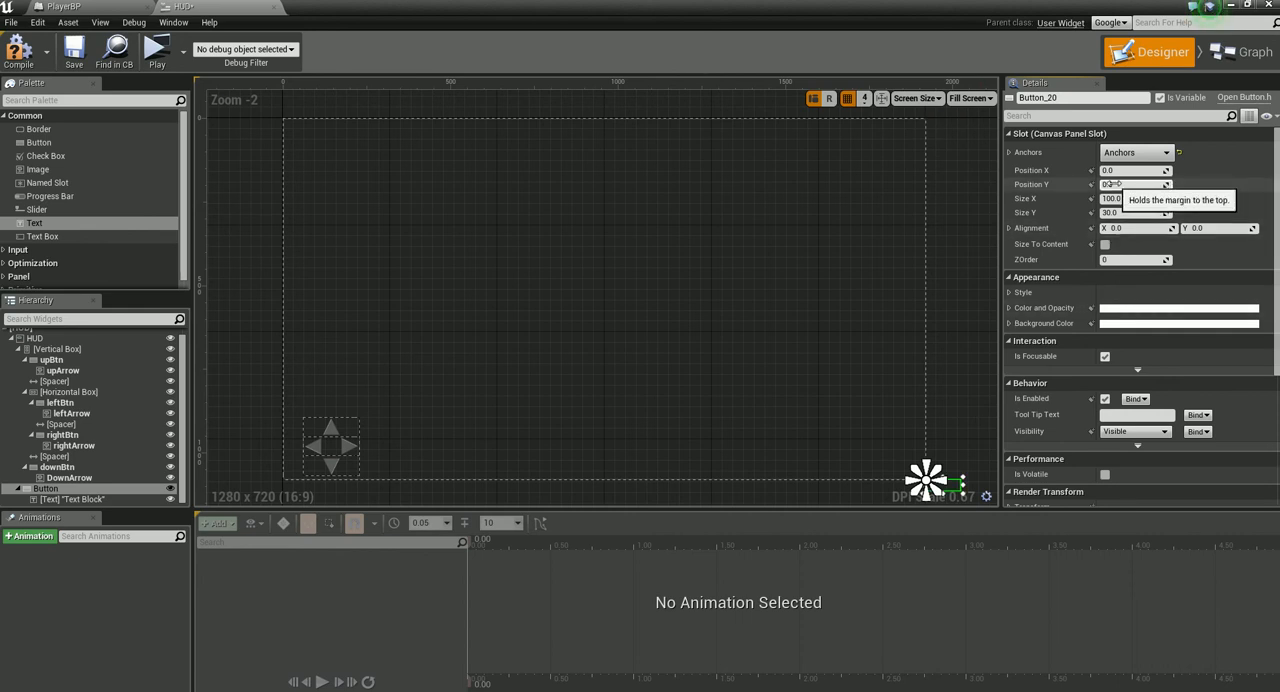
{"action": "left_click_drag", "start_coordinate": [1135, 184], "coordinate": [1140, 184]}
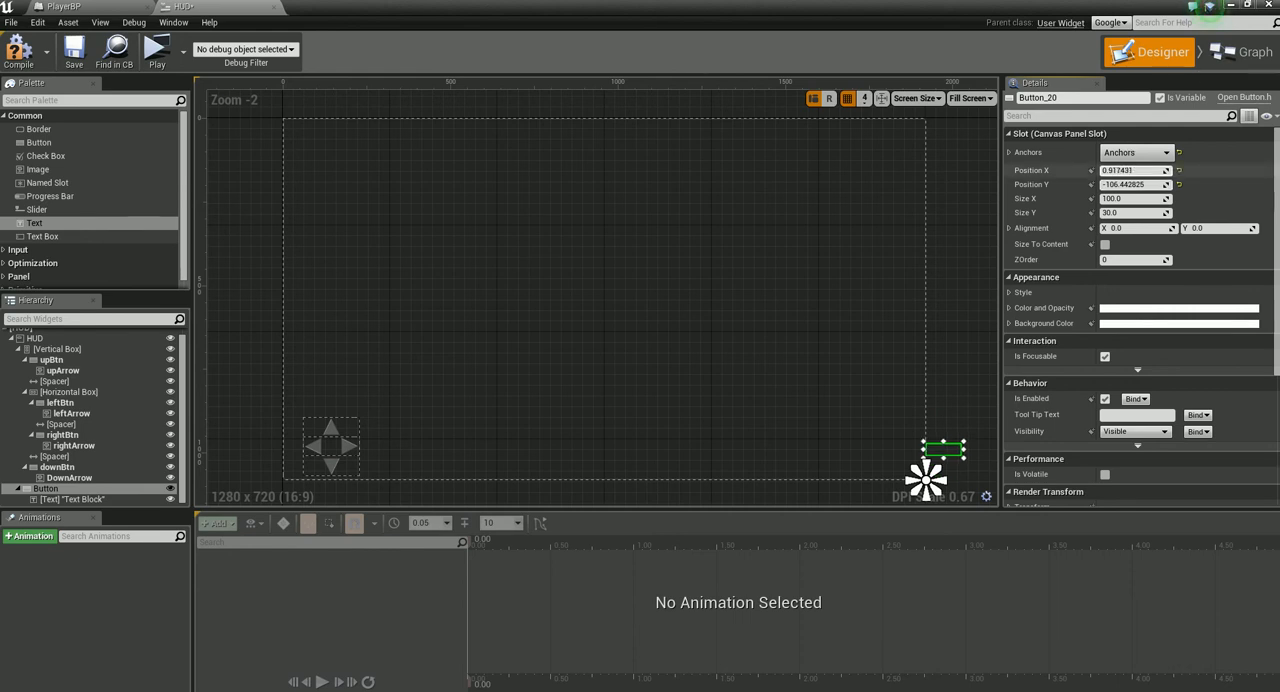
{"action": "left_click_drag", "start_coordinate": [1135, 170], "coordinate": [1115, 170]}
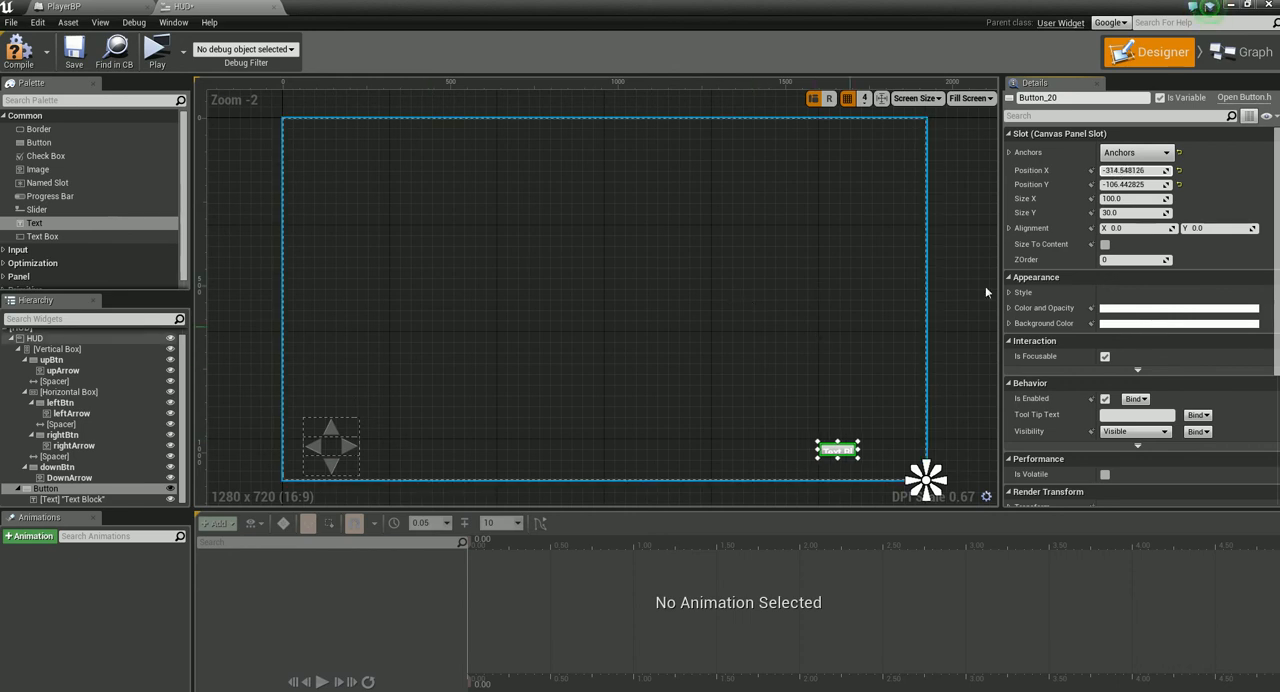
- Make the button size to content and label it Fire at font size 68
{"action": "left_click", "coordinate": [1104, 244]}
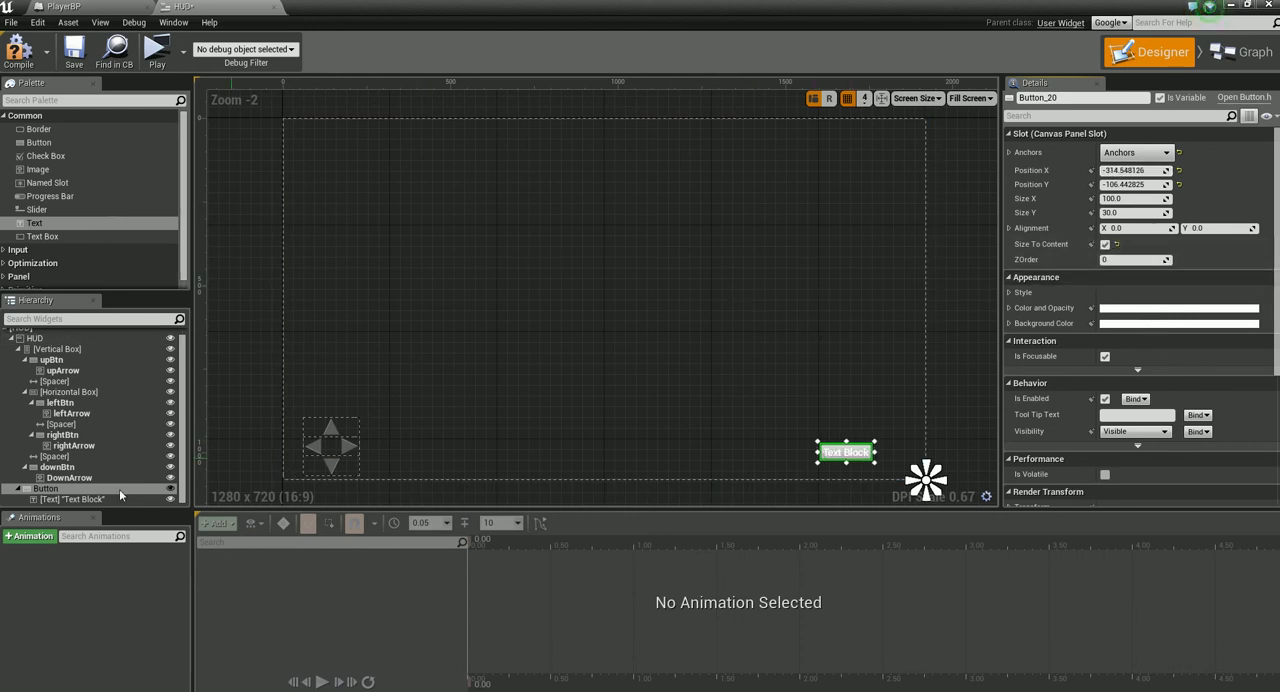
{"action": "left_click", "coordinate": [75, 498]}
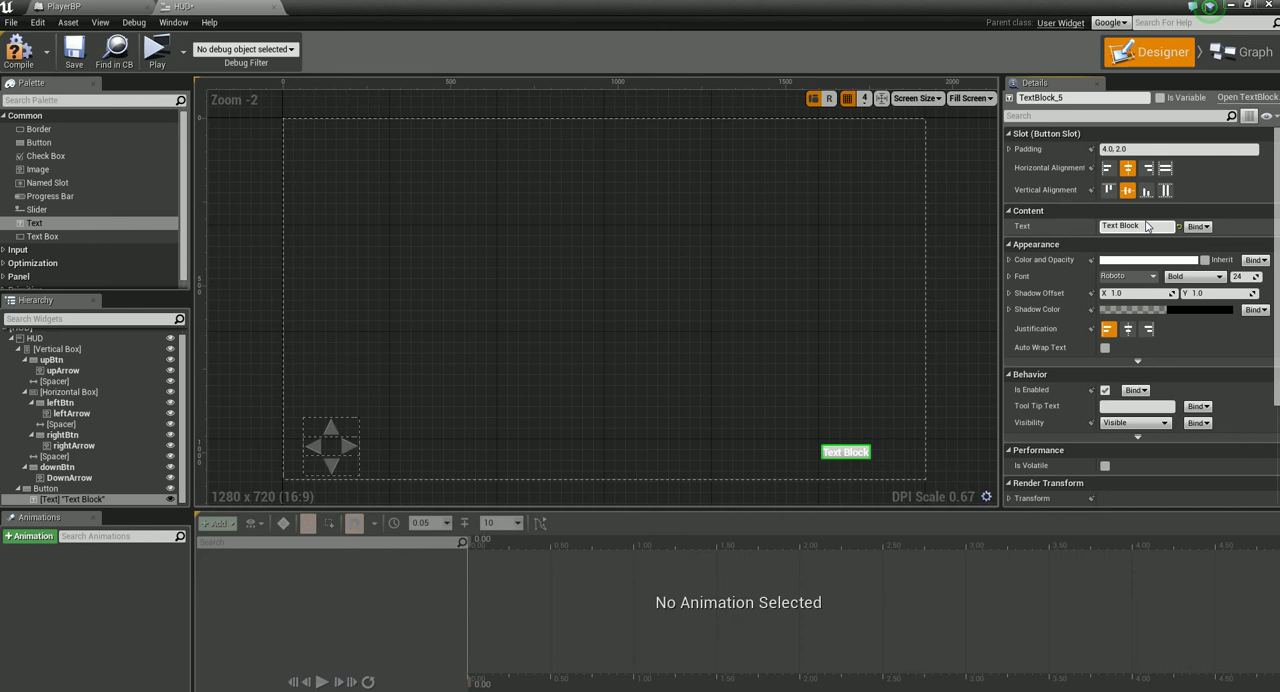
{"action": "type", "text": "Fire"}
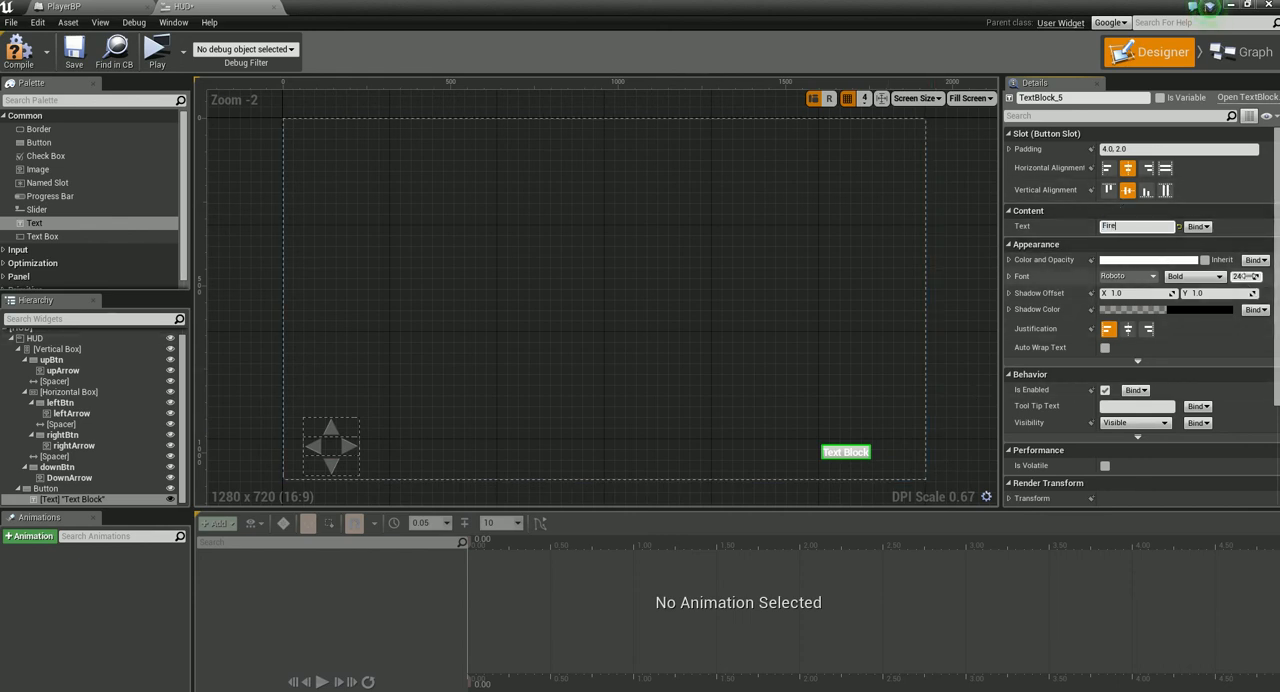
{"action": "left_click", "coordinate": [1250, 276]}
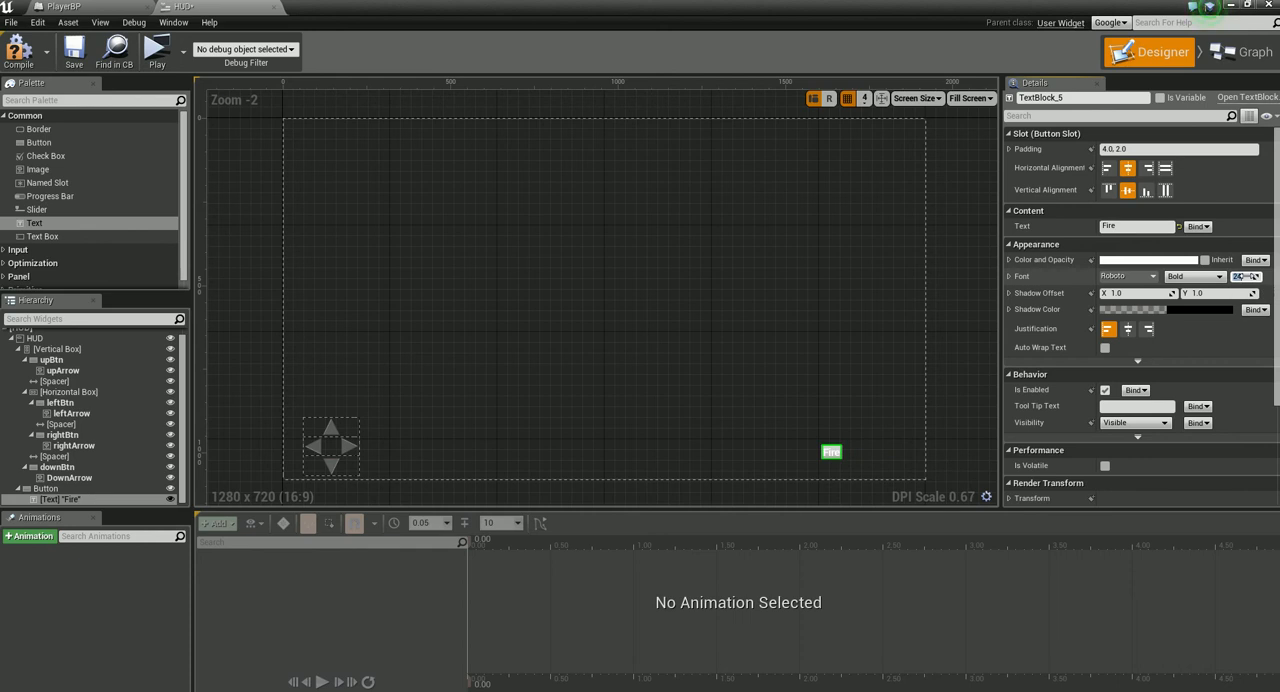
{"action": "type", "text": "68"}
{"action": "key", "text": "Return"}
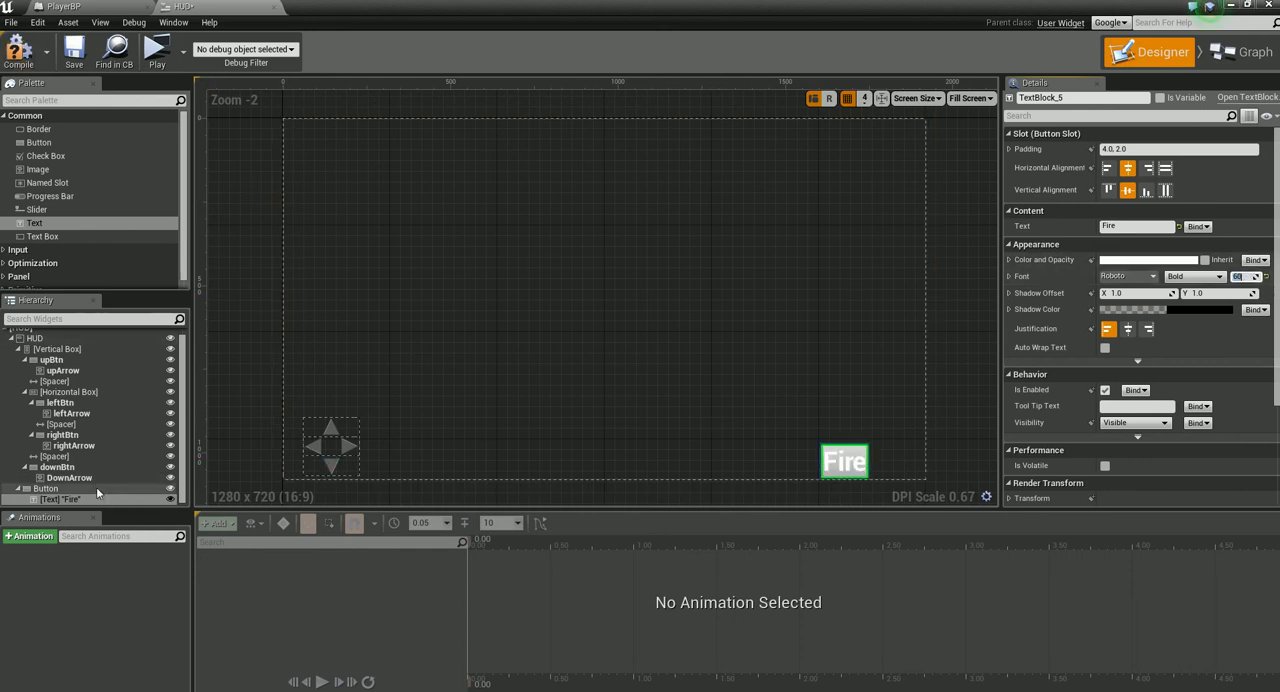
- Move the Fire button slightly up-left and rename it fireBtn
{"action": "left_click", "coordinate": [46, 488]}
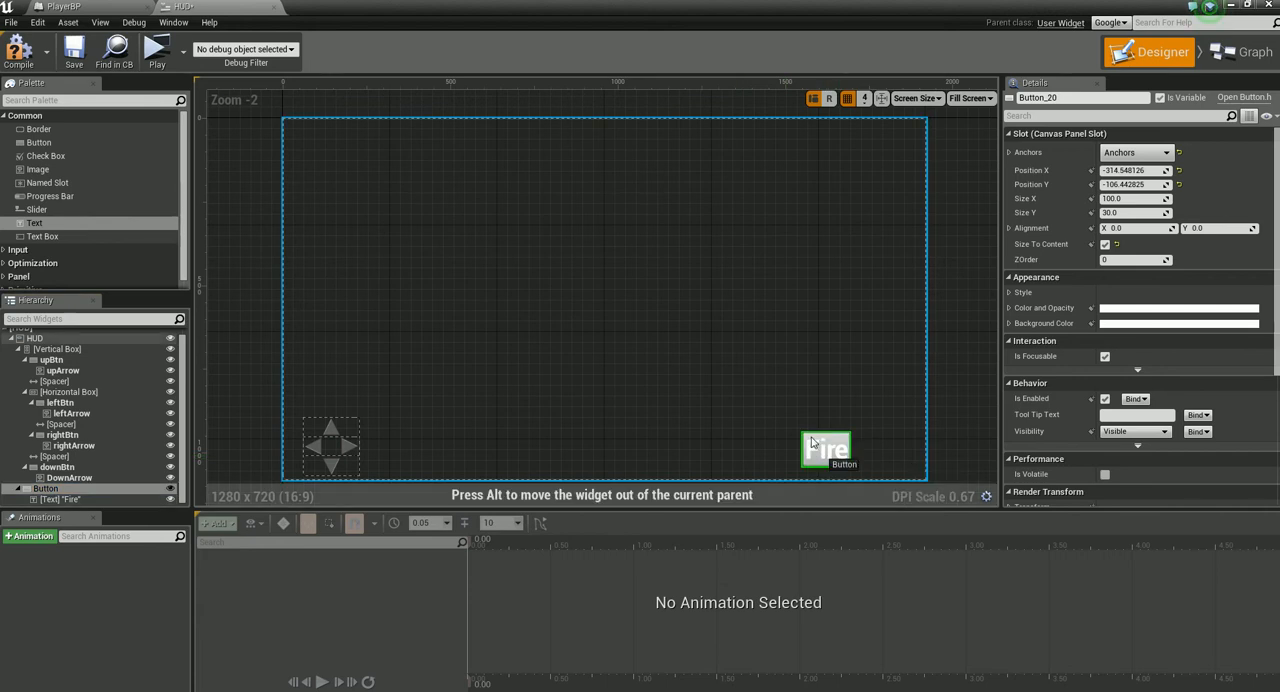
{"action": "left_click_drag", "start_coordinate": [842, 465], "coordinate": [816, 425]}
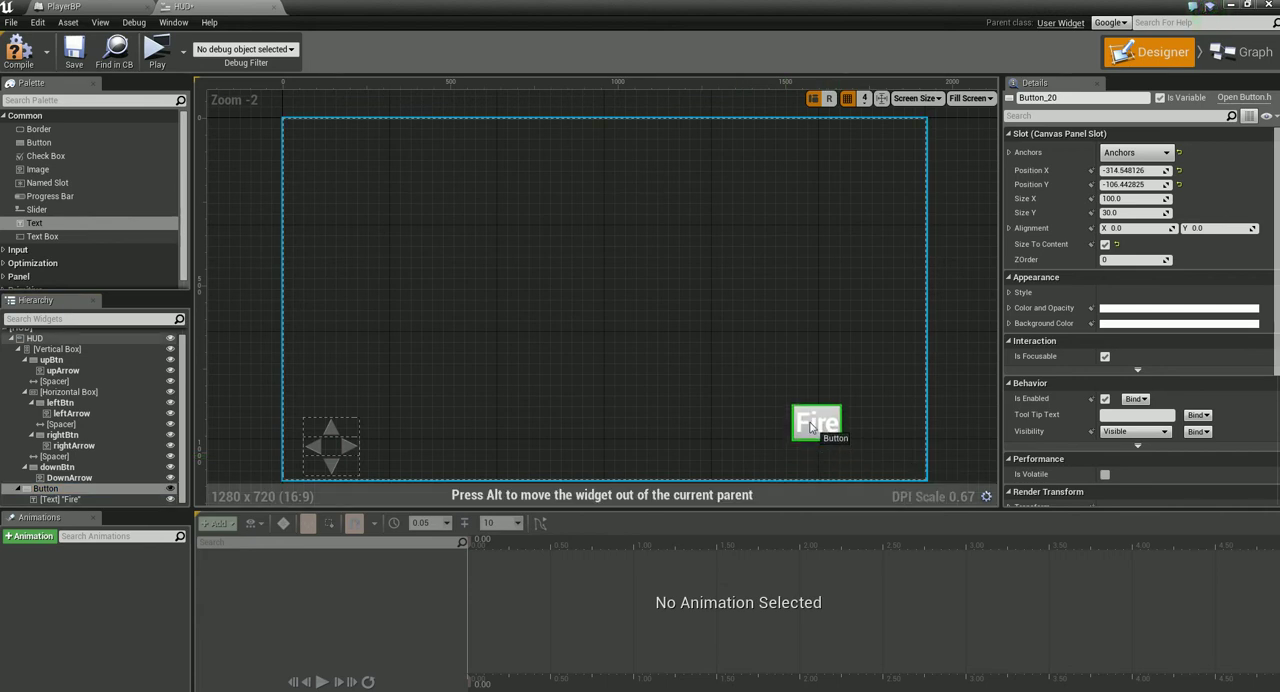
{"action": "double_click", "coordinate": [46, 494]}
{"action": "type", "text": "fireBt"}
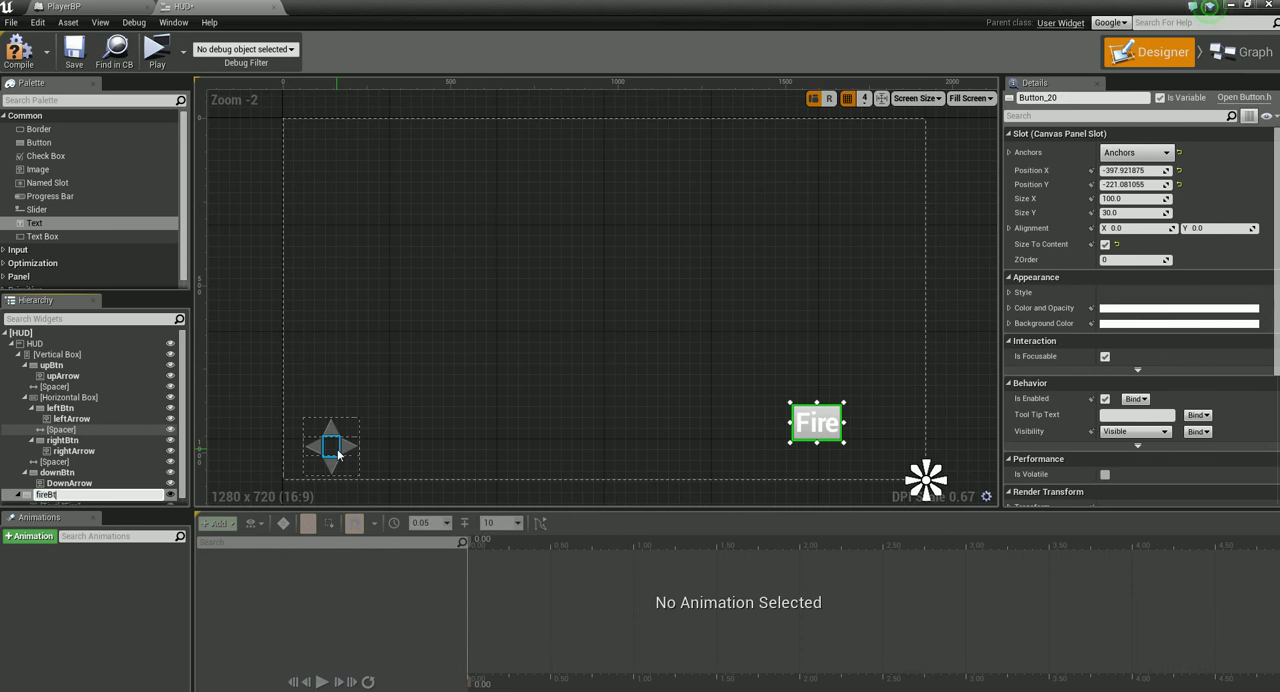
{"action": "type", "text": "n"}
{"action": "key", "text": "Return"}
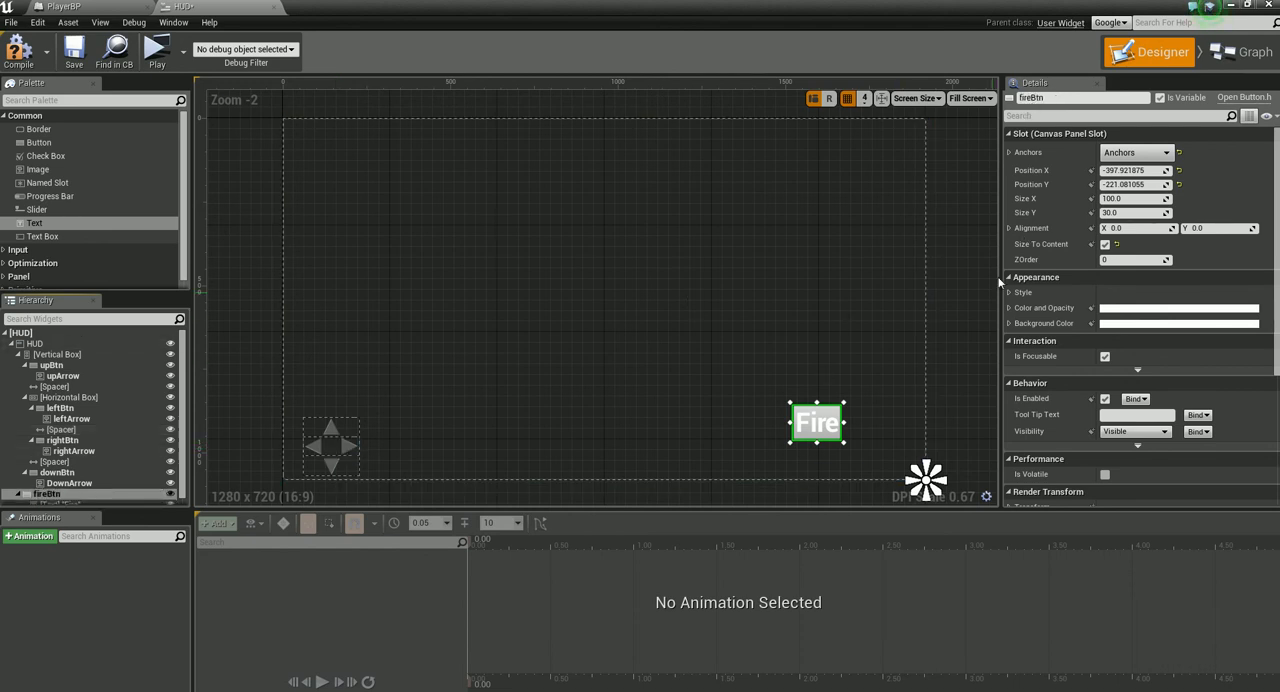
- Compile and save the HUD widget blueprint
{"action": "left_click", "coordinate": [994, 216]}
{"action": "left_click", "coordinate": [18, 48]}
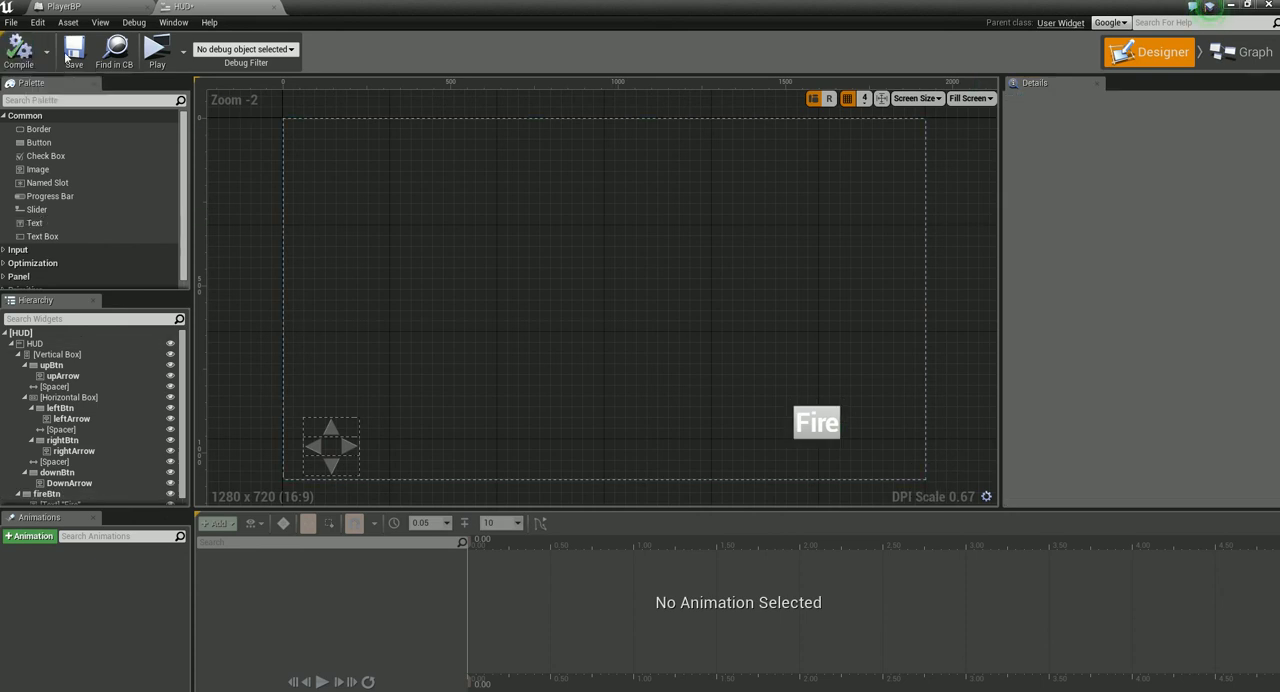
{"action": "left_click", "coordinate": [74, 48]}
{"action": "left_click", "coordinate": [1245, 51]}
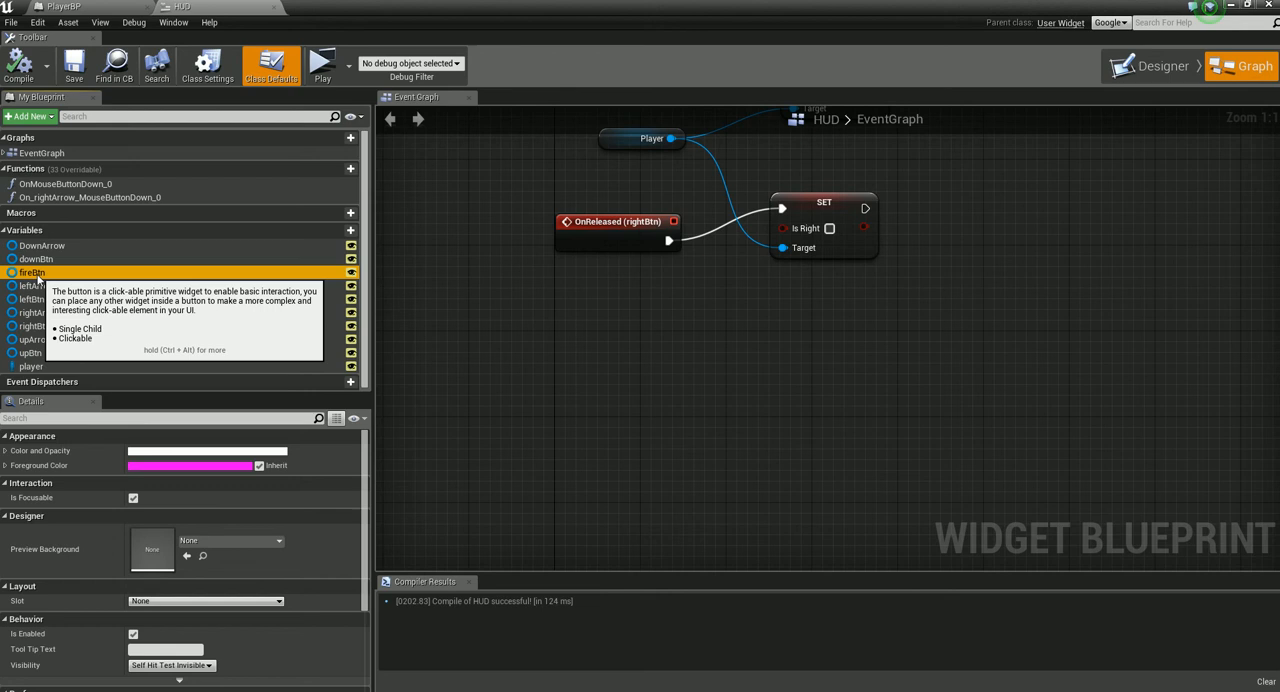
- Add an OnClicked event node for the fireBtn variable to the HUD graph
{"action": "left_click", "coordinate": [32, 272]}
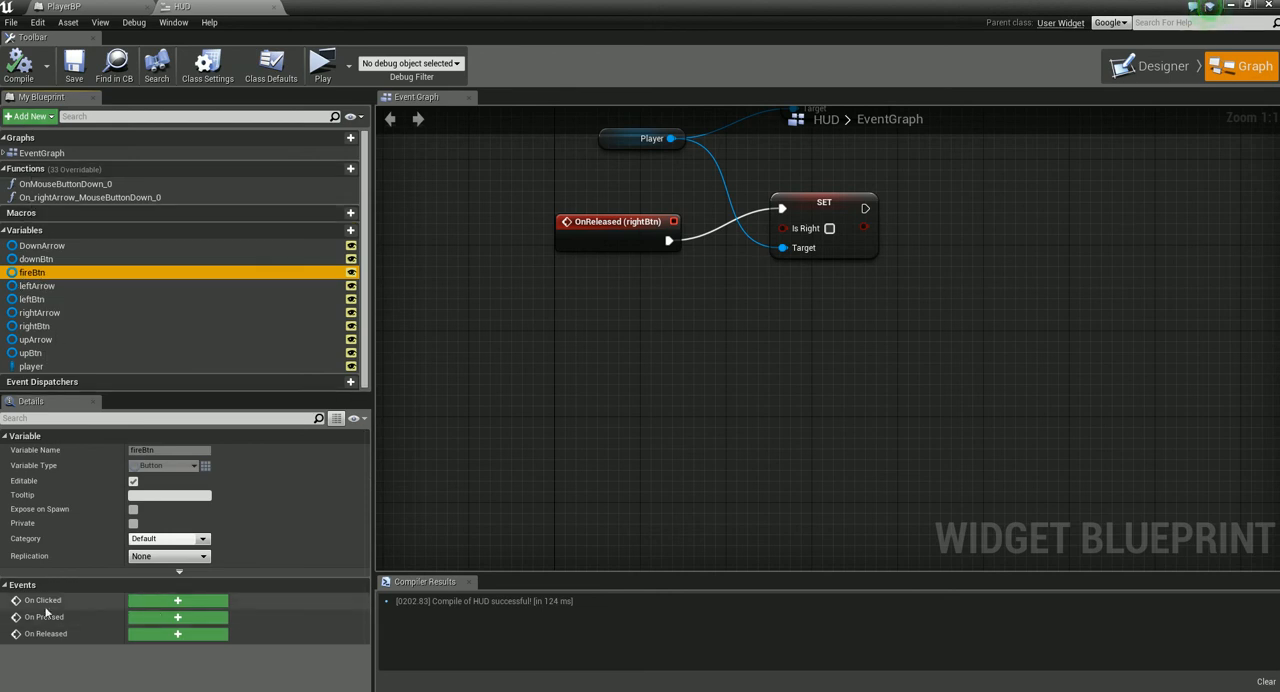
{"action": "left_click", "coordinate": [177, 600]}
{"action": "right_click_drag", "start_coordinate": [560, 440], "coordinate": [720, 440]}
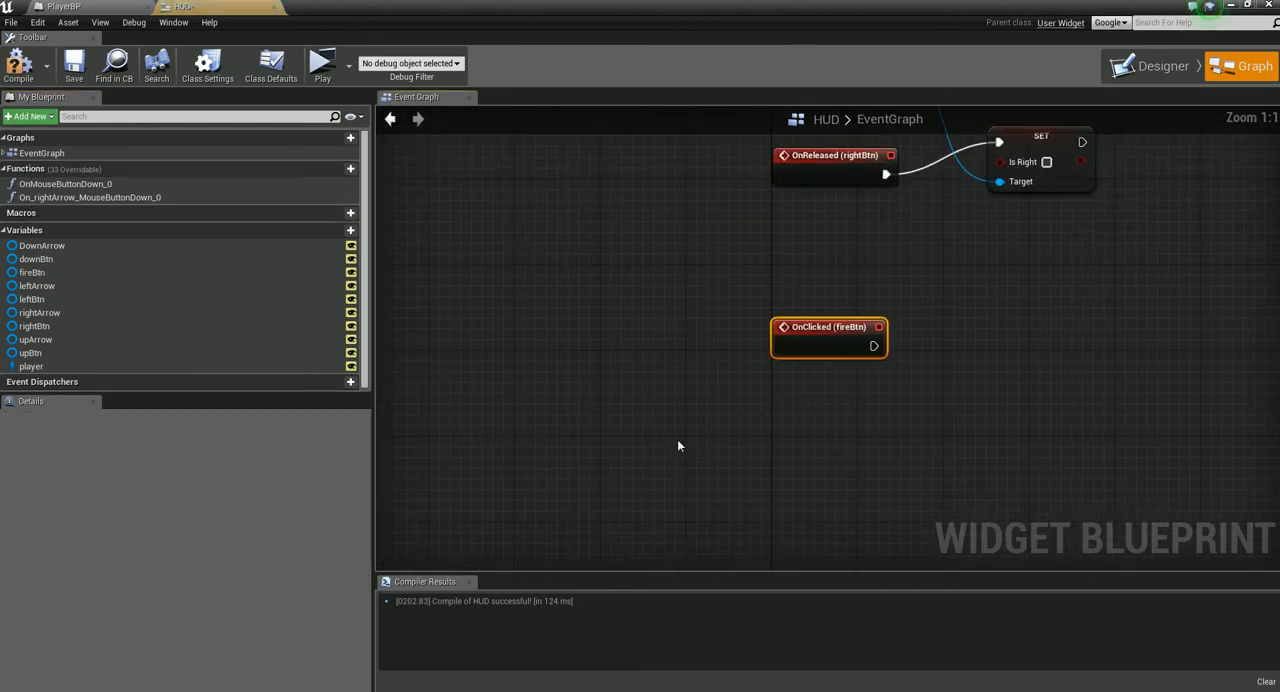
{"action": "right_click_drag", "start_coordinate": [860, 410], "coordinate": [731, 370]}
{"action": "left_click", "coordinate": [842, 370]}
{"action": "right_click_drag", "start_coordinate": [842, 370], "coordinate": [769, 456]}
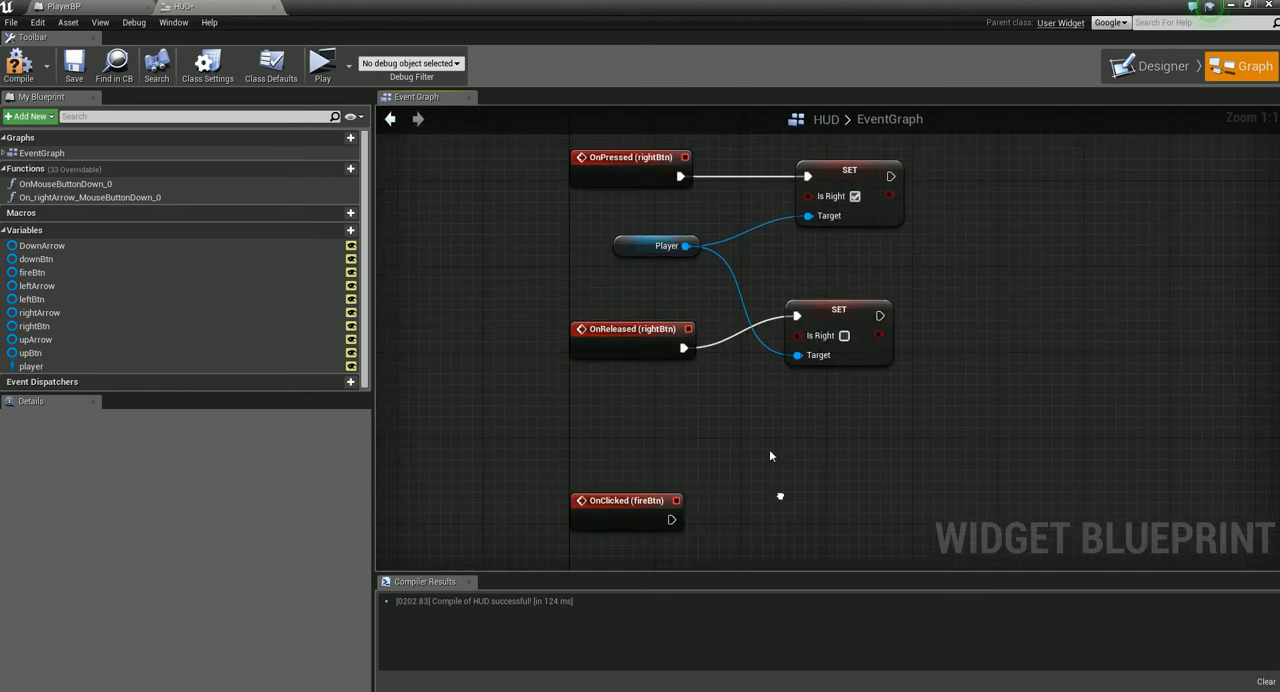
{"action": "mouse_move", "coordinate": [721, 403]}
{"action": "right_mouse_down"}
{"action": "mouse_move", "coordinate": [699, 261]}
{"action": "mouse_move", "coordinate": [646, 241]}
{"action": "right_mouse_up"}
{"action": "left_click", "coordinate": [650, 215]}
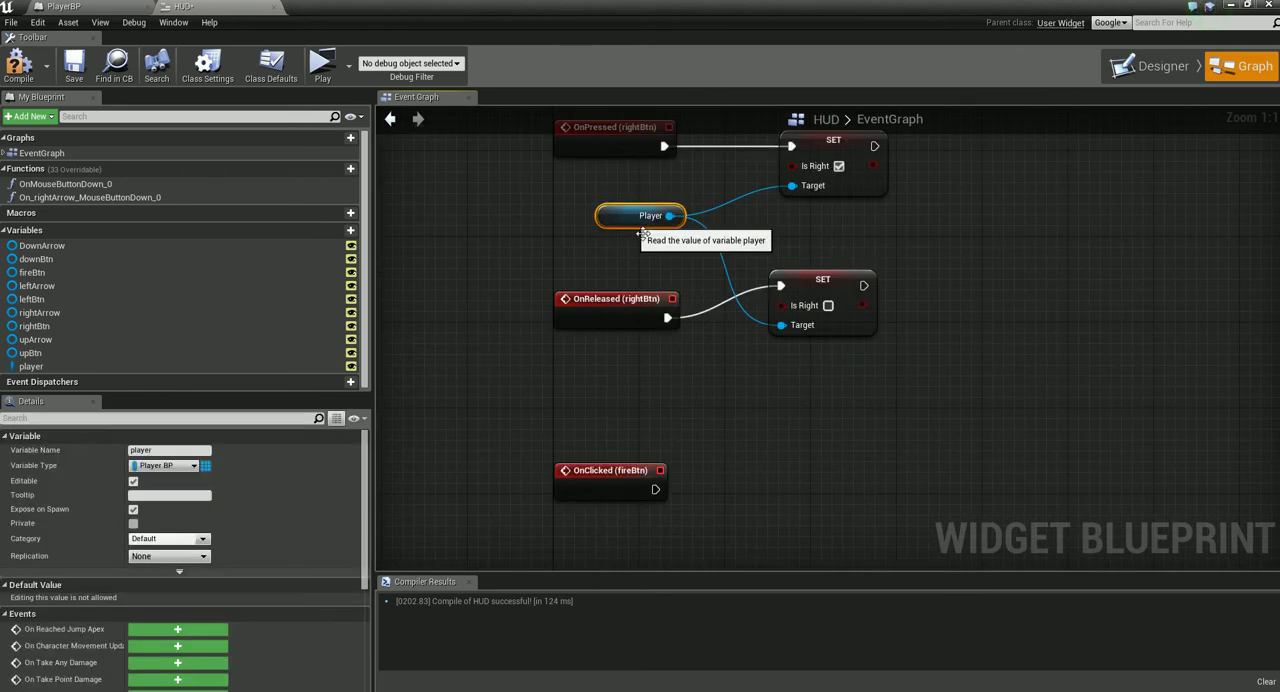
{"action": "left_click", "coordinate": [714, 392]}
{"action": "right_click_drag", "start_coordinate": [714, 392], "coordinate": [704, 336]}
- Compile and save the HUD blueprint and switch to PlayerBP
{"action": "left_click", "coordinate": [18, 66]}
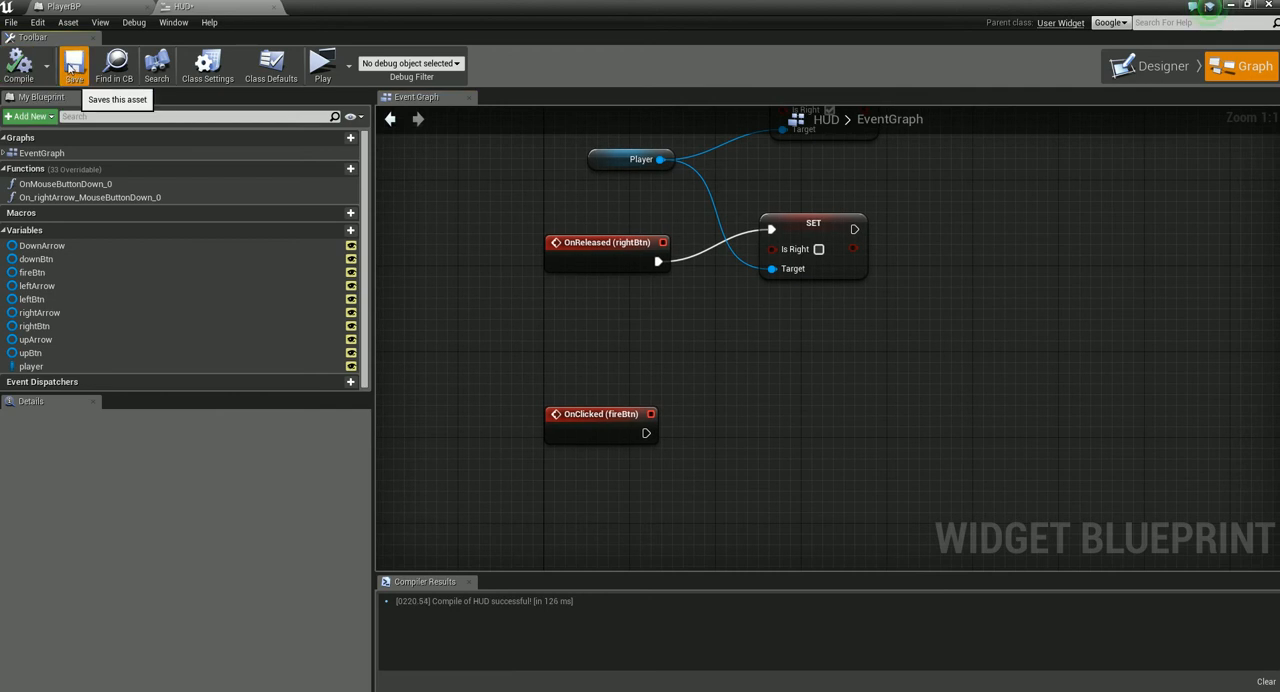
{"action": "left_click", "coordinate": [74, 66]}
{"action": "left_click", "coordinate": [64, 7]}
- Review PlayerBP's movement logic and the HUD's Player node, then find empty graph space
{"action": "mouse_move", "coordinate": [506, 235]}
{"action": "right_mouse_down"}
{"action": "mouse_move", "coordinate": [470, 365]}
{"action": "mouse_move", "coordinate": [428, 390]}
{"action": "right_mouse_up"}
{"action": "scroll", "coordinate": [428, 390], "scroll_direction": "up", "scroll_amount": 6}
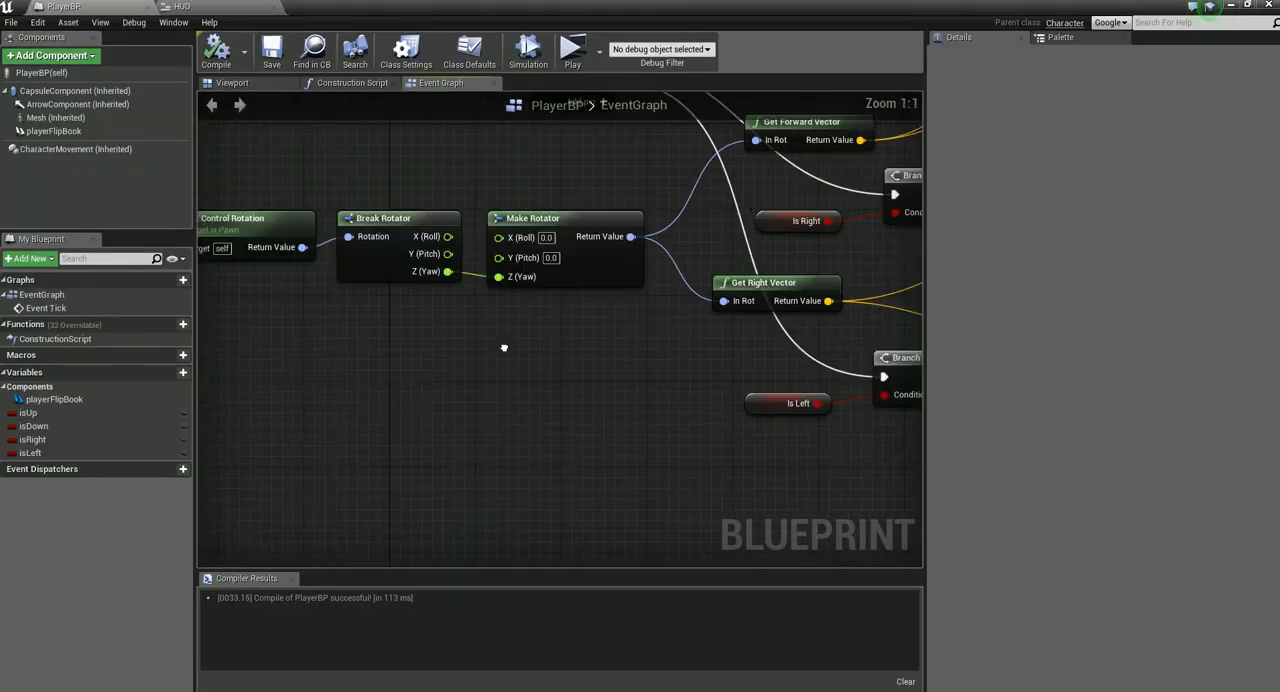
{"action": "scroll", "coordinate": [520, 288], "scroll_direction": "down", "scroll_amount": 7}
{"action": "scroll", "coordinate": [584, 348], "scroll_direction": "up", "scroll_amount": 4}
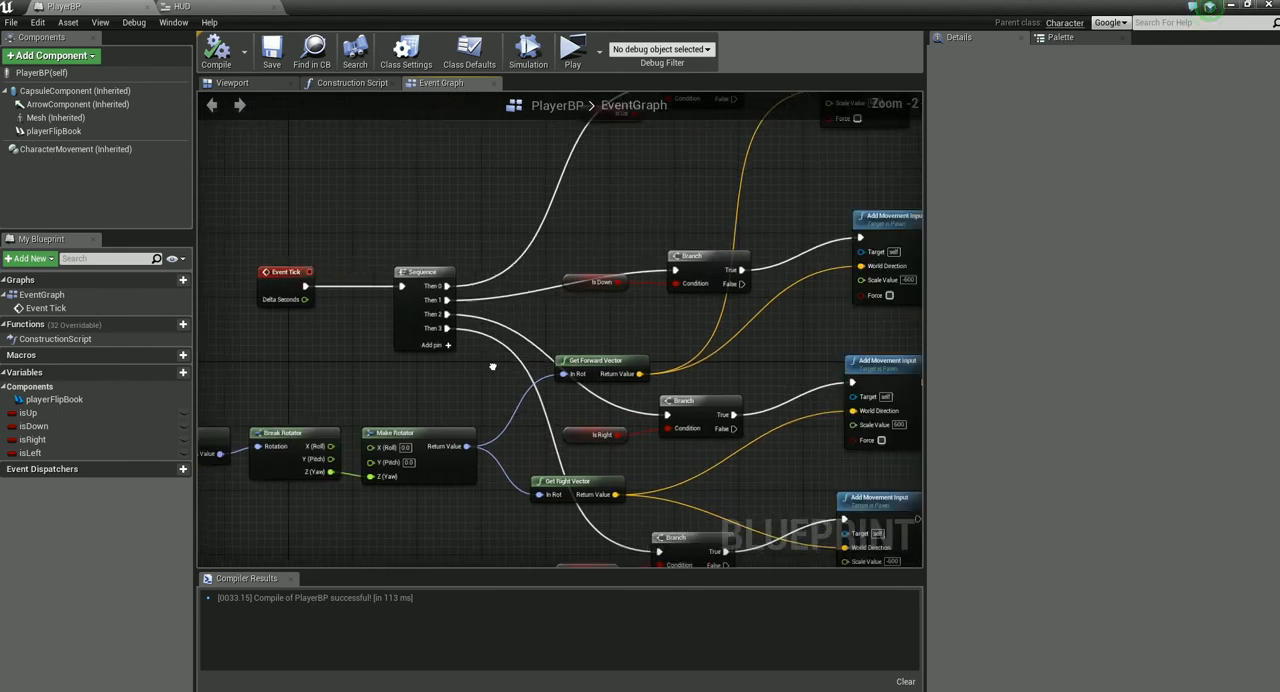
{"action": "mouse_move", "coordinate": [560, 340]}
{"action": "right_mouse_down"}
{"action": "mouse_move", "coordinate": [483, 380]}
{"action": "mouse_move", "coordinate": [535, 342]}
{"action": "right_mouse_up"}
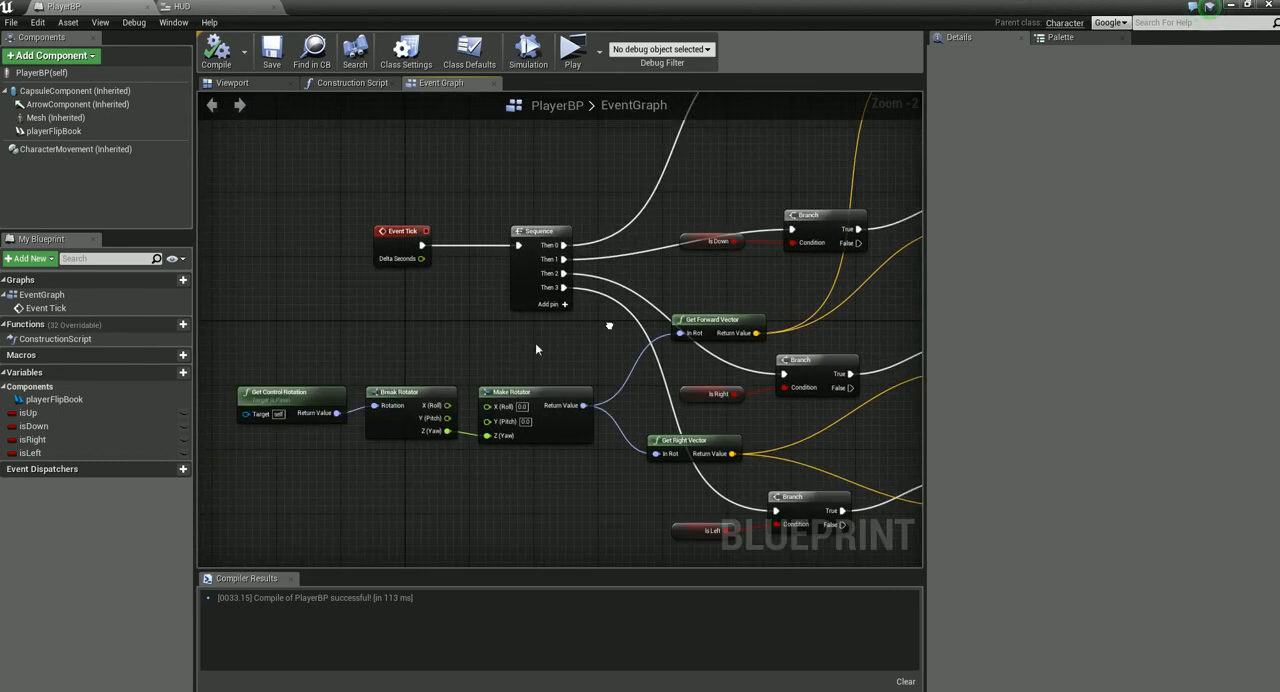
{"action": "scroll", "coordinate": [535, 342], "scroll_direction": "down", "scroll_amount": 4}
{"action": "scroll", "coordinate": [449, 355], "scroll_direction": "up", "scroll_amount": 2}
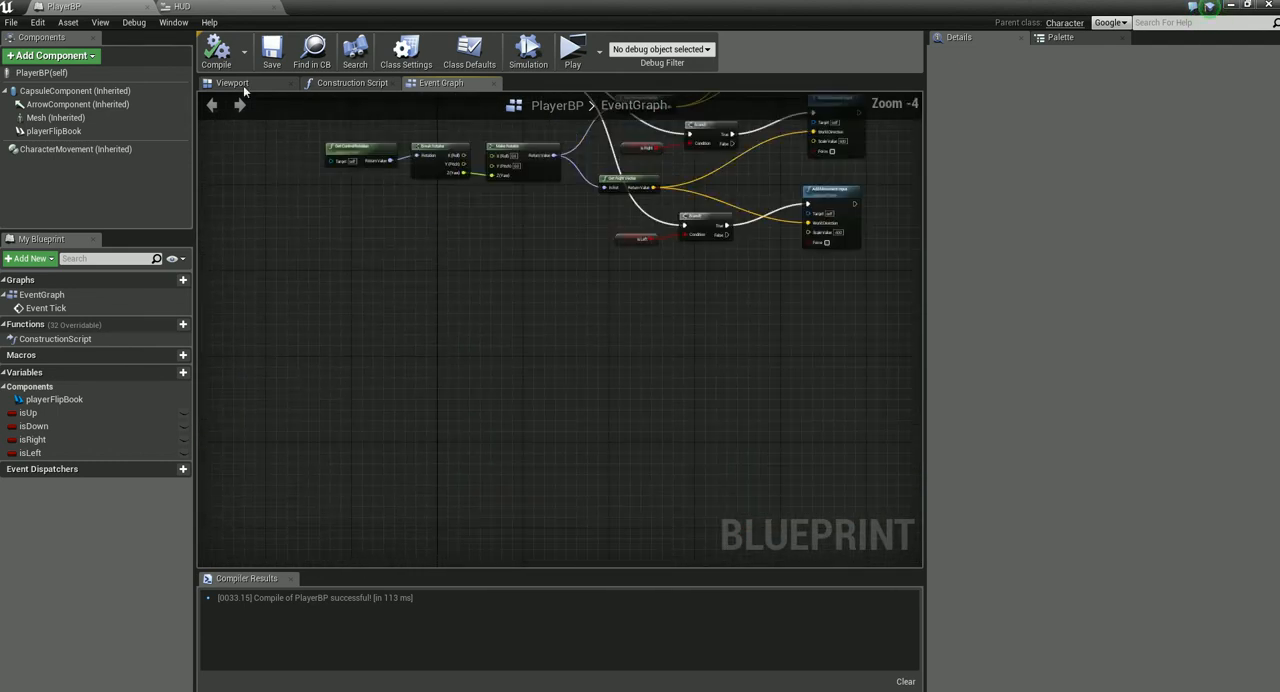
{"action": "left_click", "coordinate": [182, 6]}
{"action": "left_click", "coordinate": [613, 160]}
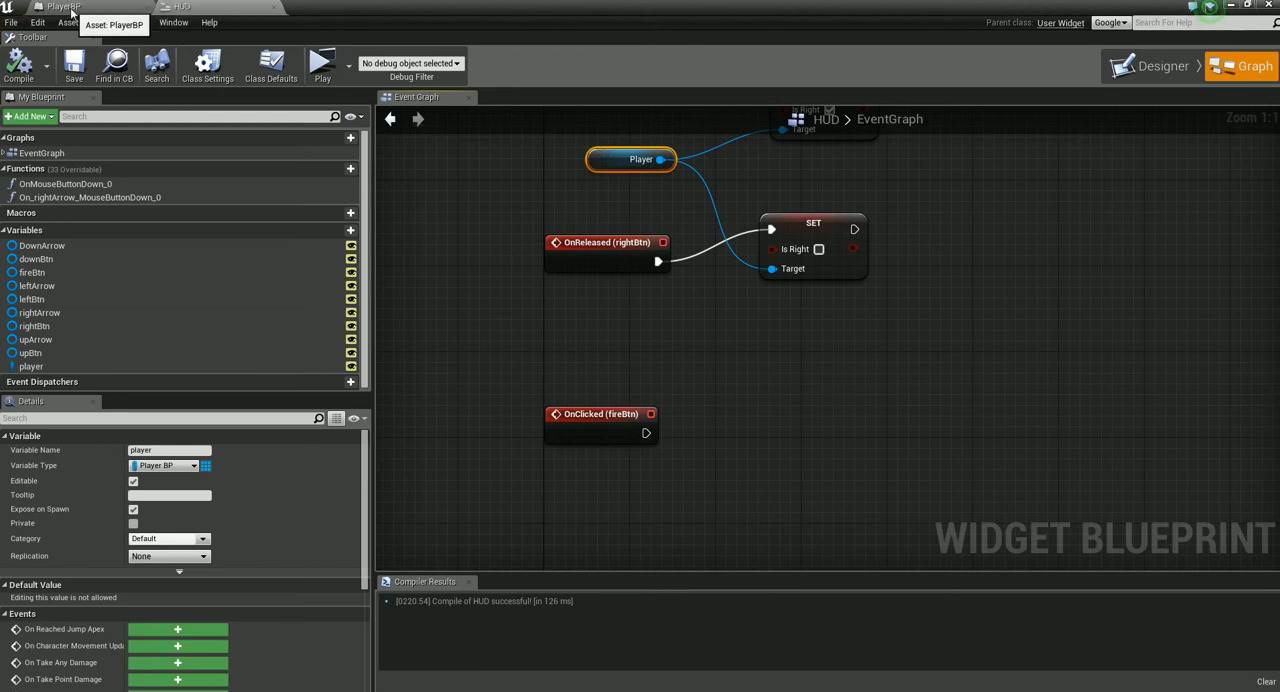
{"action": "left_click", "coordinate": [72, 6]}
{"action": "right_click_drag", "start_coordinate": [372, 296], "coordinate": [463, 290]}
{"action": "scroll", "coordinate": [463, 284], "scroll_direction": "up", "scroll_amount": 4}
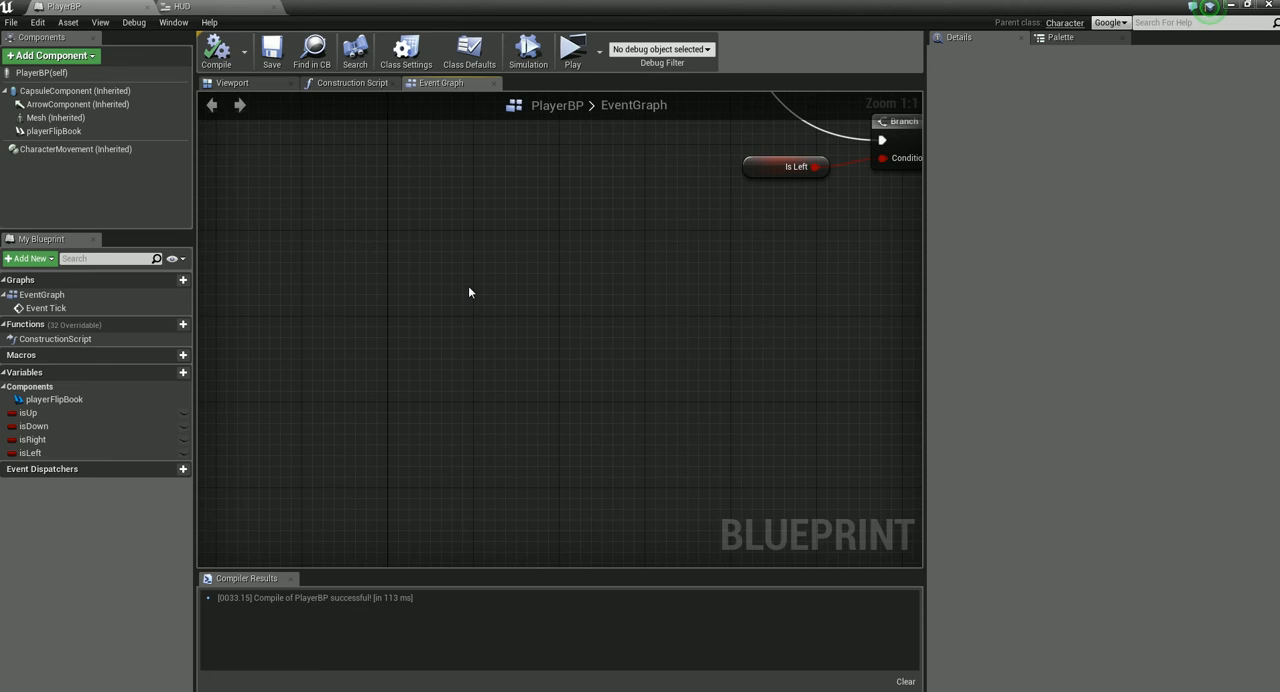
- Add a custom event named Fire to PlayerBP's graph and position it
{"action": "right_click", "coordinate": [460, 285]}
{"action": "type", "text": "mesh"}
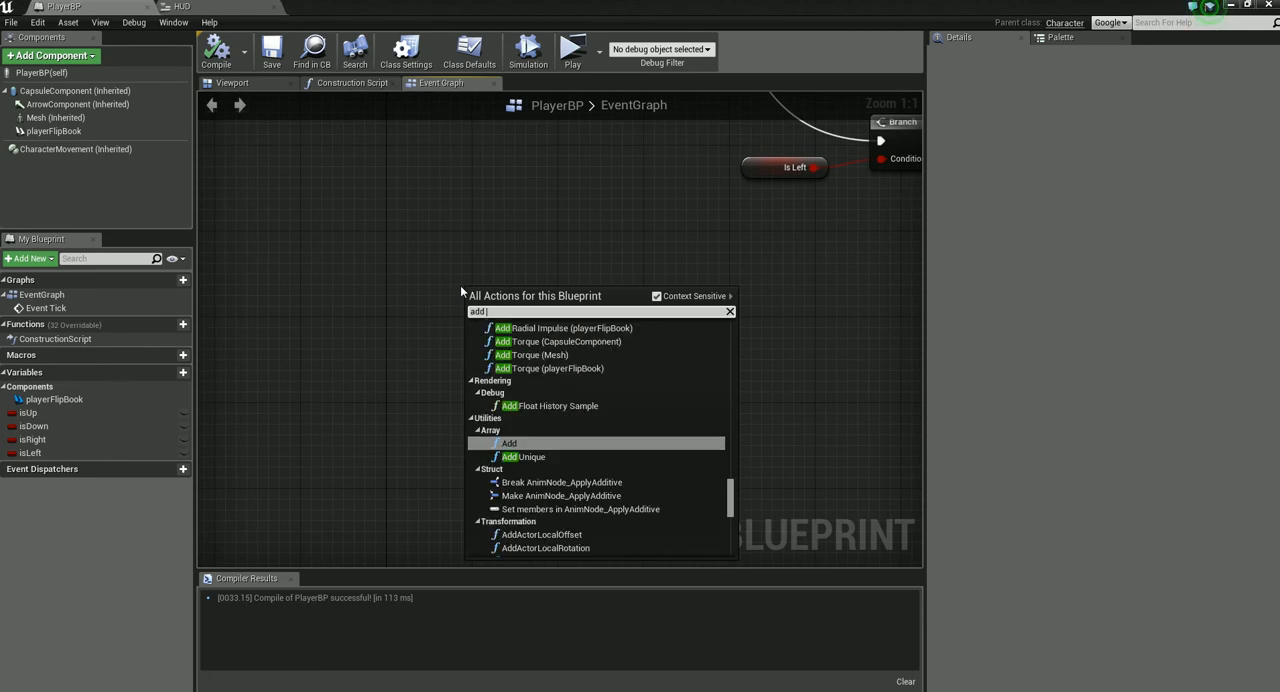
{"action": "key", "text": "Escape"}
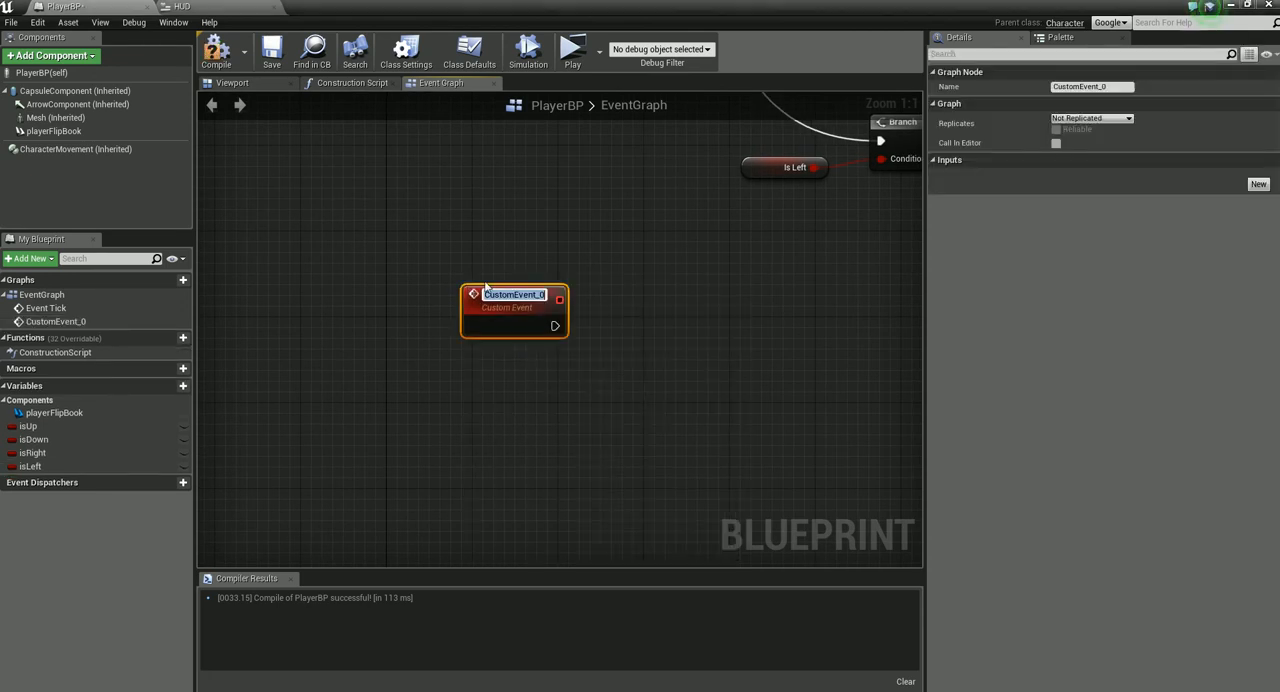
{"action": "type", "text": "Fire"}
{"action": "key", "text": "Return"}
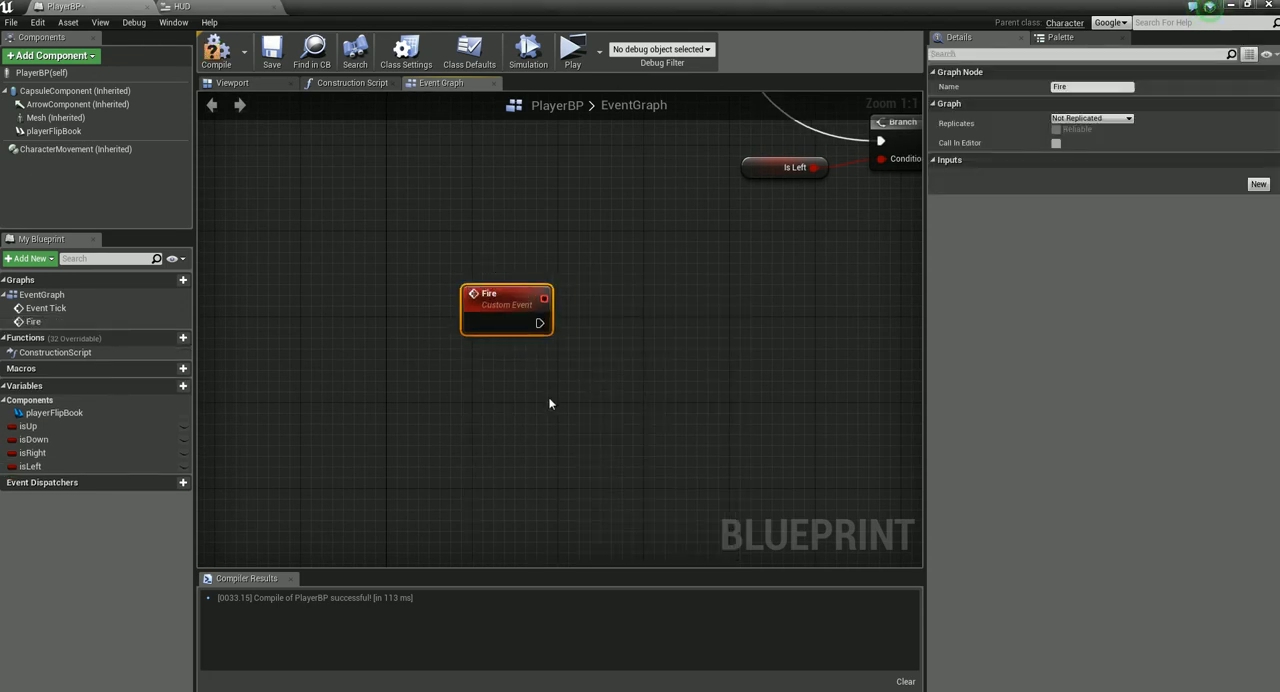
{"action": "right_click_drag", "start_coordinate": [549, 403], "coordinate": [488, 386]}
{"action": "mouse_move", "coordinate": [440, 330]}
{"action": "left_mouse_down"}
{"action": "mouse_move", "coordinate": [490, 357]}
{"action": "mouse_move", "coordinate": [663, 390]}
{"action": "left_mouse_up"}
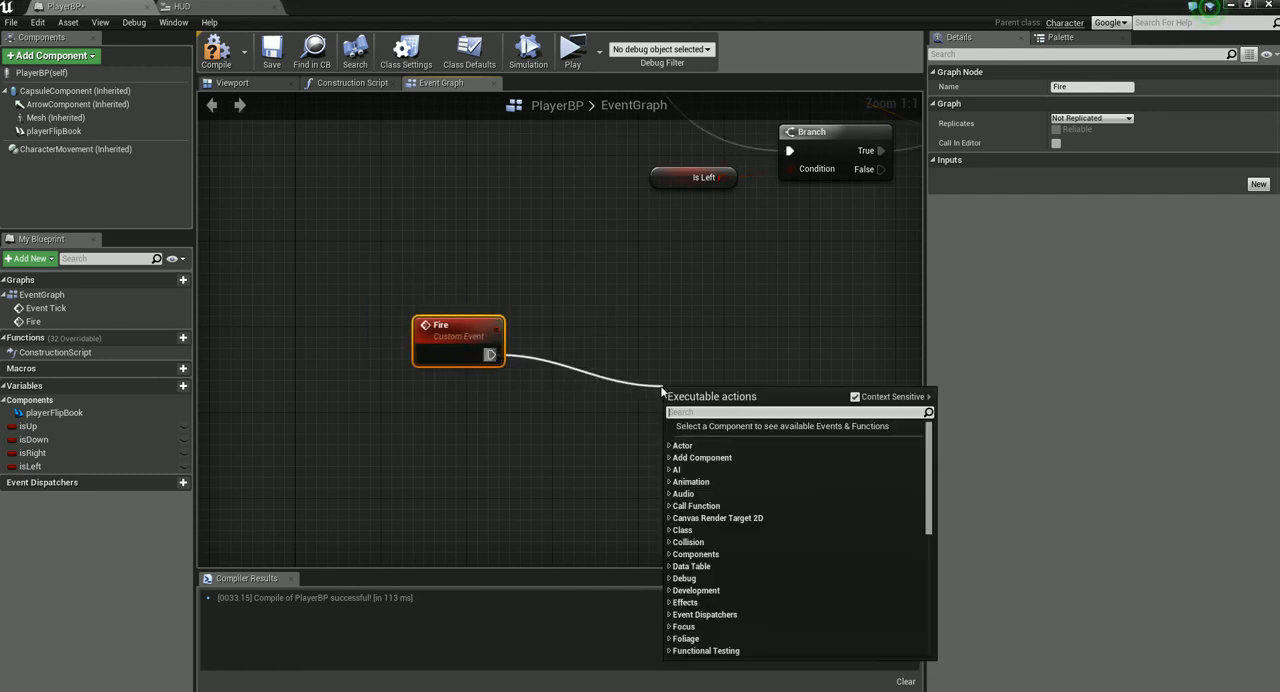
{"action": "type", "text": "spawn actor"}
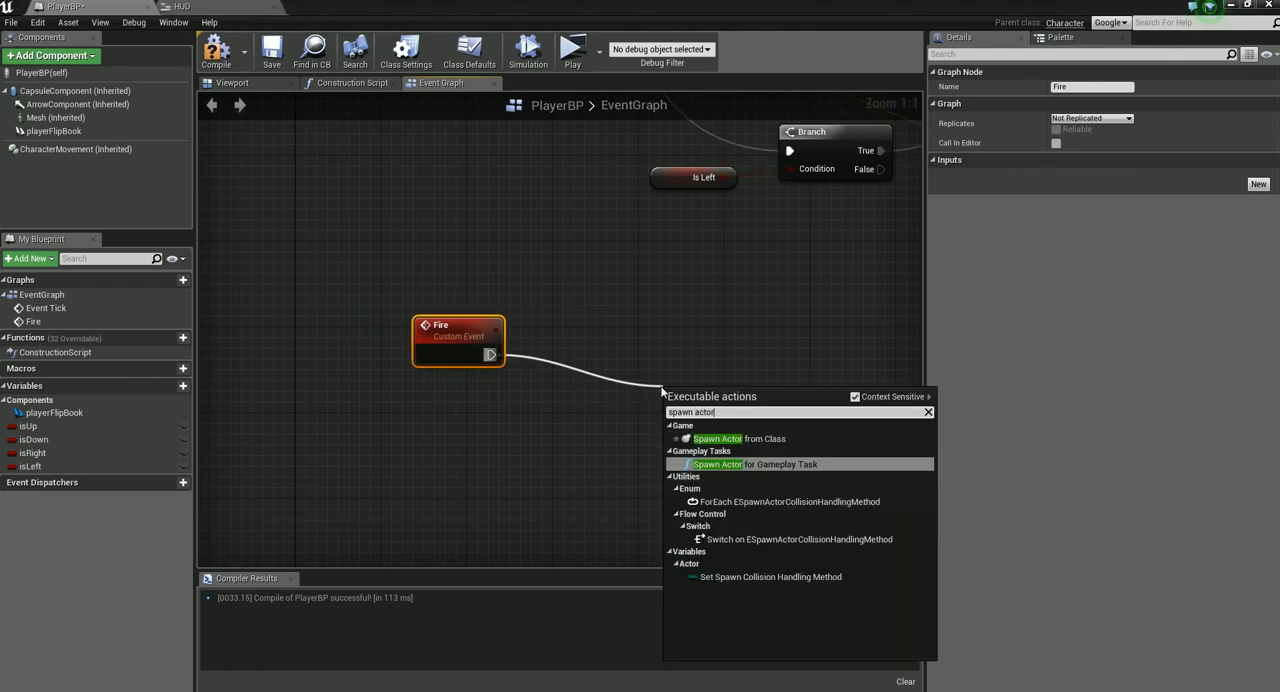
- Add a Spawn Actor from Class node driven by the Fire event's exec pin
{"action": "left_click", "coordinate": [740, 438]}
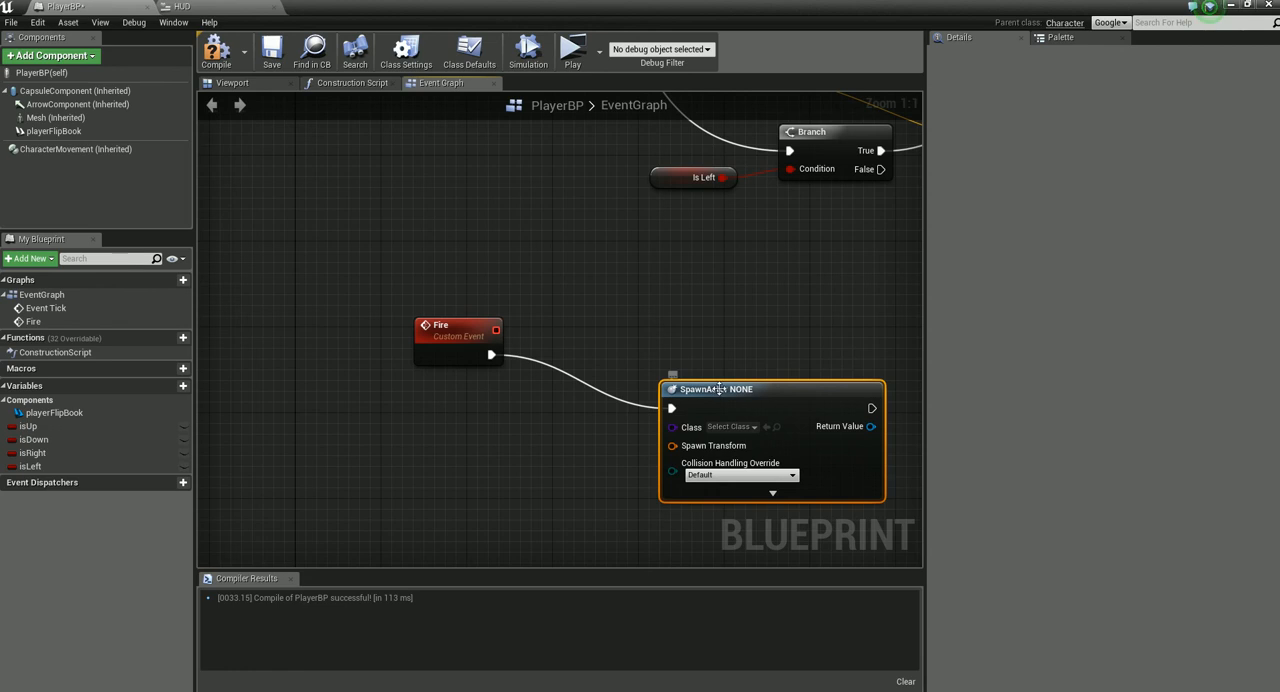
{"action": "left_click_drag", "start_coordinate": [718, 390], "coordinate": [733, 352]}
{"action": "left_click", "coordinate": [237, 216]}
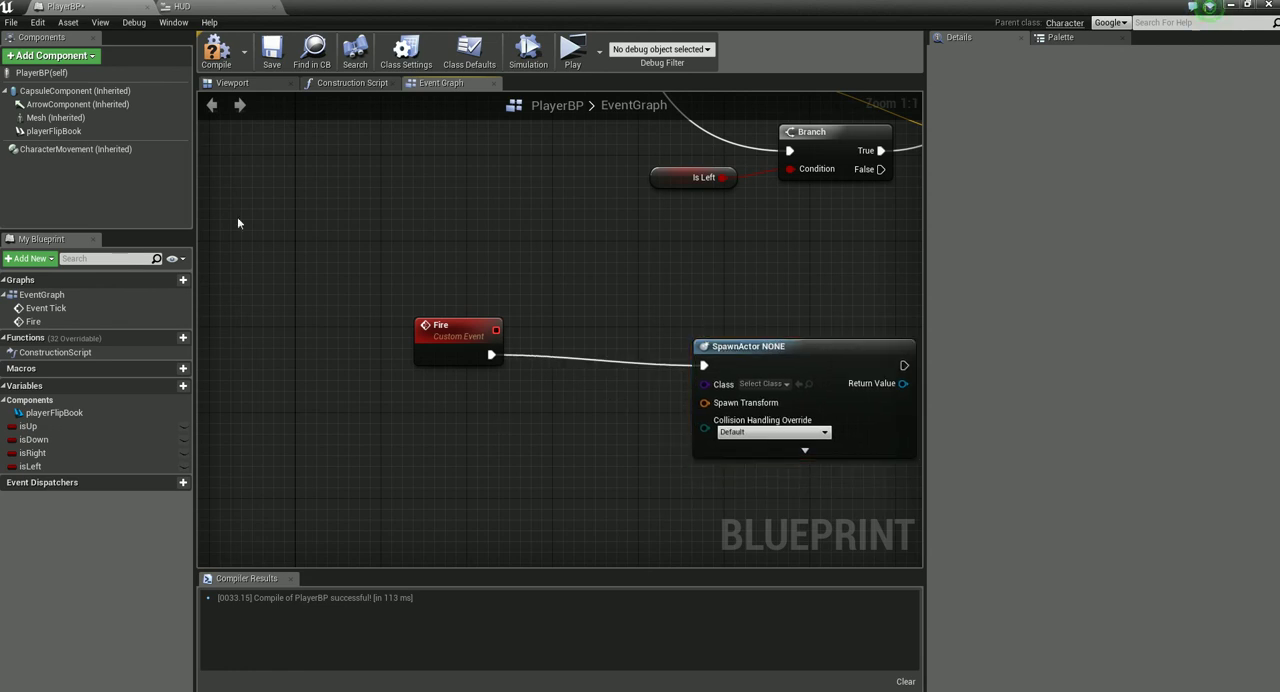
- Add an Arrow component named spawnPoint to the player in the viewport
{"action": "left_click", "coordinate": [232, 82]}
{"action": "left_click", "coordinate": [50, 55]}
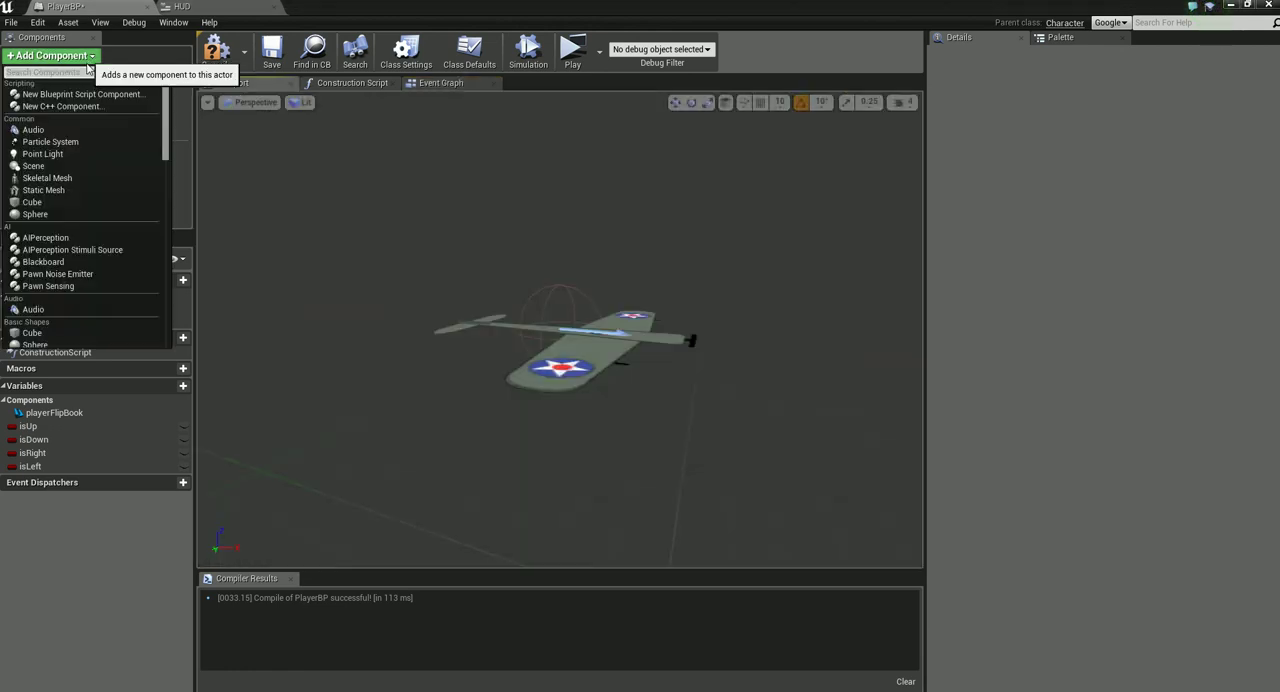
{"action": "left_click", "coordinate": [103, 150]}
{"action": "type", "text": "spawnPoint"}
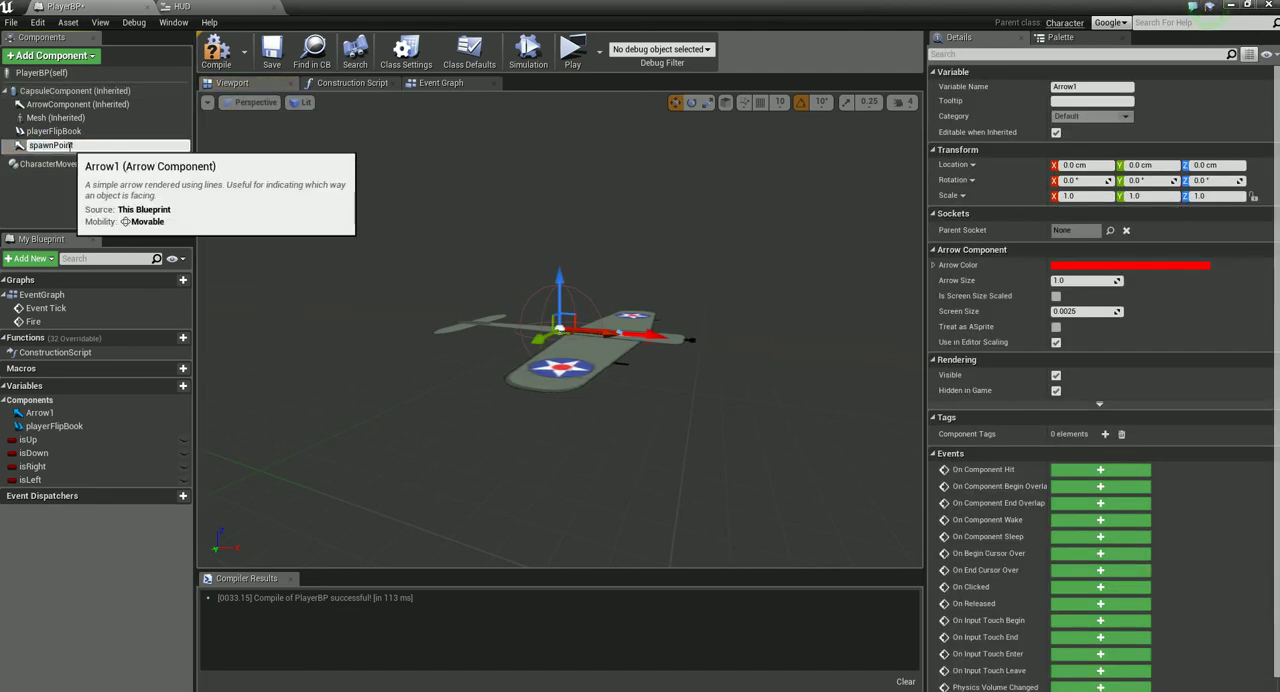
{"action": "key", "text": "Return"}
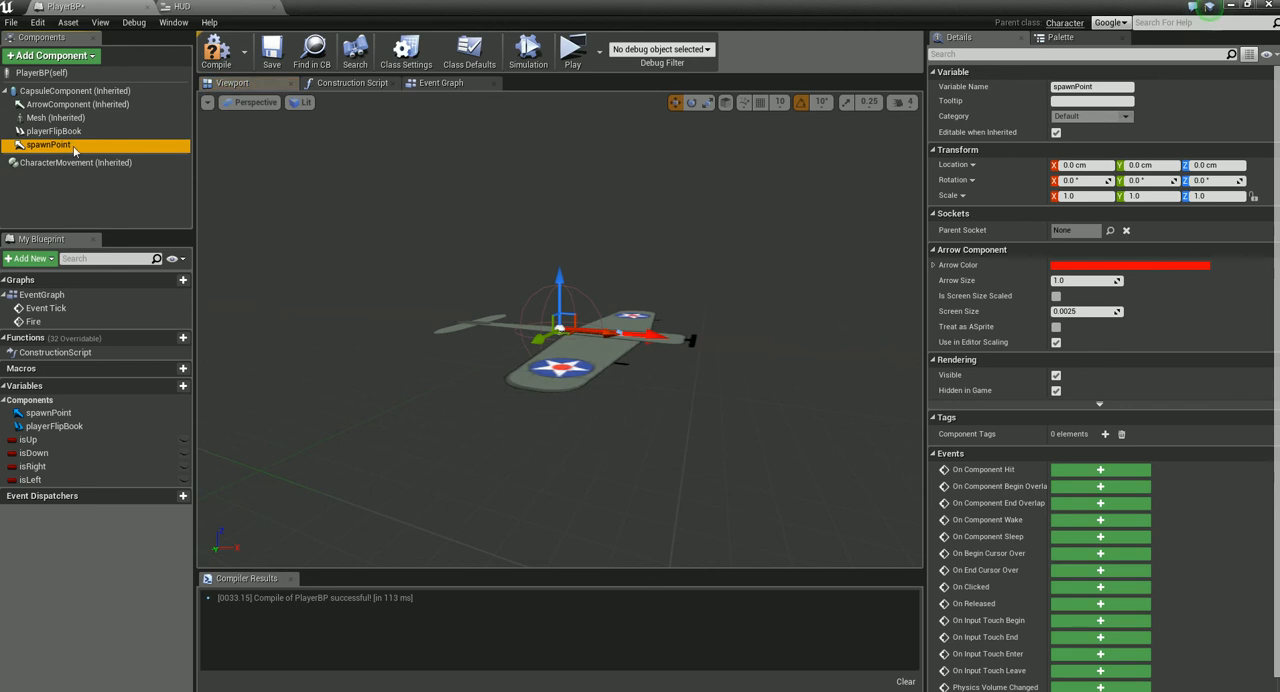
- Move spawnPoint about 130 cm ahead of the plane's nose along X and compile
{"action": "left_click_drag", "start_coordinate": [593, 335], "coordinate": [620, 340]}
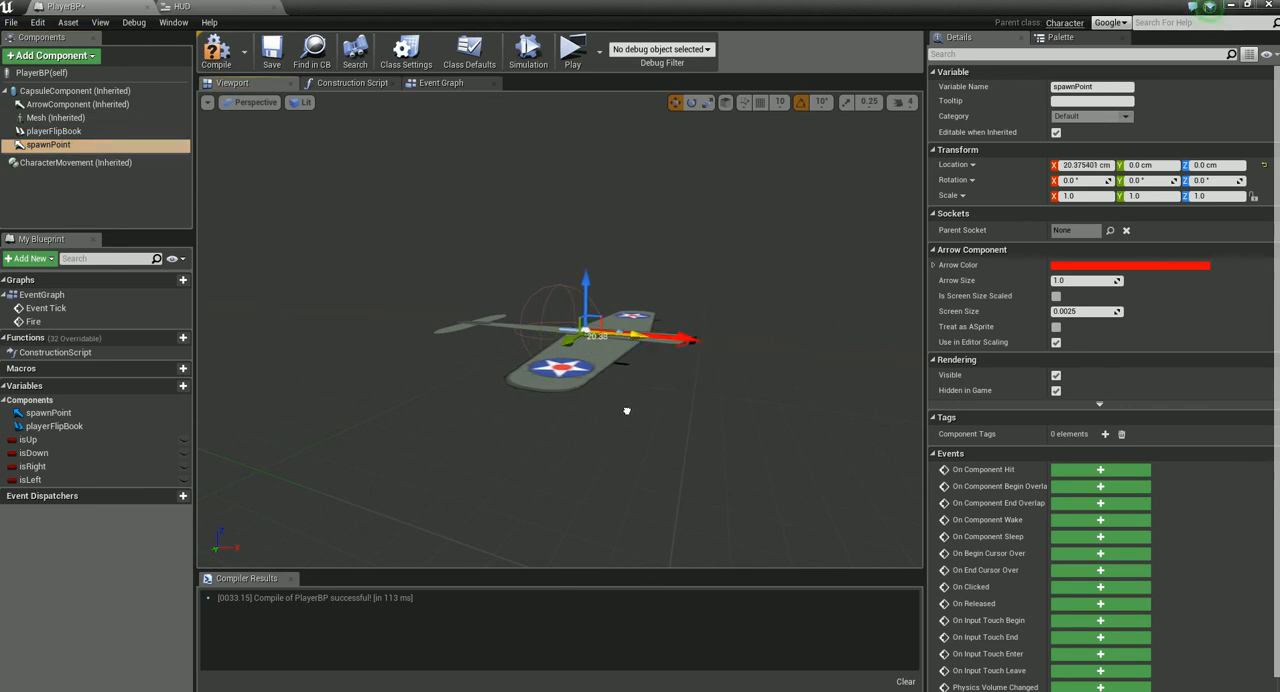
{"action": "left_click_drag", "start_coordinate": [630, 411], "coordinate": [805, 427]}
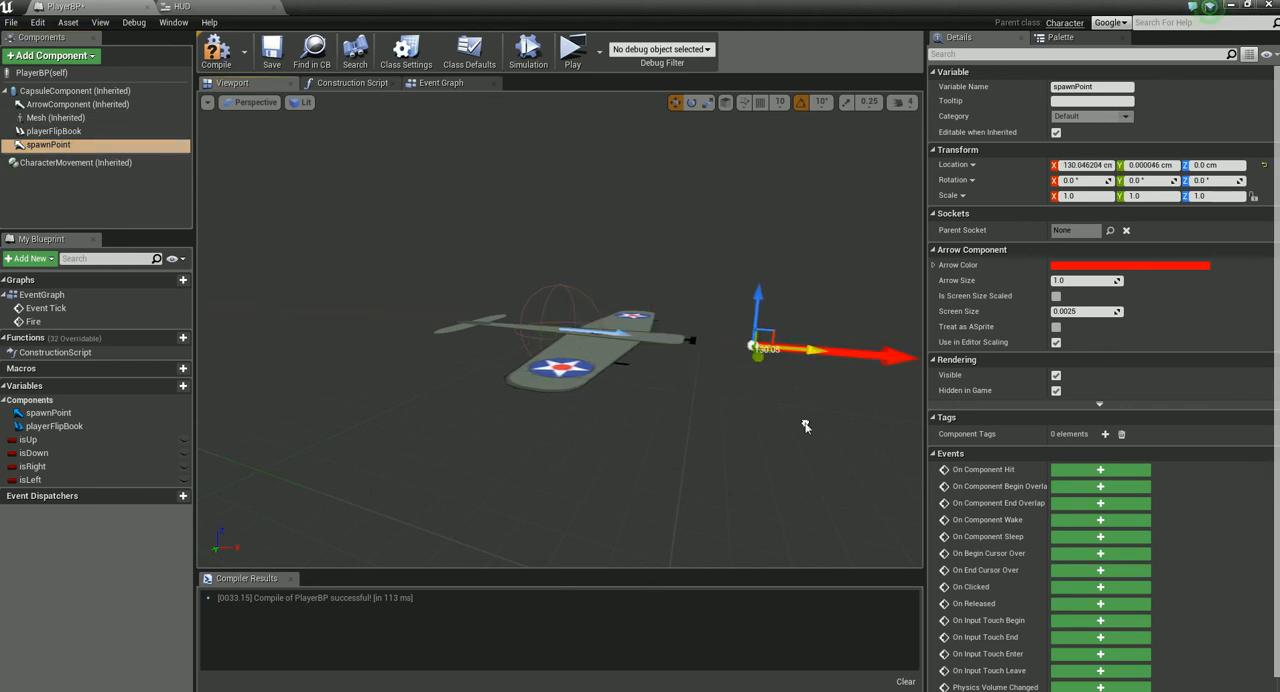
{"action": "mouse_move", "coordinate": [800, 414]}
{"action": "right_mouse_down"}
{"action": "mouse_move", "coordinate": [560, 330]}
{"action": "mouse_move", "coordinate": [600, 420]}
{"action": "right_mouse_up"}
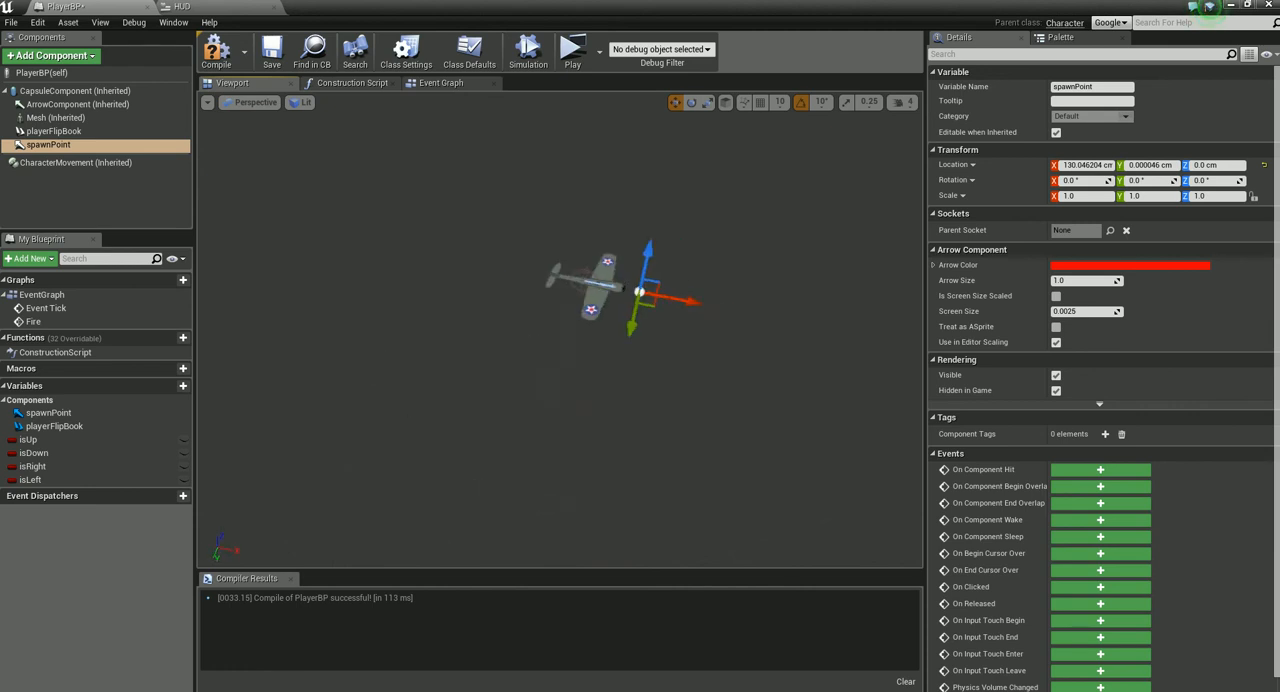
{"action": "scroll", "coordinate": [523, 311], "scroll_direction": "up", "scroll_amount": 5}
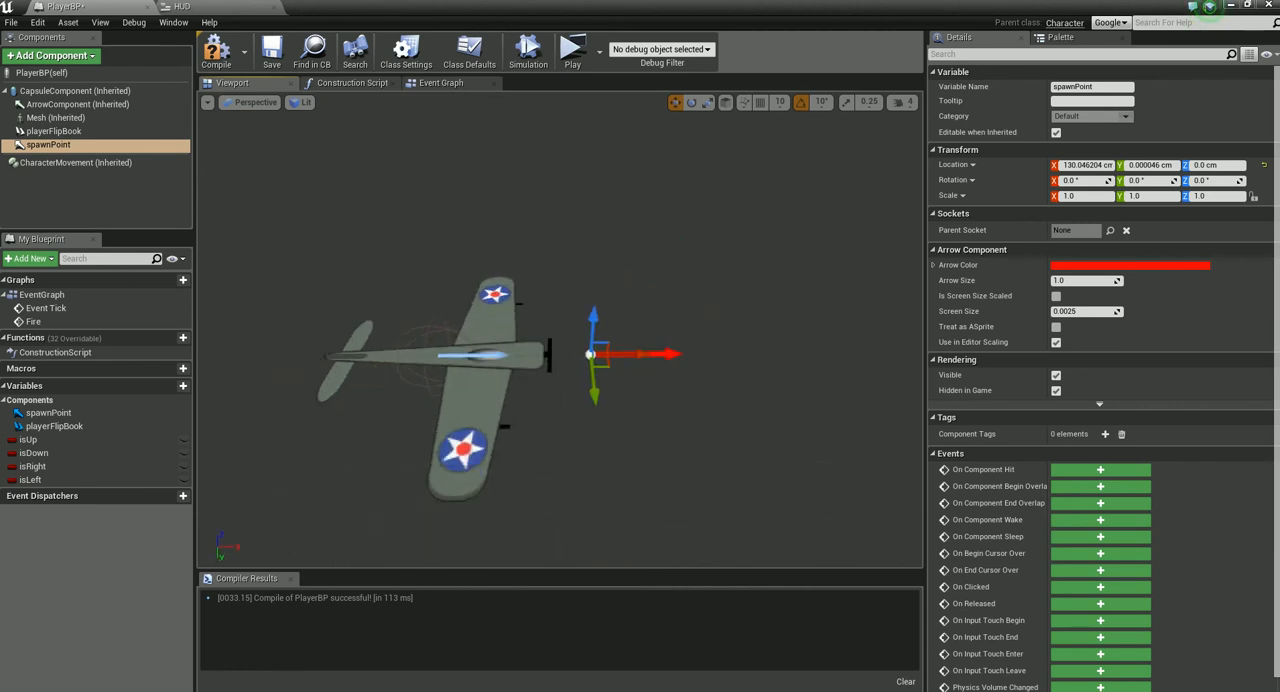
{"action": "left_click", "coordinate": [216, 52]}
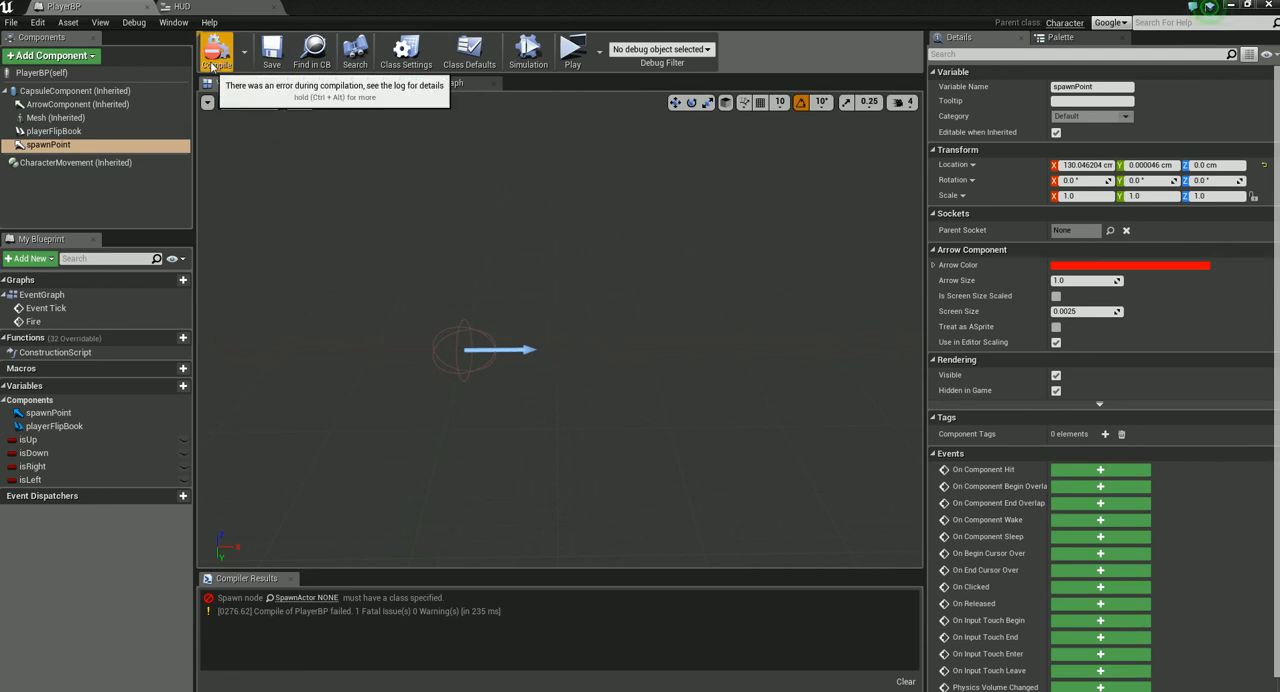
{"action": "left_click", "coordinate": [54, 131]}
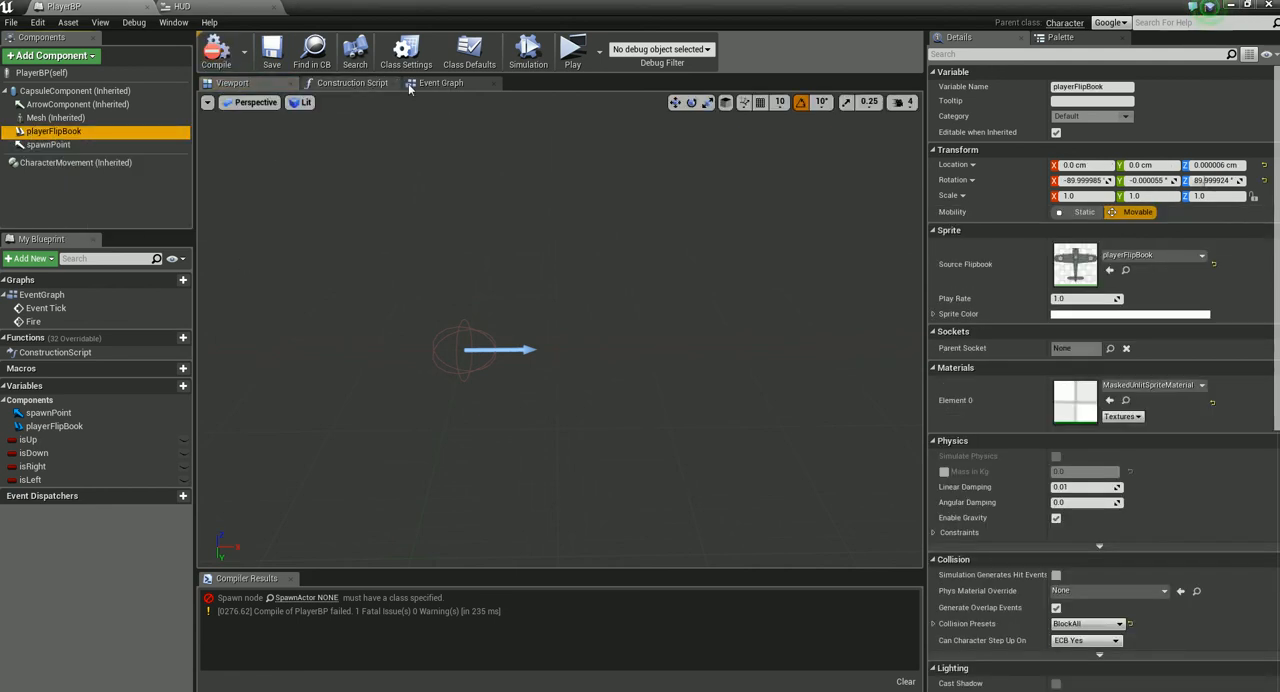
- Place a spawnPoint reference in the event graph with a GetWorldTransform node
{"action": "left_click", "coordinate": [440, 83]}
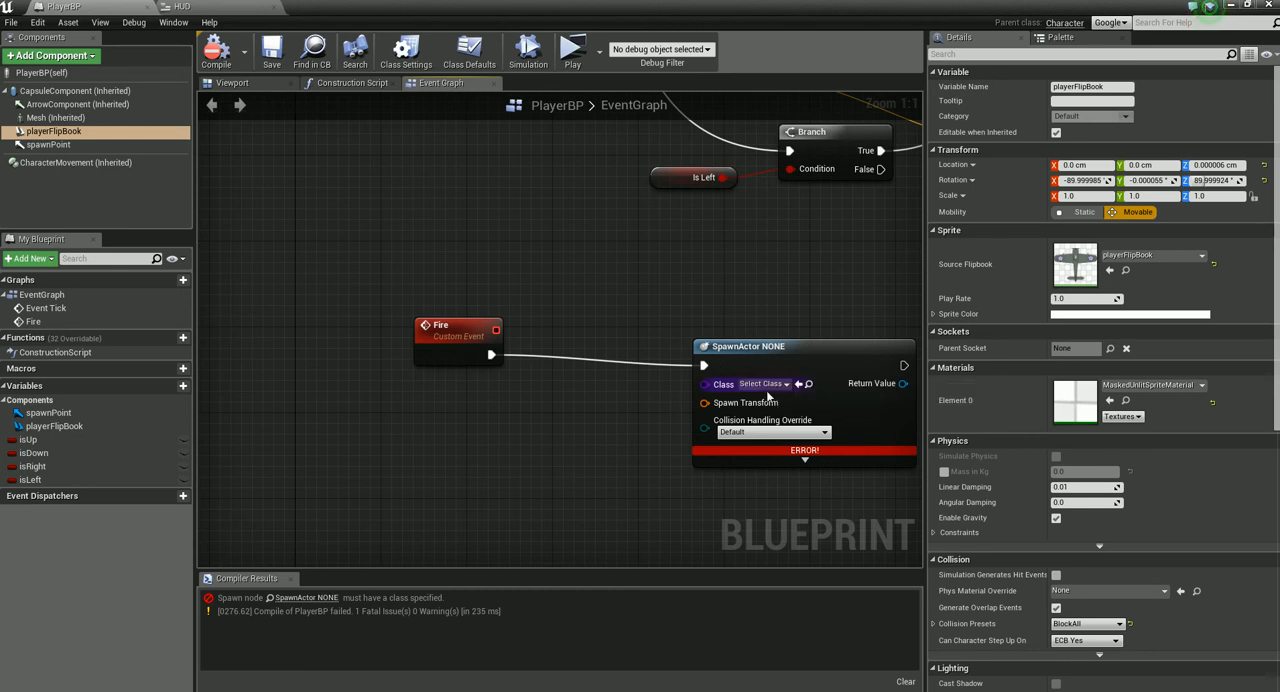
{"action": "left_click_drag", "start_coordinate": [772, 375], "coordinate": [762, 332]}
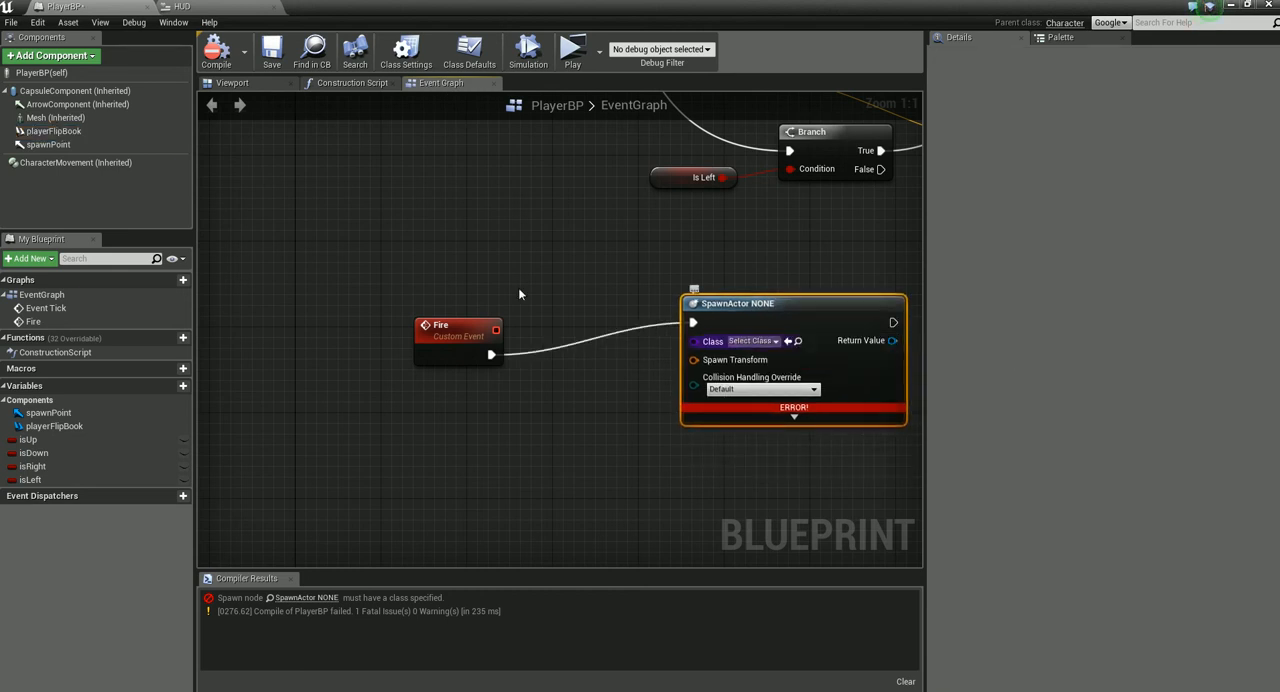
{"action": "left_click_drag", "start_coordinate": [48, 145], "coordinate": [360, 463]}
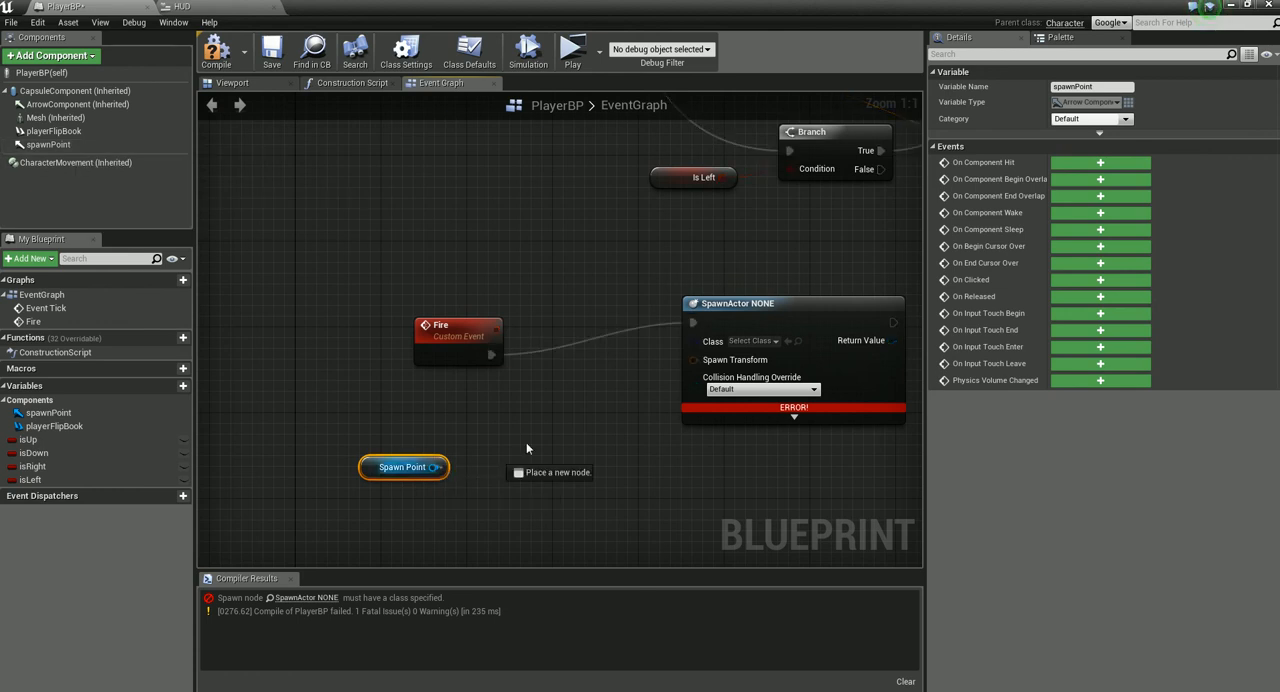
{"action": "left_click_drag", "start_coordinate": [435, 466], "coordinate": [533, 436]}
{"action": "type", "text": "get world"}
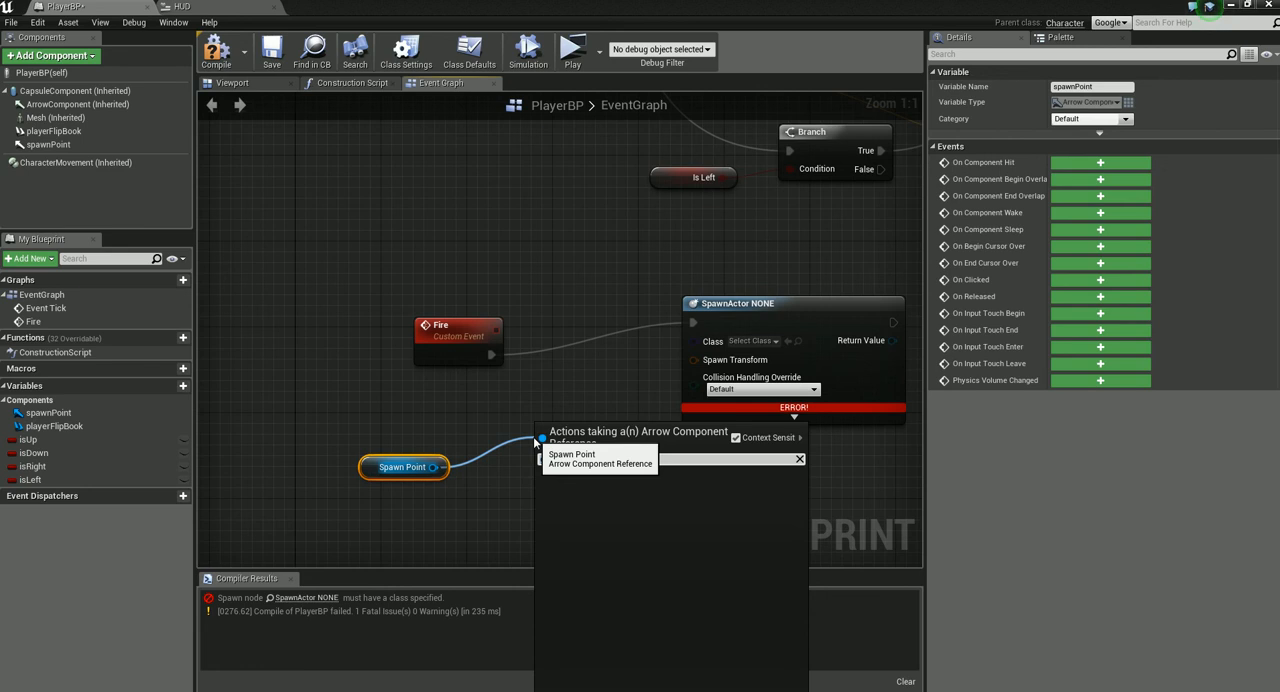
{"action": "type", "text": " trn"}
{"action": "key", "text": "BackSpace"}
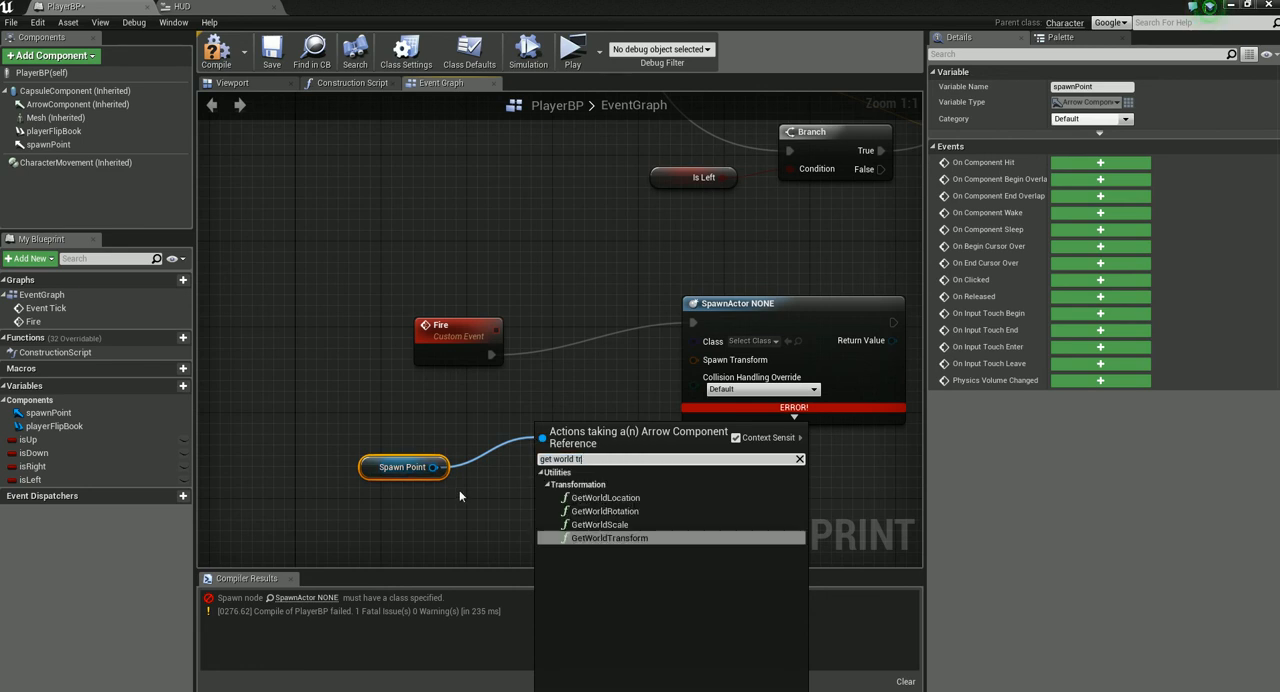
{"action": "key", "text": "Return"}
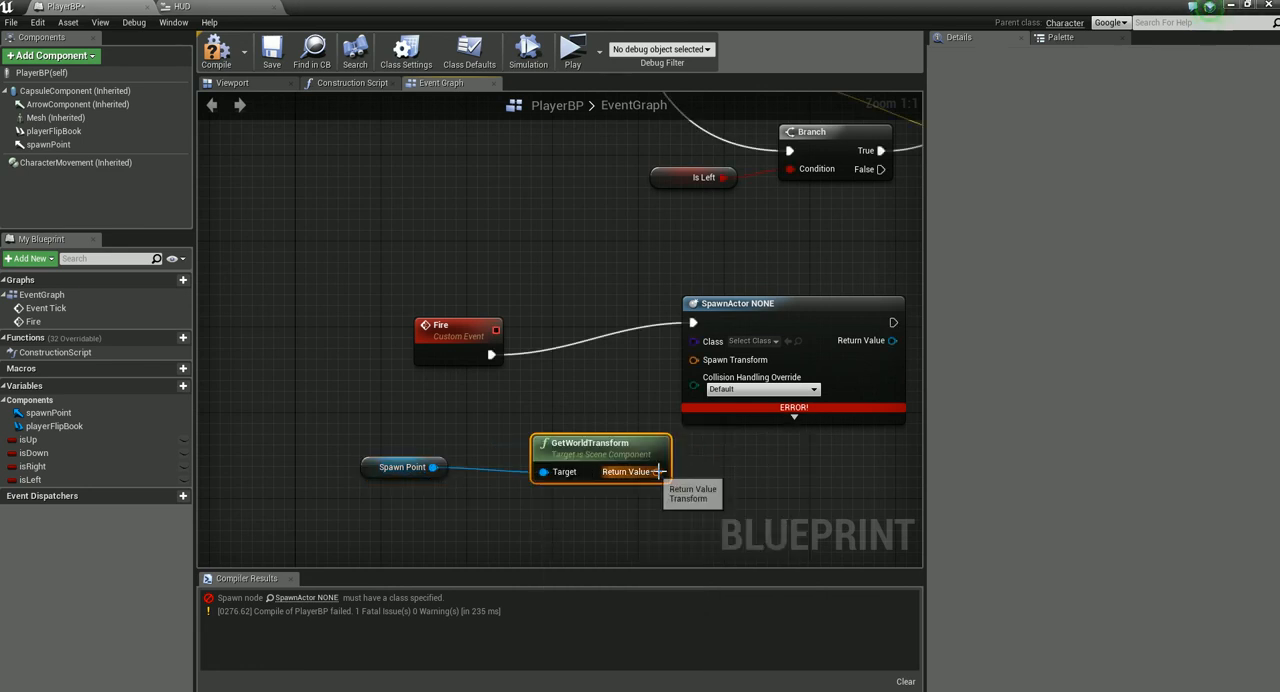
- Wire the transform's Return Value into SpawnActor's Spawn Transform, compile and save
{"action": "mouse_move", "coordinate": [657, 471]}
{"action": "left_mouse_down"}
{"action": "mouse_move", "coordinate": [713, 398]}
{"action": "mouse_move", "coordinate": [694, 360]}
{"action": "left_mouse_up"}
{"action": "left_click_drag", "start_coordinate": [590, 443], "coordinate": [484, 390]}
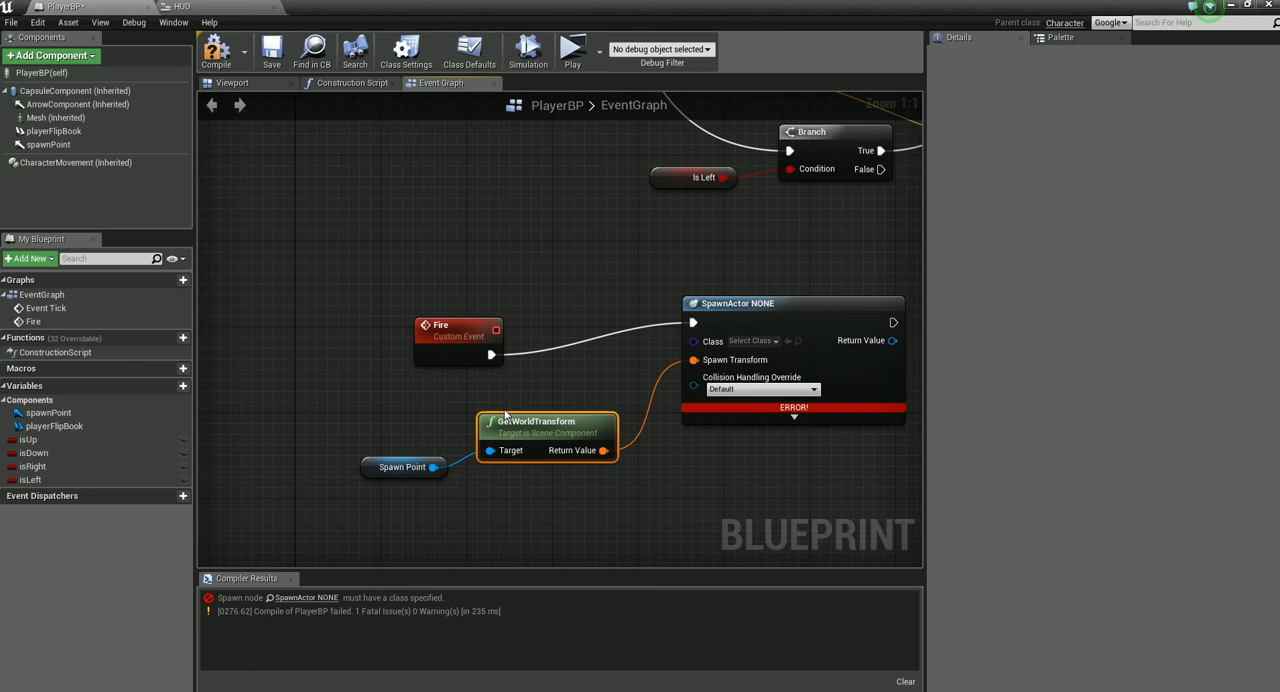
{"action": "left_click", "coordinate": [216, 52]}
{"action": "key", "text": "ctrl+s"}
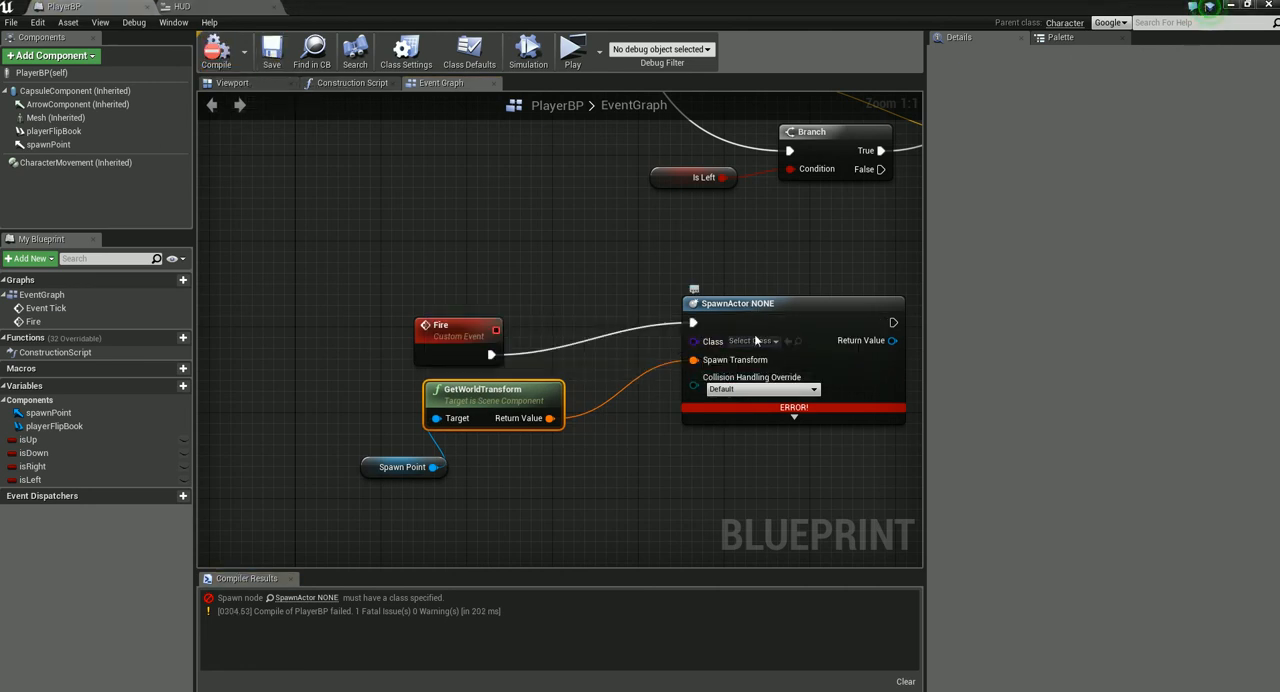
- Create an Actor-based Blueprint Class named Projectile in the BluePrints folder and save all
{"action": "left_click", "coordinate": [1229, 6]}
{"action": "left_click", "coordinate": [348, 162]}
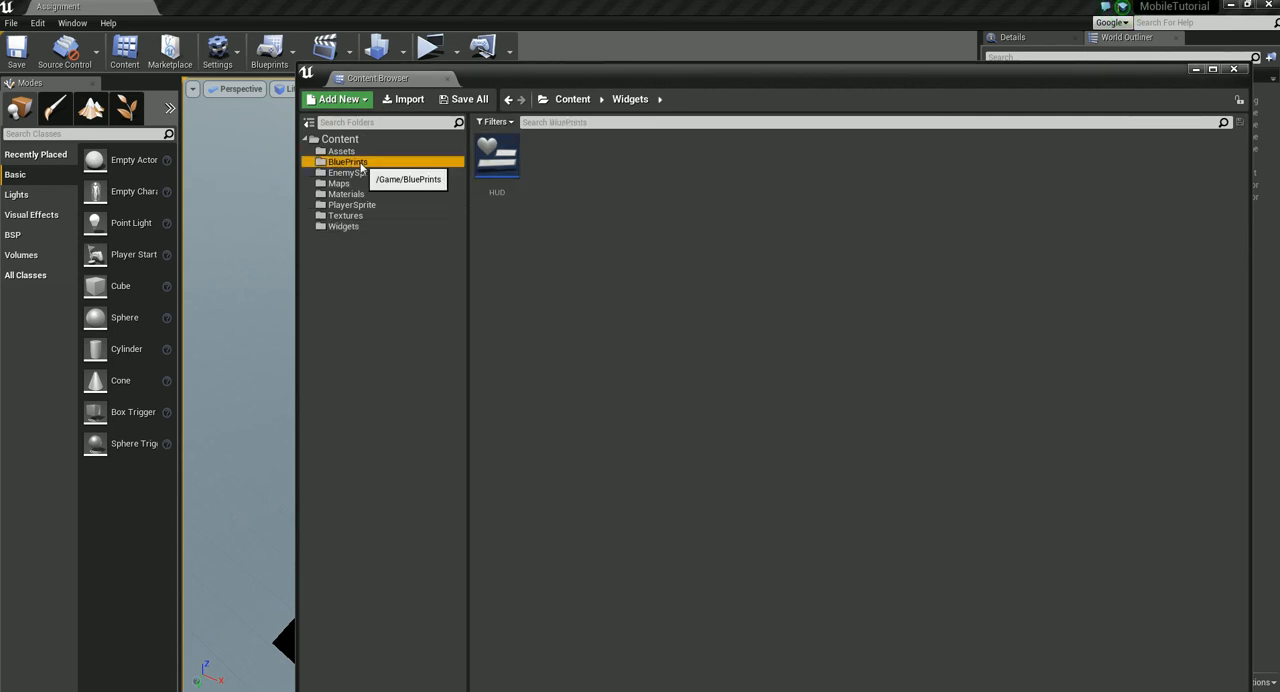
{"action": "right_click", "coordinate": [675, 217]}
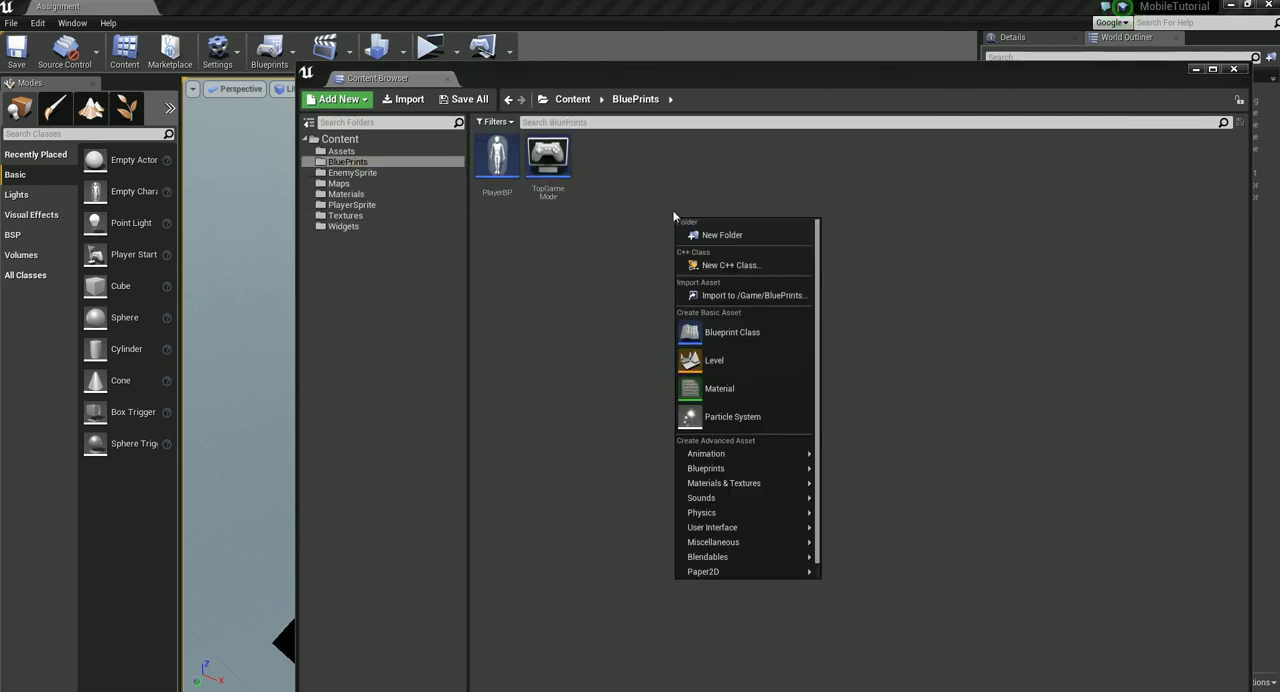
{"action": "left_click", "coordinate": [732, 332]}
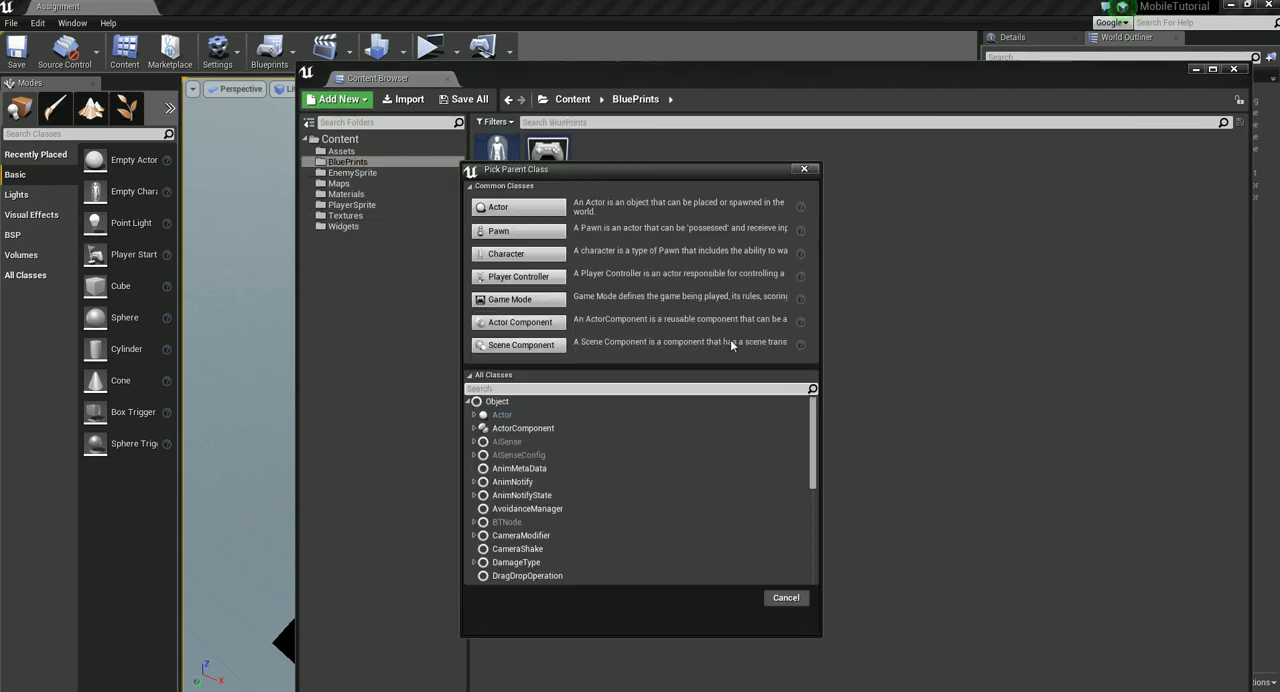
{"action": "left_click", "coordinate": [518, 212]}
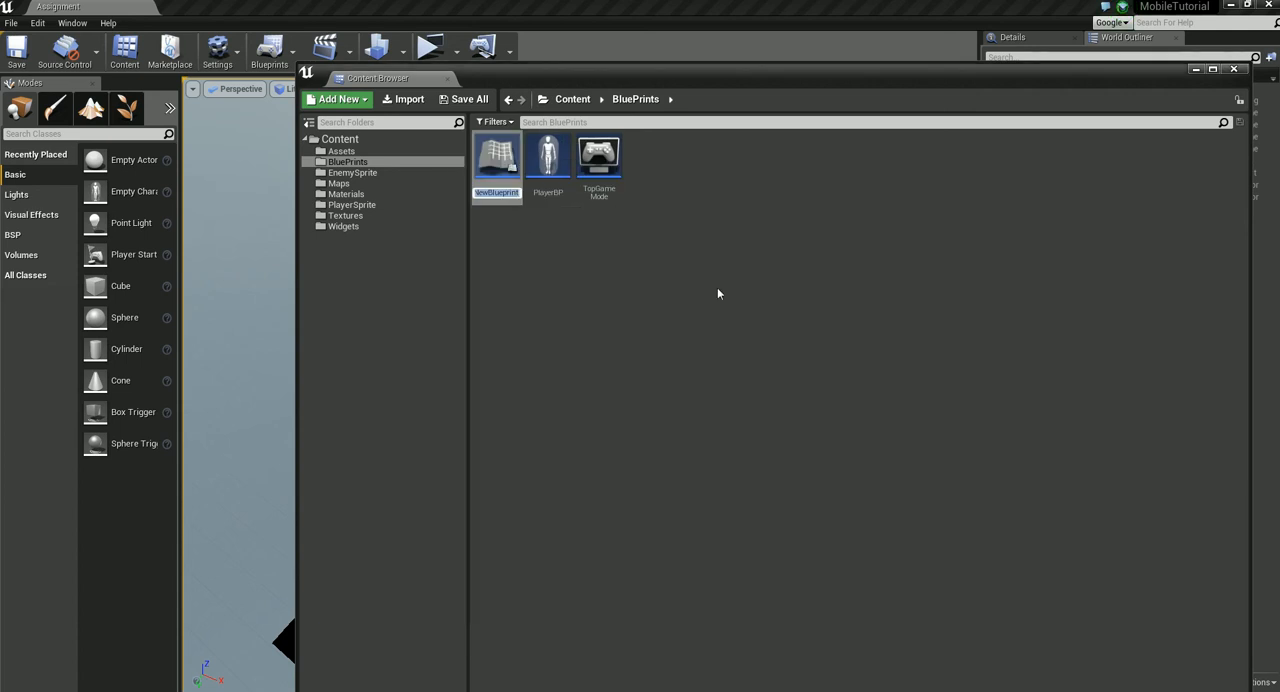
{"action": "type", "text": "Projectile"}
{"action": "key", "text": "Return"}
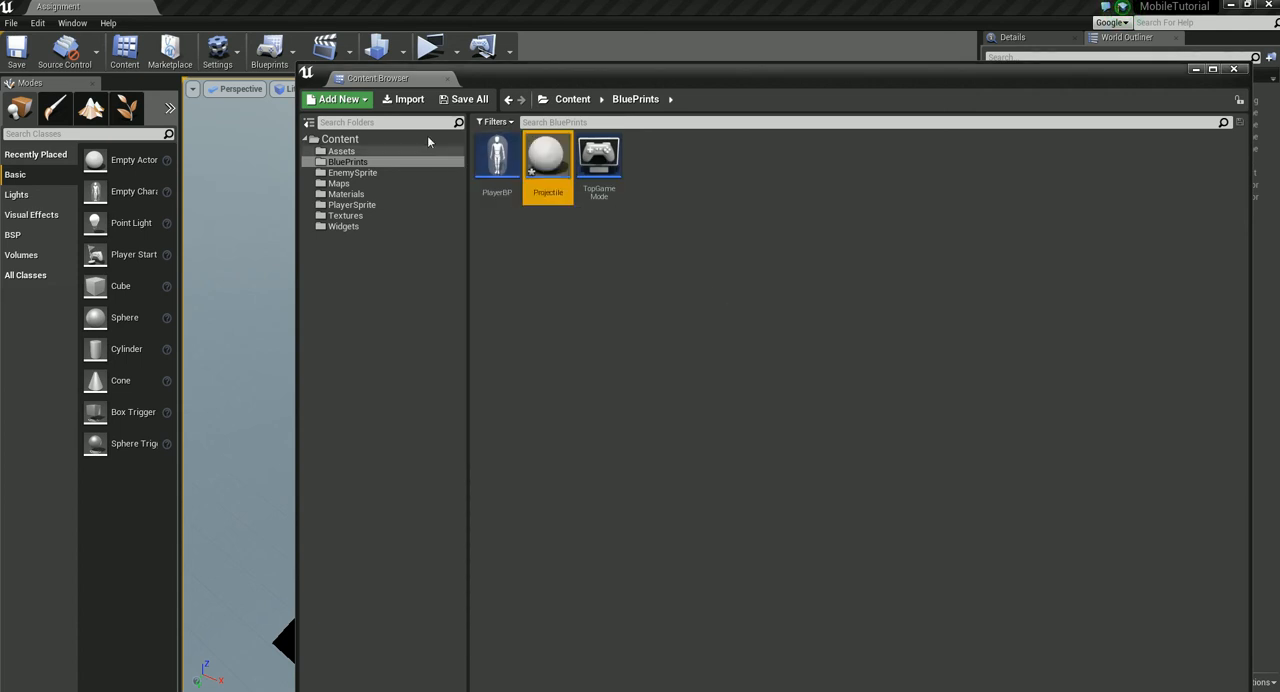
{"action": "left_click", "coordinate": [469, 99]}
{"action": "left_click", "coordinate": [768, 500]}
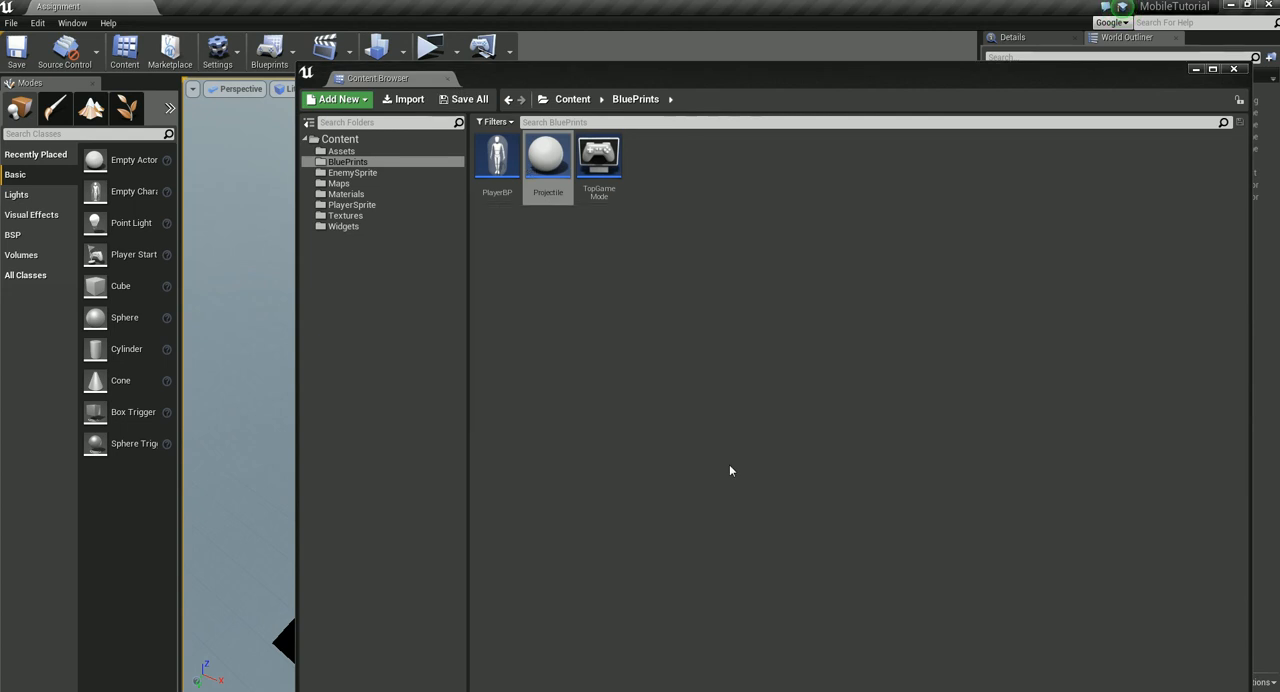
- Add a StaticMesh component to the Projectile blueprint
{"action": "double_click", "coordinate": [545, 161]}
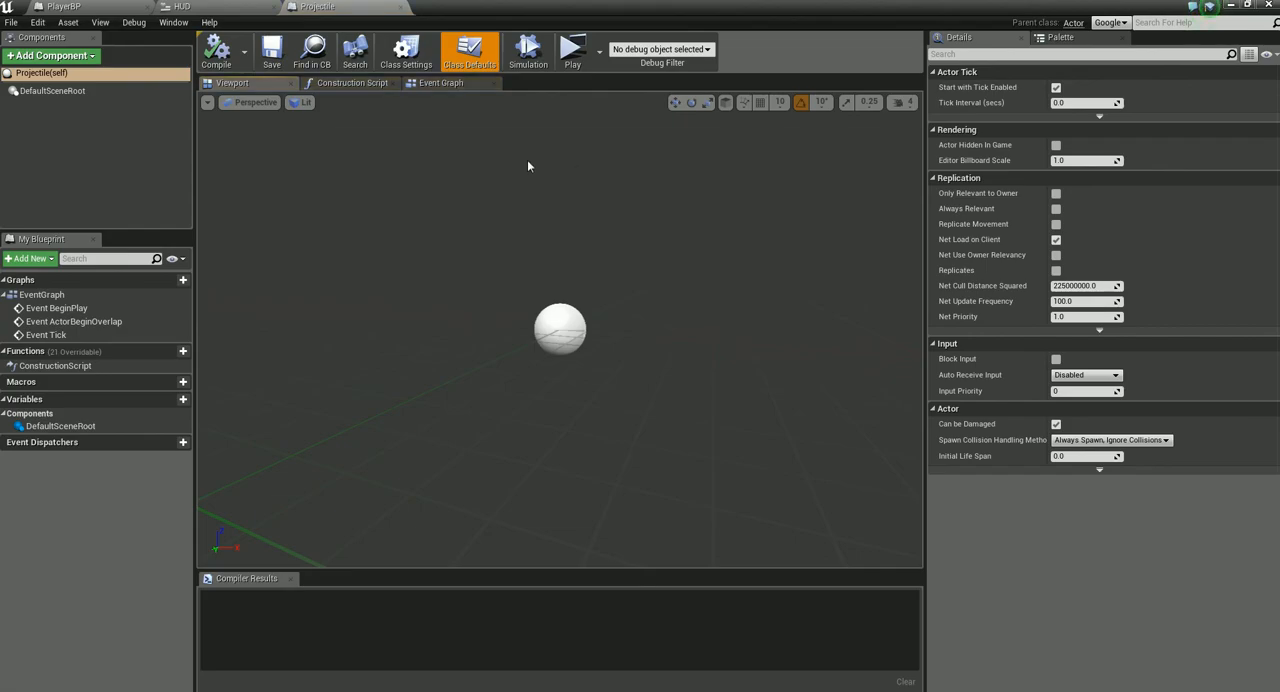
{"action": "left_click", "coordinate": [49, 55]}
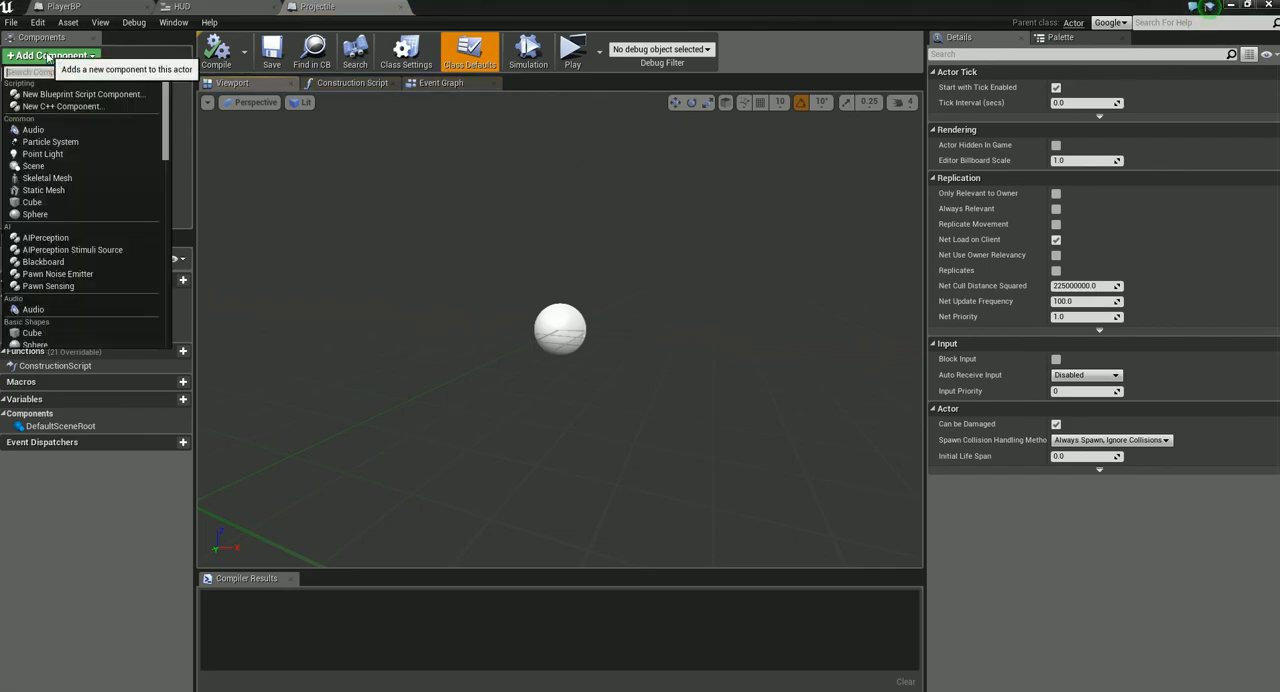
{"action": "type", "text": "static"}
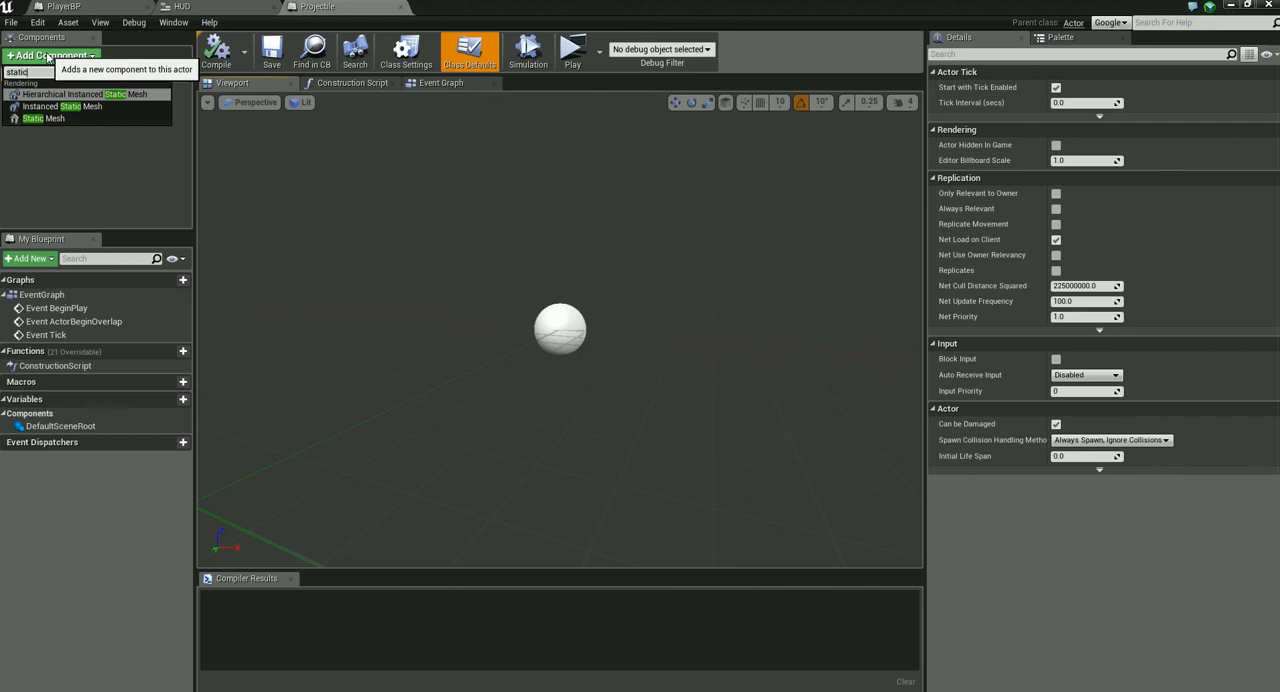
{"action": "key", "text": "Down"}
{"action": "key", "text": "Down"}
{"action": "key", "text": "Return"}
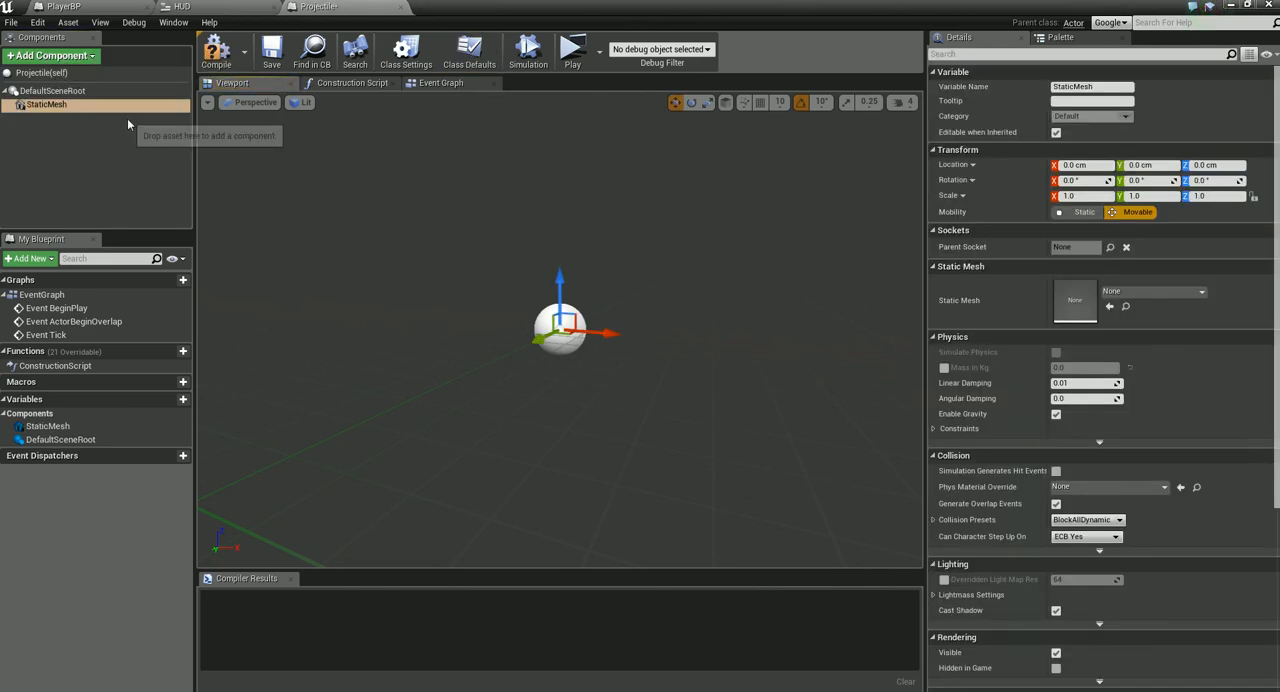
- Assign the plane mesh to the StaticMesh component and inspect it
{"action": "left_click", "coordinate": [1153, 291]}
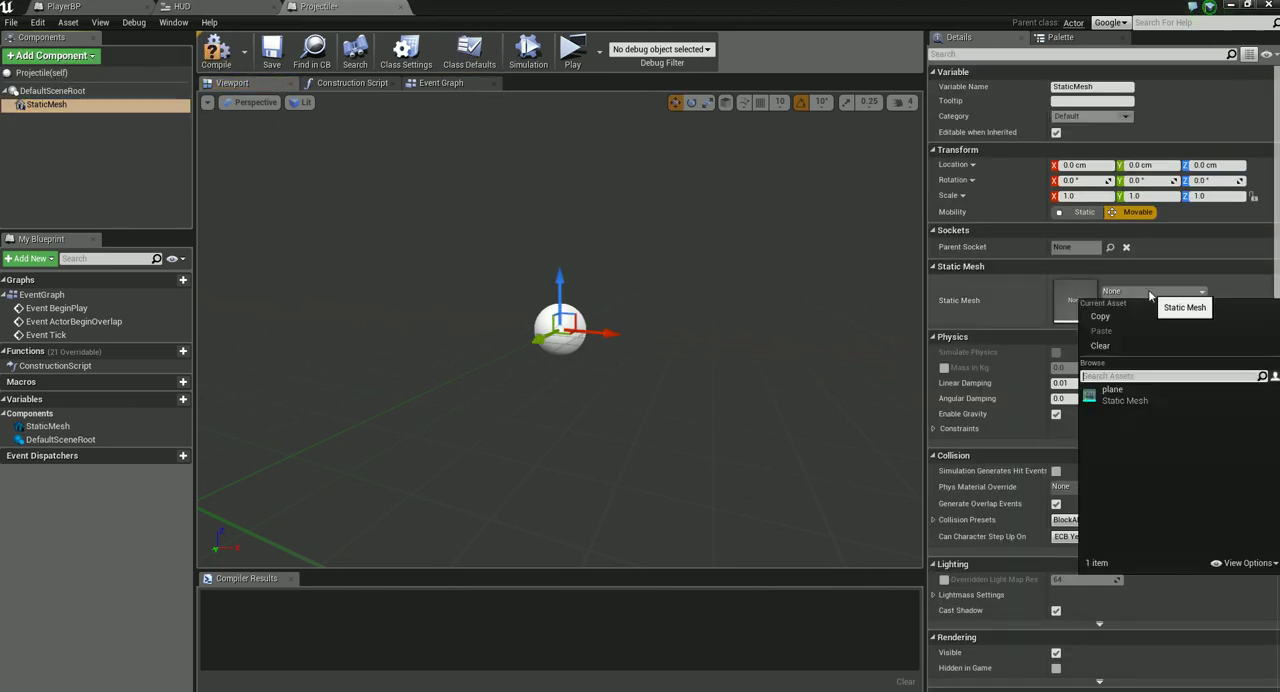
{"action": "left_click", "coordinate": [1124, 394]}
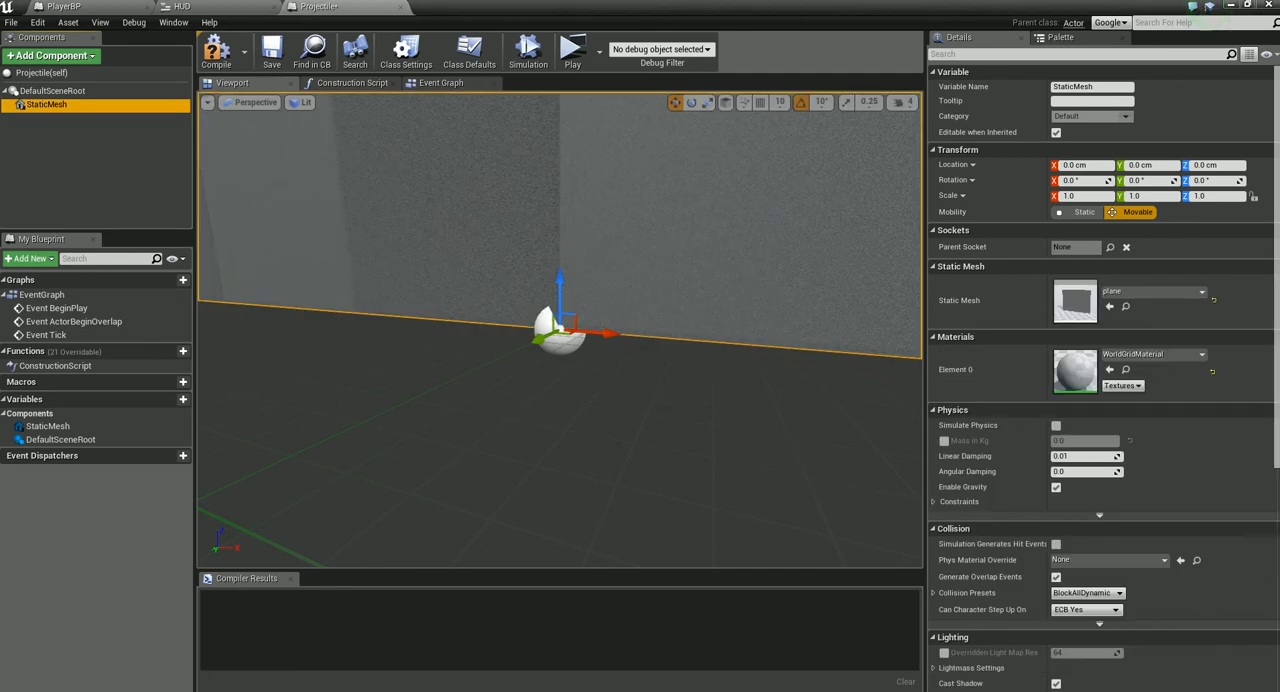
{"action": "right_click_drag", "start_coordinate": [560, 320], "coordinate": [500, 420]}
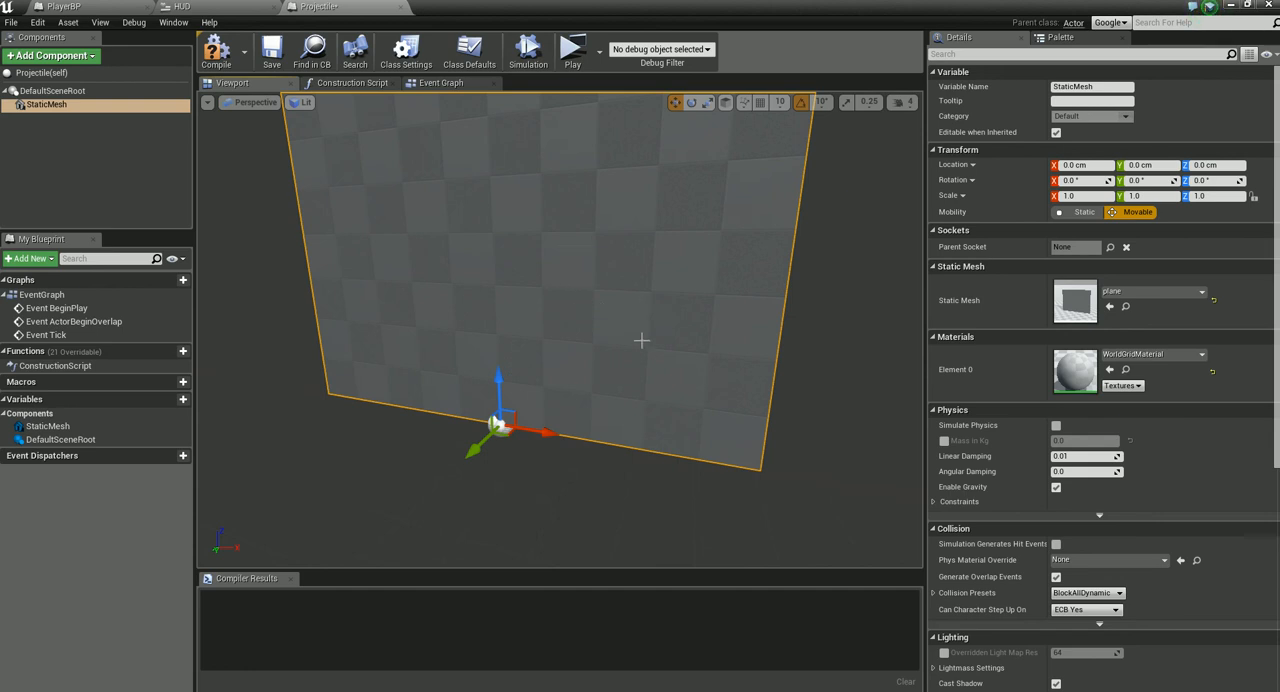
{"action": "right_click_drag", "start_coordinate": [641, 341], "coordinate": [597, 212]}
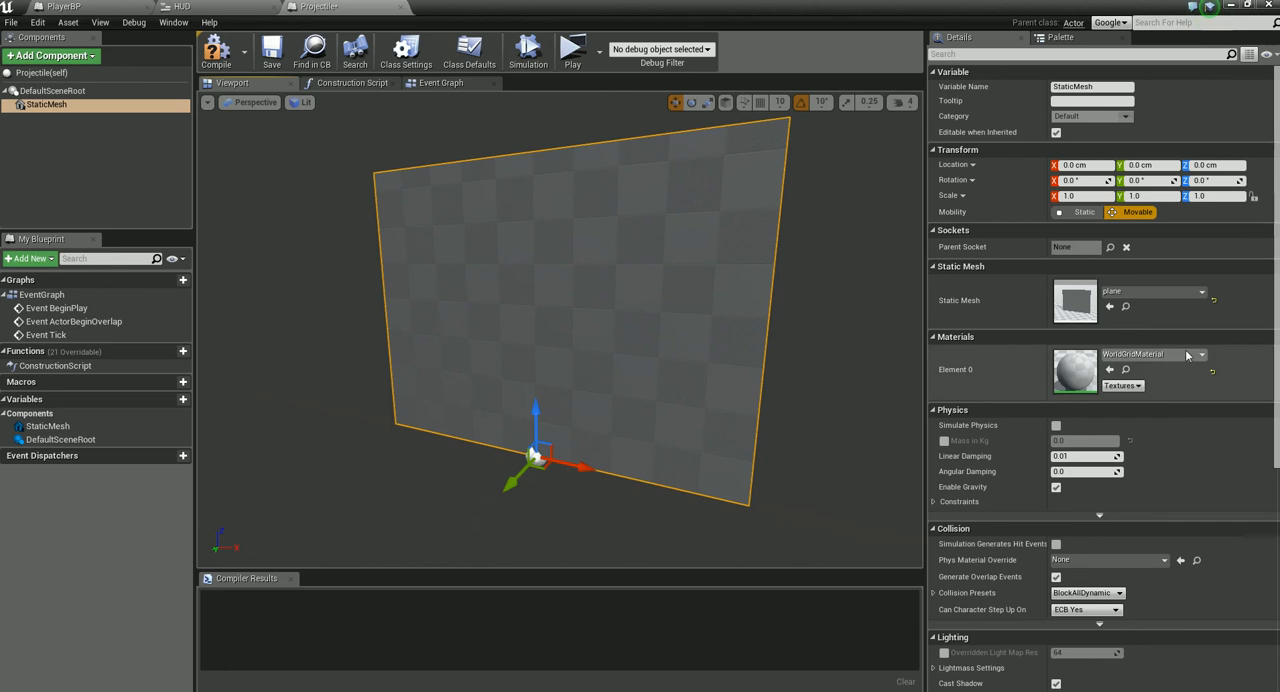
- Apply the red Projectile_MAT material to the plane mesh and disable Enable Gravity
{"action": "left_click", "coordinate": [1152, 354]}
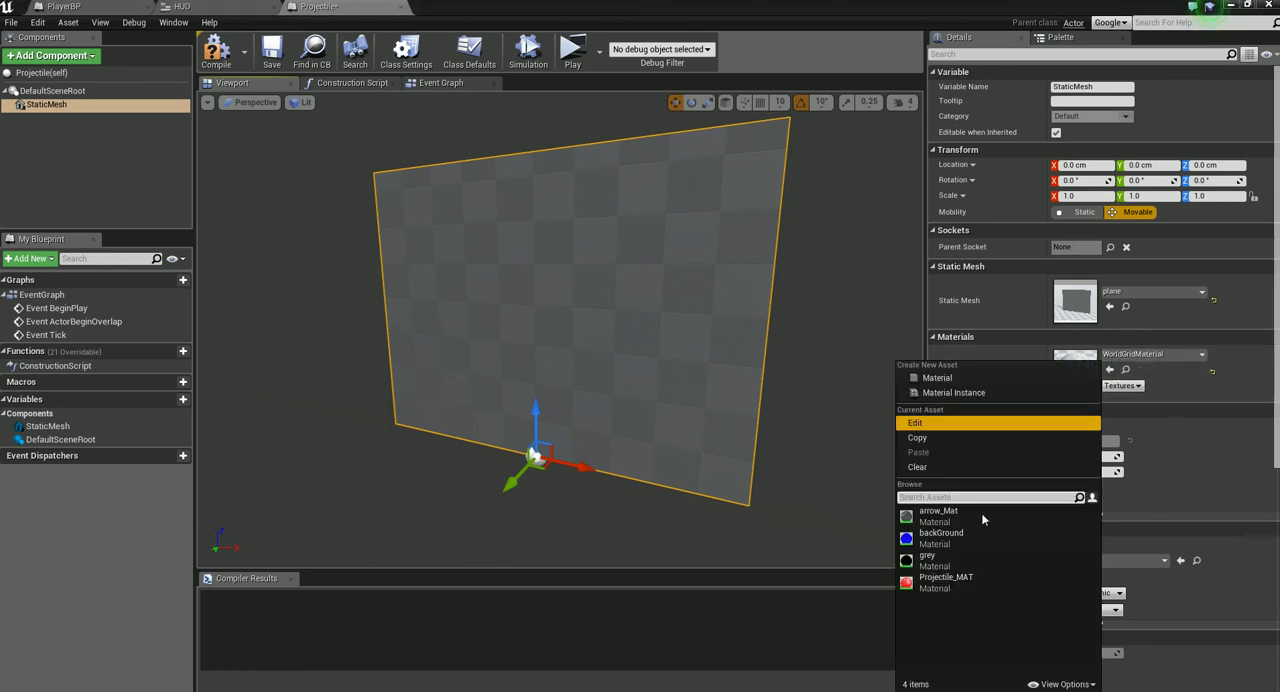
{"action": "left_click", "coordinate": [946, 580]}
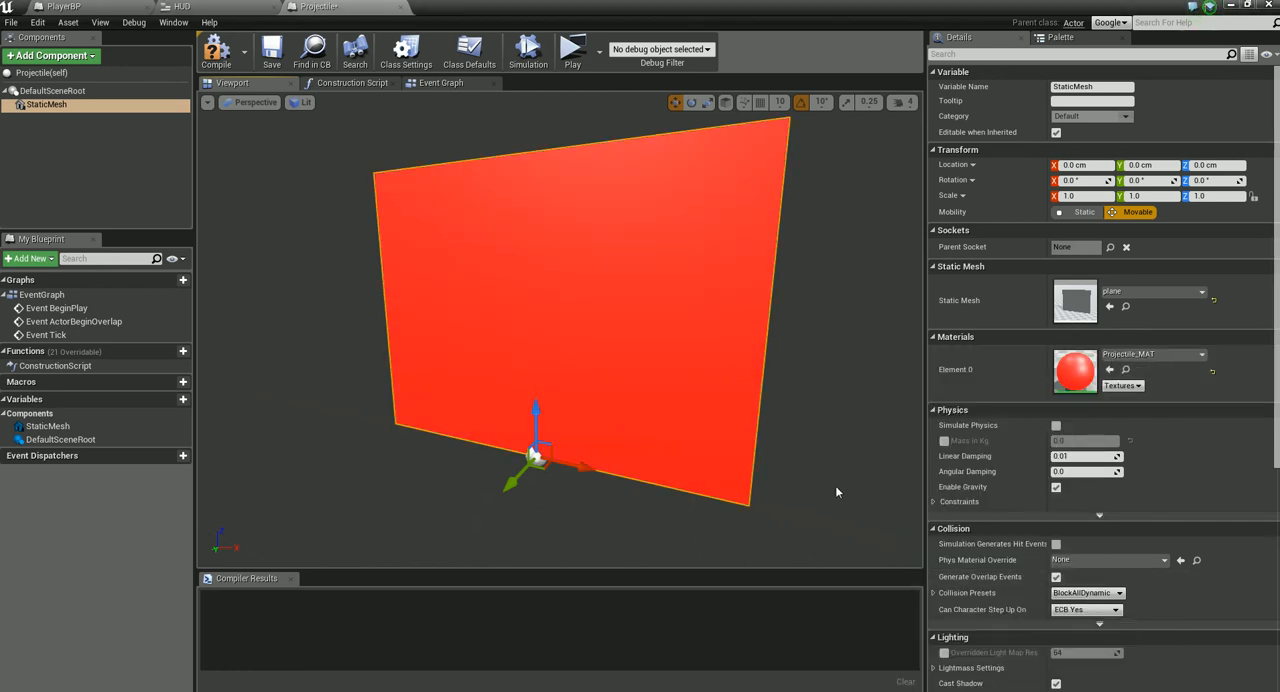
{"action": "left_click", "coordinate": [1056, 487]}
- Rotate the plane to -90 degrees about X and 90 degrees about Z so it stands on its side
{"action": "key", "text": "space"}
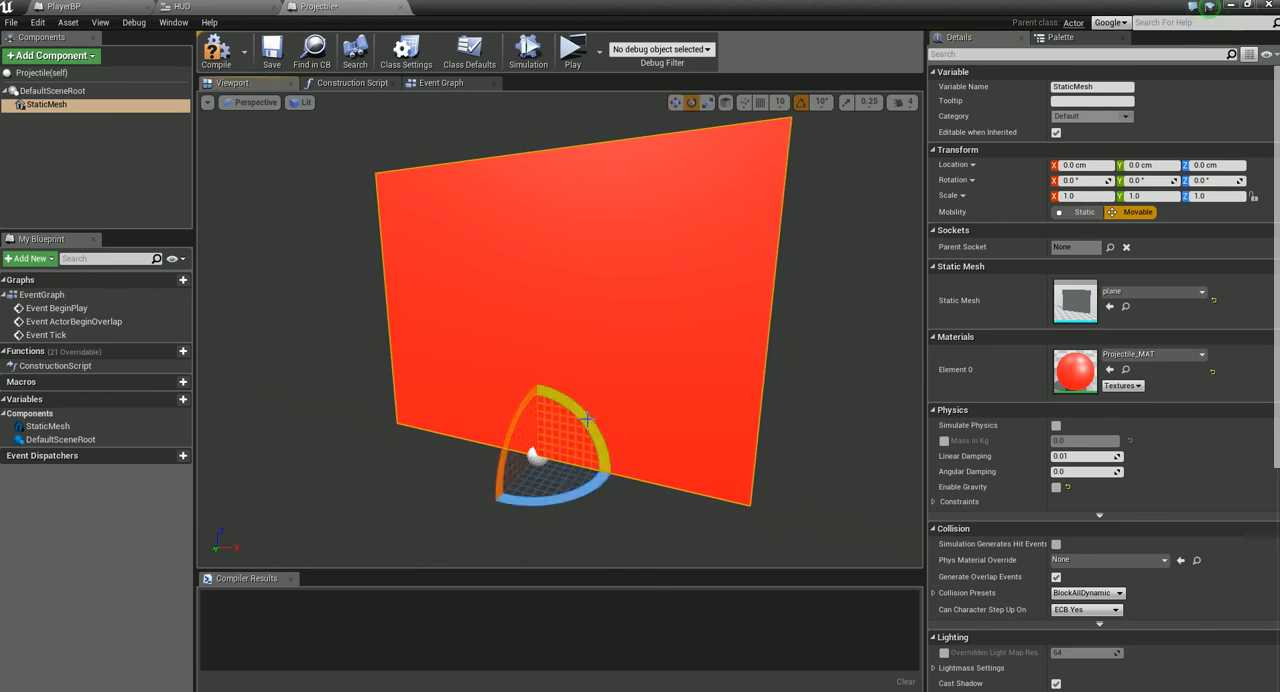
{"action": "left_click_drag", "start_coordinate": [587, 420], "coordinate": [540, 458]}
{"action": "mouse_move", "coordinate": [540, 458]}
{"action": "right_mouse_down"}
{"action": "mouse_move", "coordinate": [520, 360]}
{"action": "mouse_move", "coordinate": [490, 380]}
{"action": "right_mouse_up"}
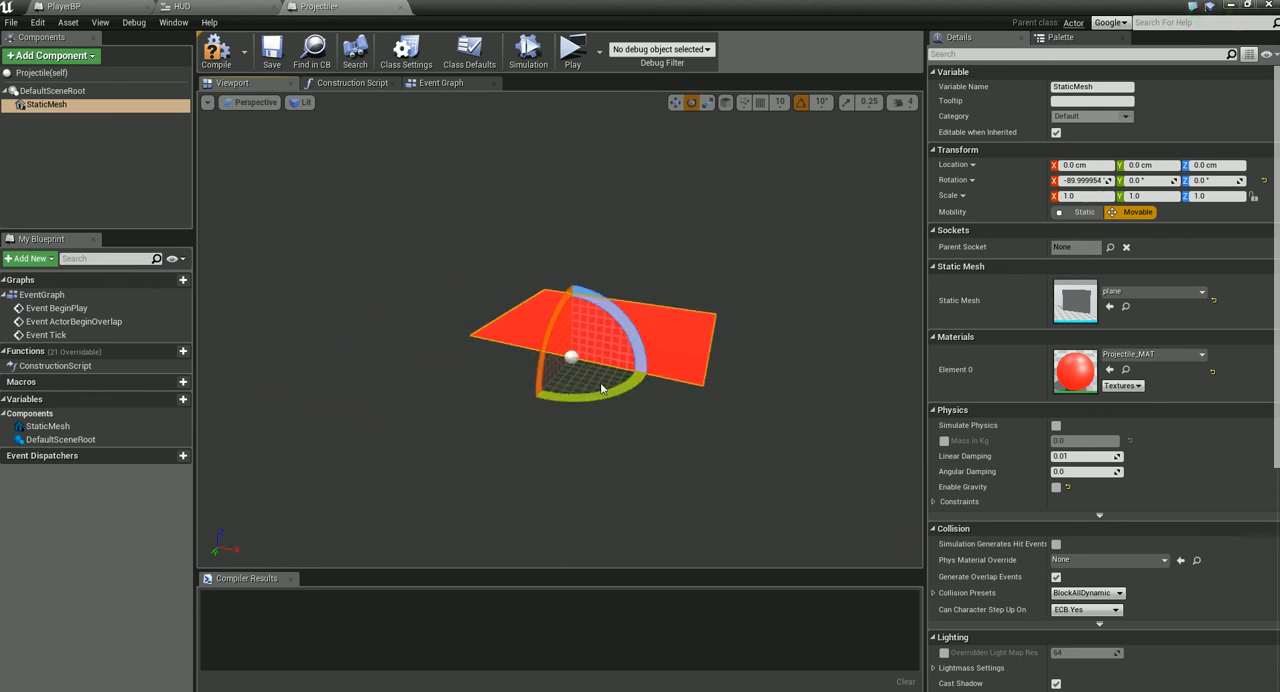
{"action": "left_click_drag", "start_coordinate": [602, 388], "coordinate": [652, 375]}
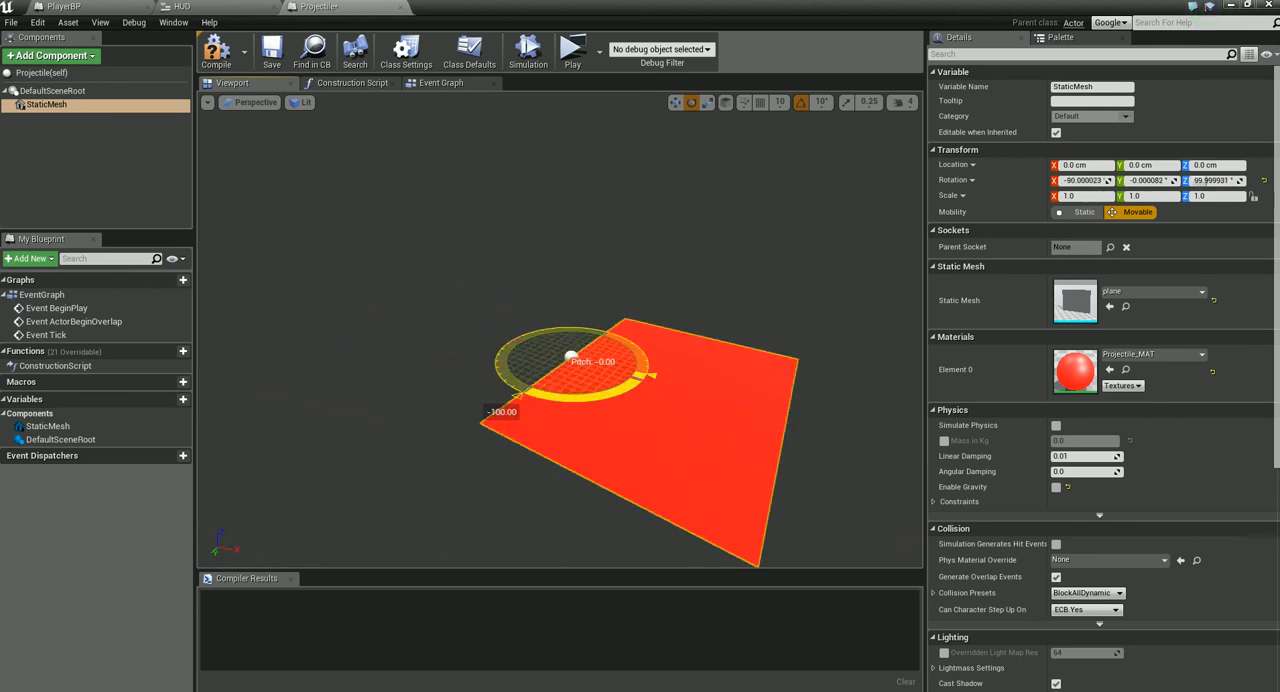
{"action": "left_click_drag", "start_coordinate": [571, 356], "coordinate": [580, 356]}
{"action": "mouse_move", "coordinate": [560, 350]}
{"action": "right_mouse_down"}
{"action": "mouse_move", "coordinate": [758, 396]}
{"action": "mouse_move", "coordinate": [611, 471]}
{"action": "right_mouse_up"}
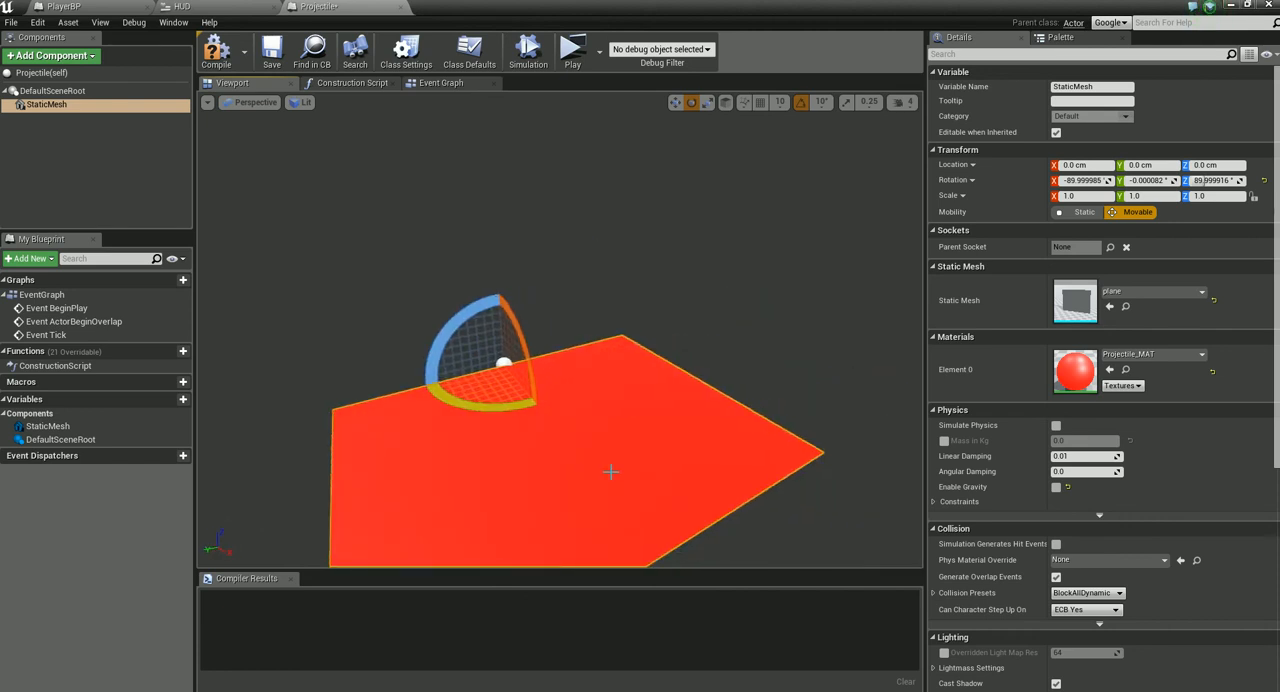
- Scale the plane down along X and Z into a narrow strip
{"action": "key", "text": "r"}
{"action": "right_click_drag", "start_coordinate": [309, 470], "coordinate": [600, 400]}
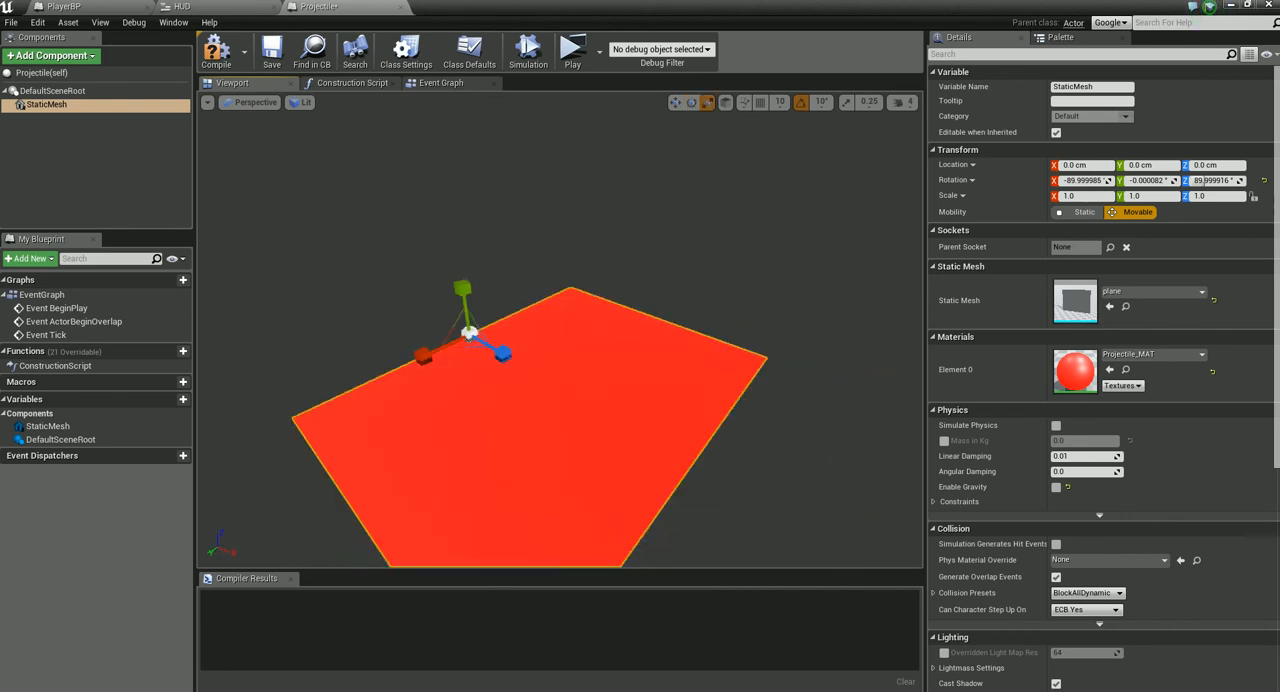
{"action": "right_click_drag", "start_coordinate": [400, 450], "coordinate": [500, 350]}
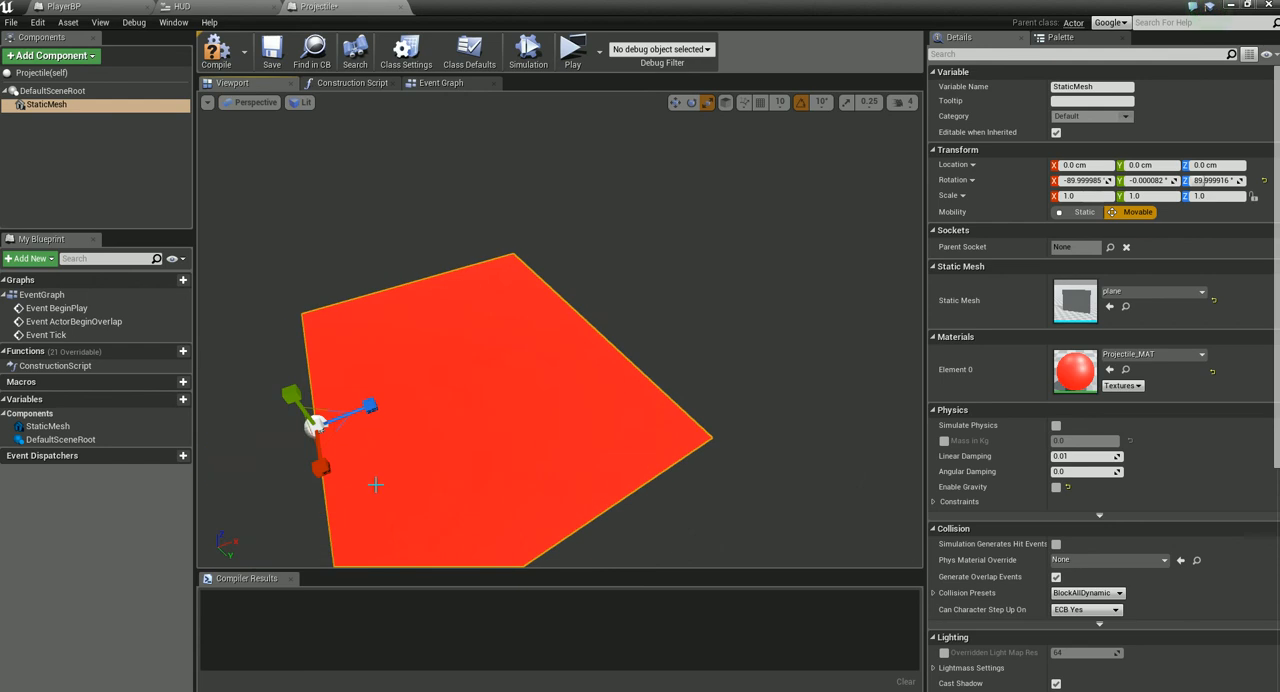
{"action": "left_click_drag", "start_coordinate": [322, 468], "coordinate": [318, 466]}
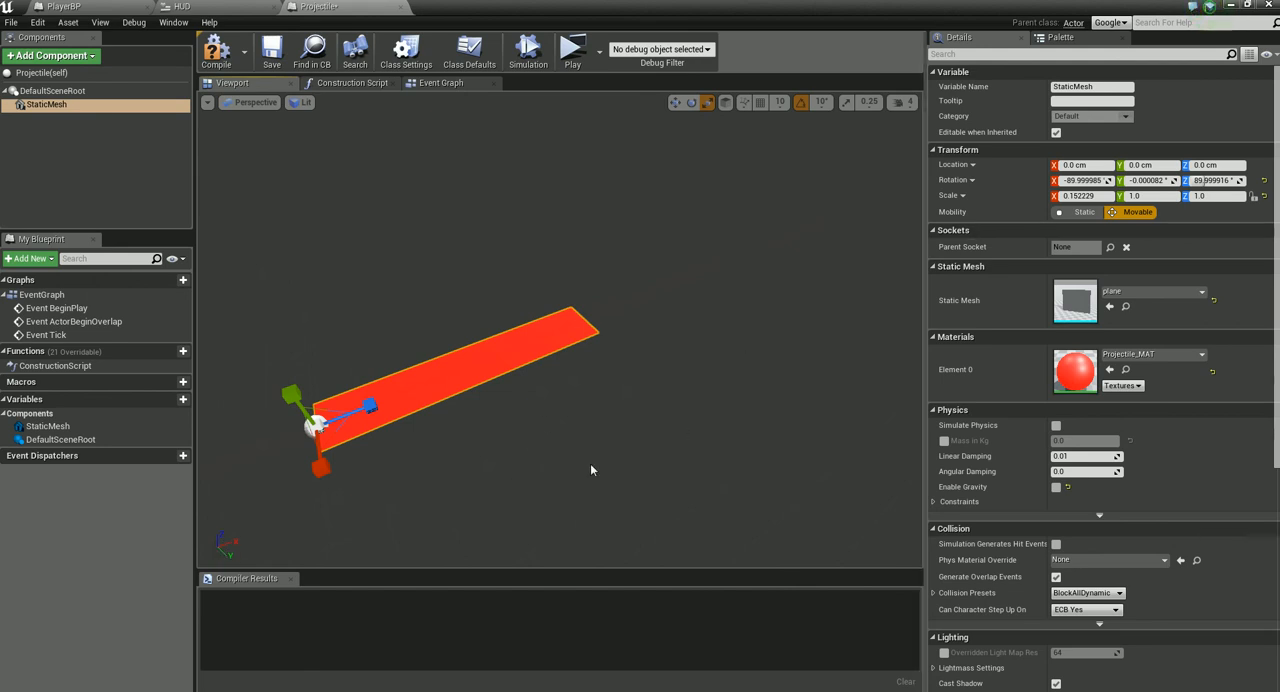
{"action": "left_click_drag", "start_coordinate": [318, 466], "coordinate": [318, 472]}
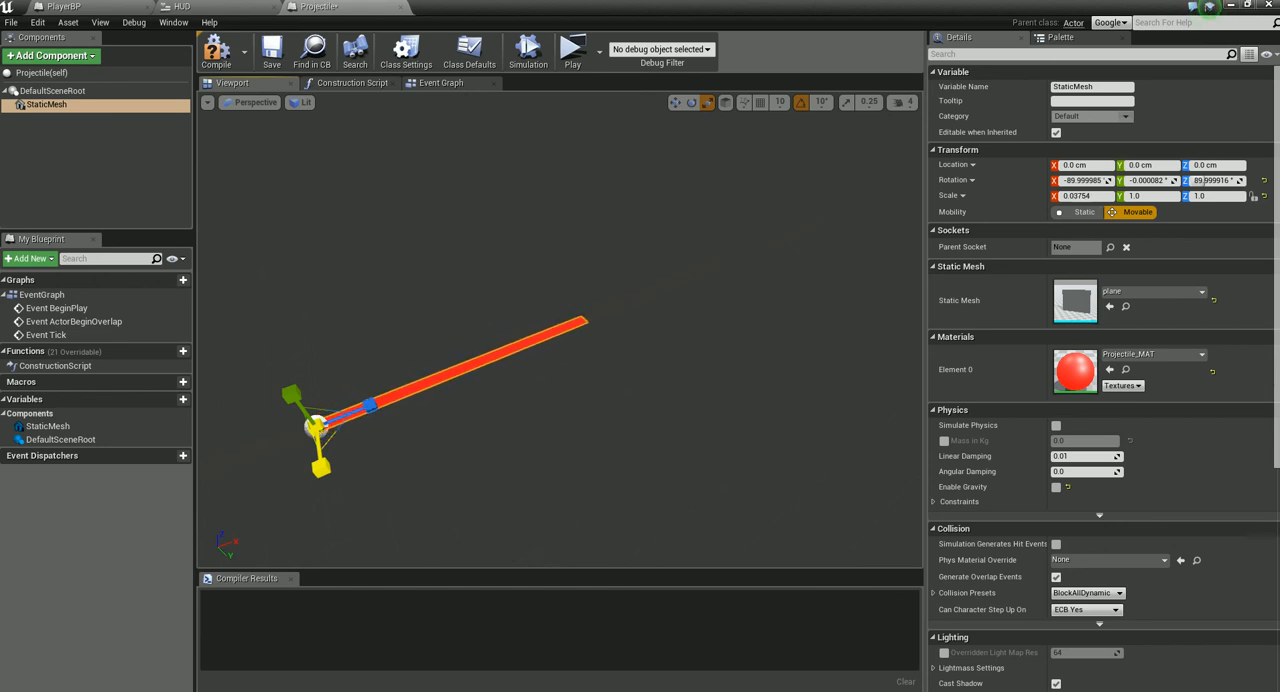
{"action": "left_click_drag", "start_coordinate": [370, 406], "coordinate": [375, 405]}
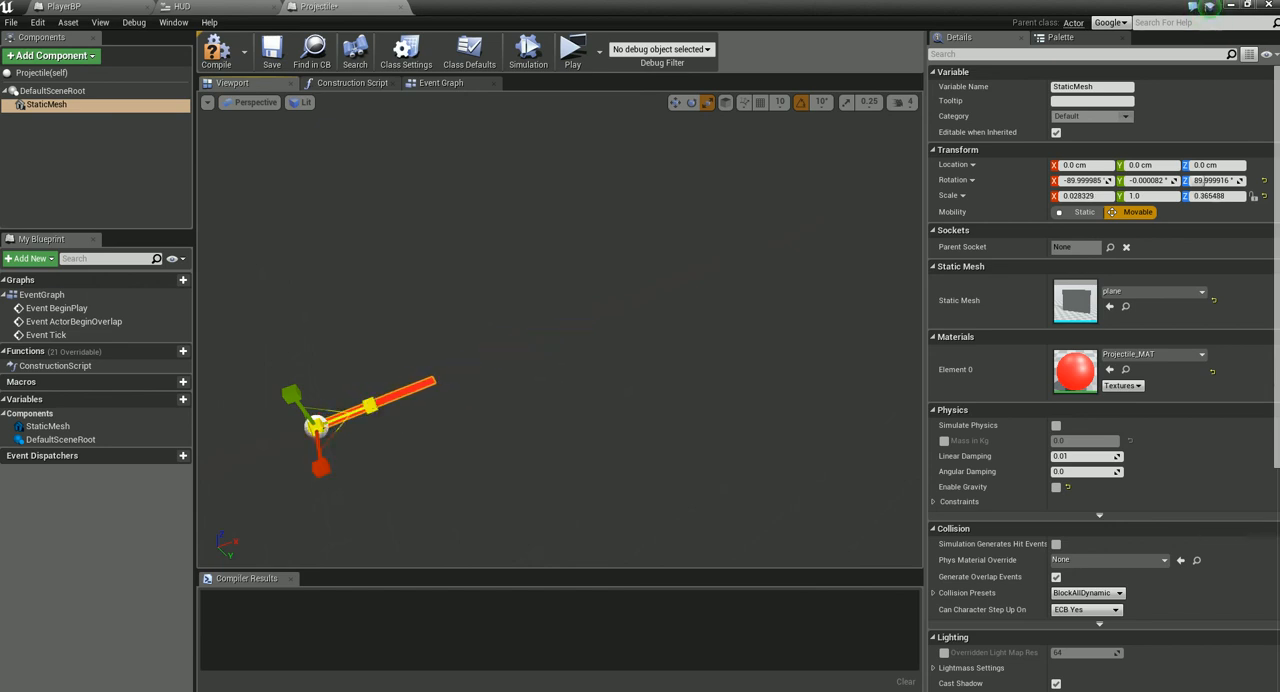
{"action": "scroll", "coordinate": [522, 407], "scroll_direction": "up", "scroll_amount": 3}
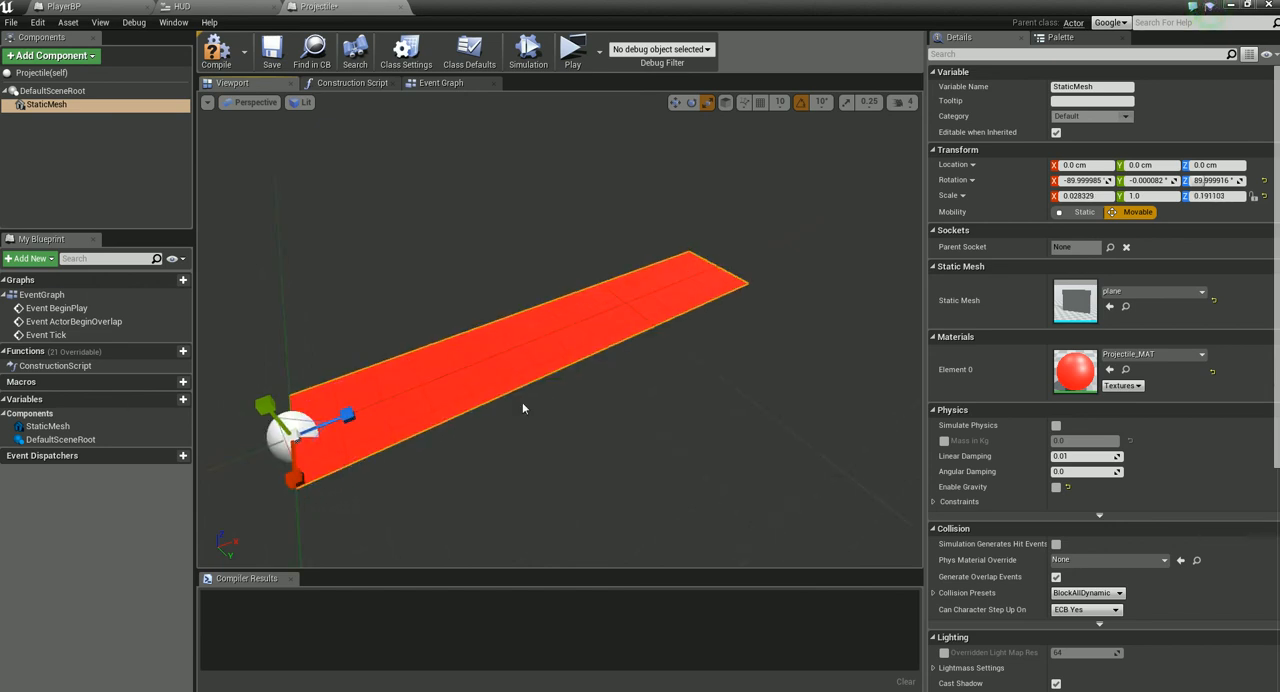
- Thin and shorten the plane further into a laser-like red strip
{"action": "right_click_drag", "start_coordinate": [560, 400], "coordinate": [600, 380]}
{"action": "left_click_drag", "start_coordinate": [306, 366], "coordinate": [303, 358]}
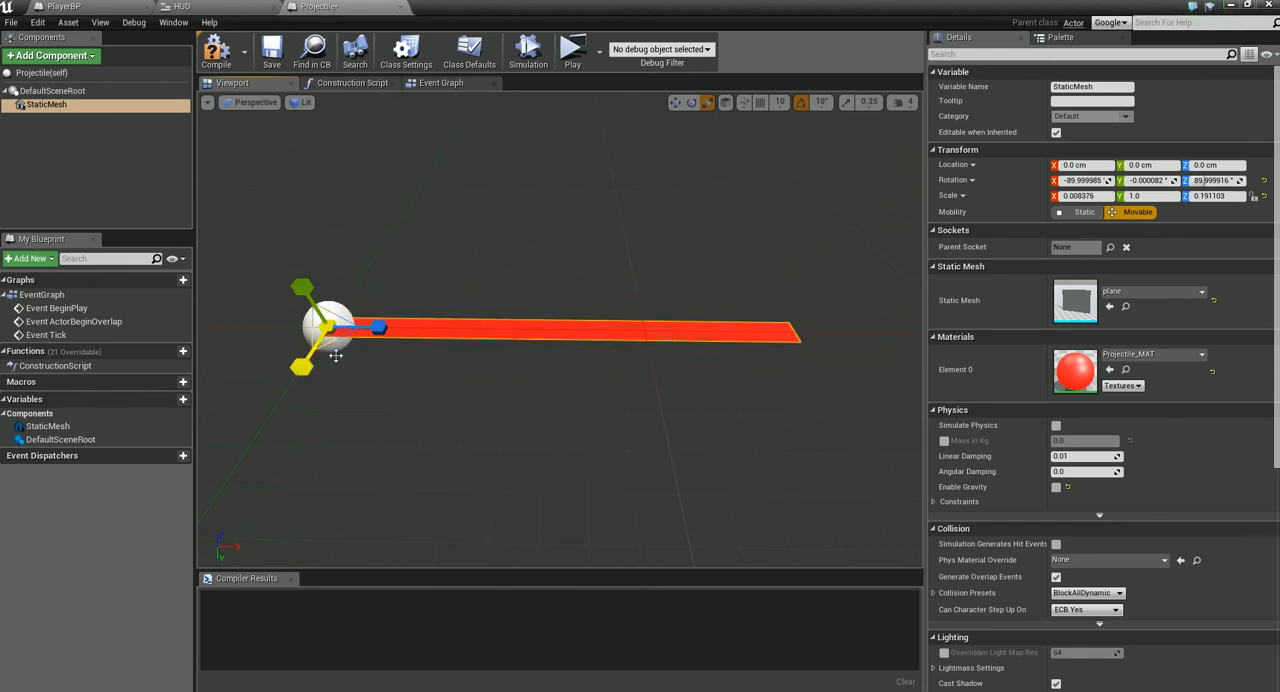
{"action": "mouse_move", "coordinate": [378, 327]}
{"action": "left_mouse_down"}
{"action": "mouse_move", "coordinate": [368, 330]}
{"action": "mouse_move", "coordinate": [410, 326]}
{"action": "left_mouse_up"}
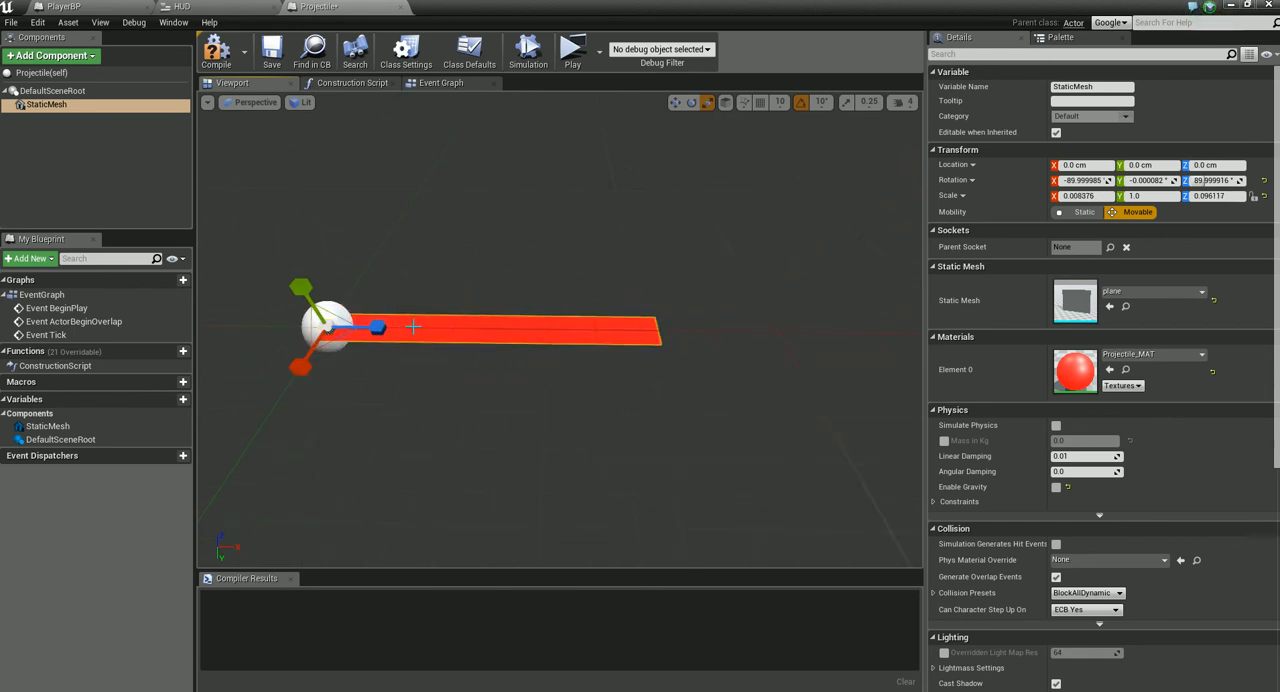
{"action": "mouse_move", "coordinate": [420, 450]}
{"action": "right_mouse_down"}
{"action": "mouse_move", "coordinate": [520, 400]}
{"action": "mouse_move", "coordinate": [420, 300]}
{"action": "right_mouse_up"}
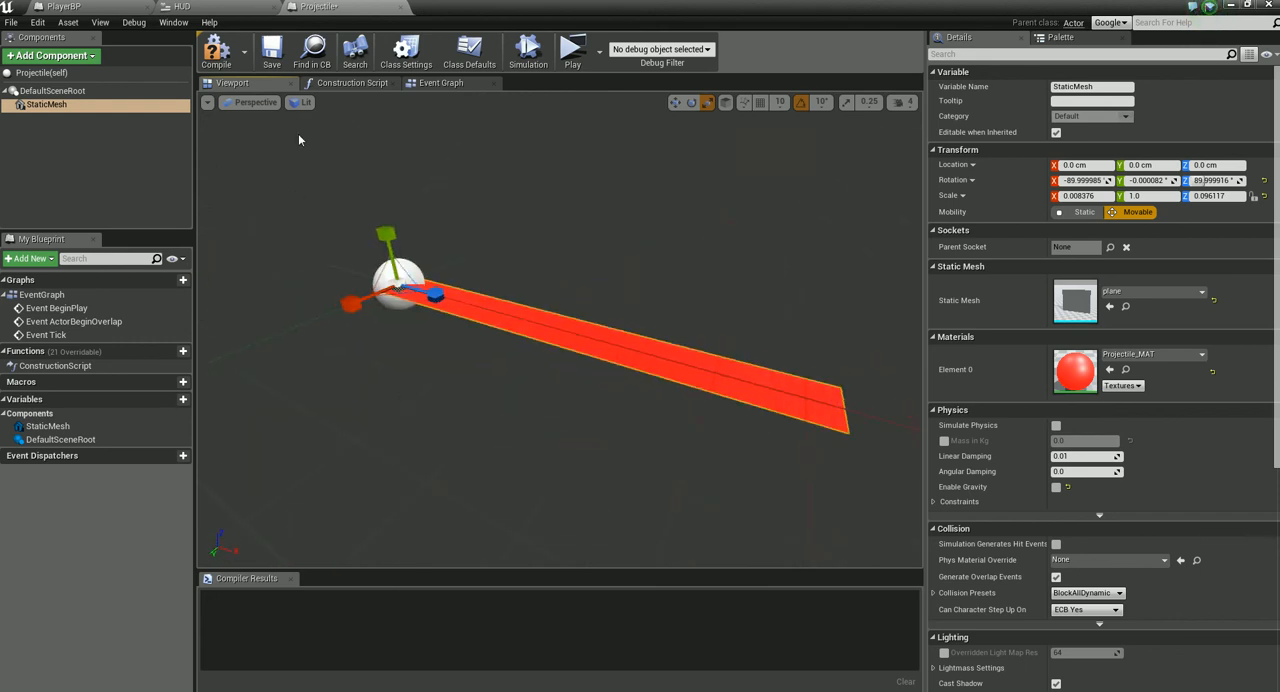
- Compile the Projectile blueprint and add a Box collision component named Box
{"action": "left_click", "coordinate": [216, 52]}
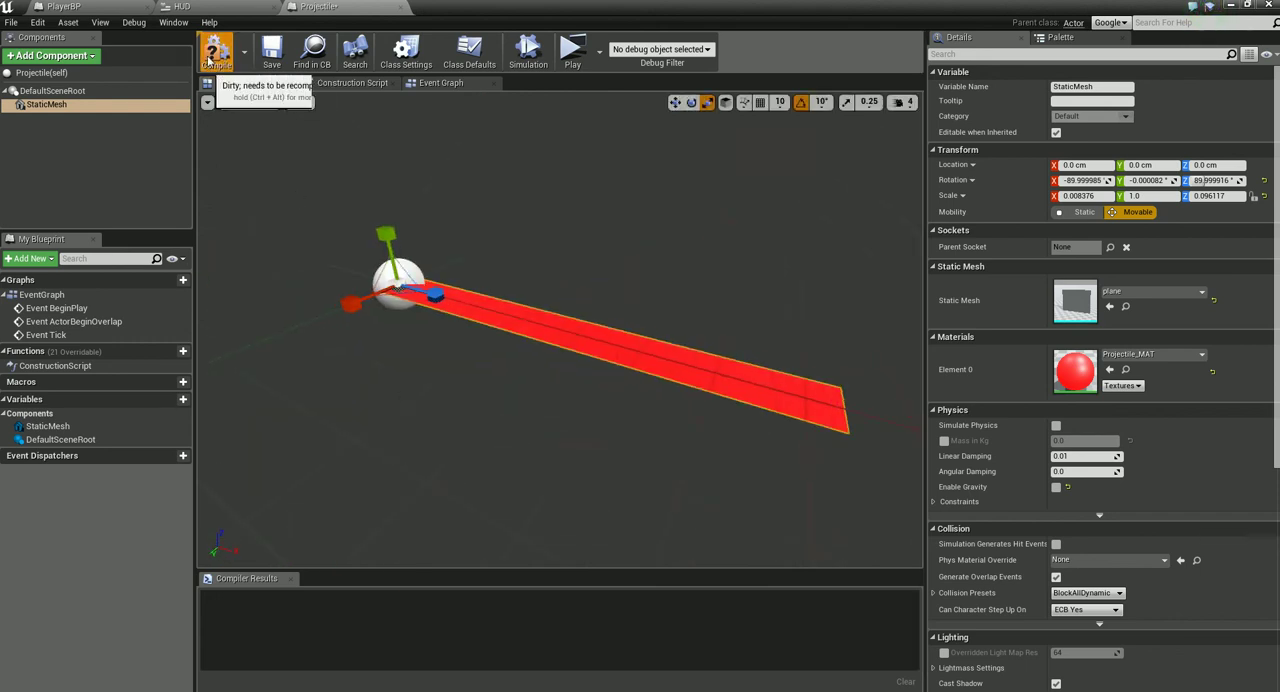
{"action": "left_click", "coordinate": [85, 55]}
{"action": "type", "text": "box co"}
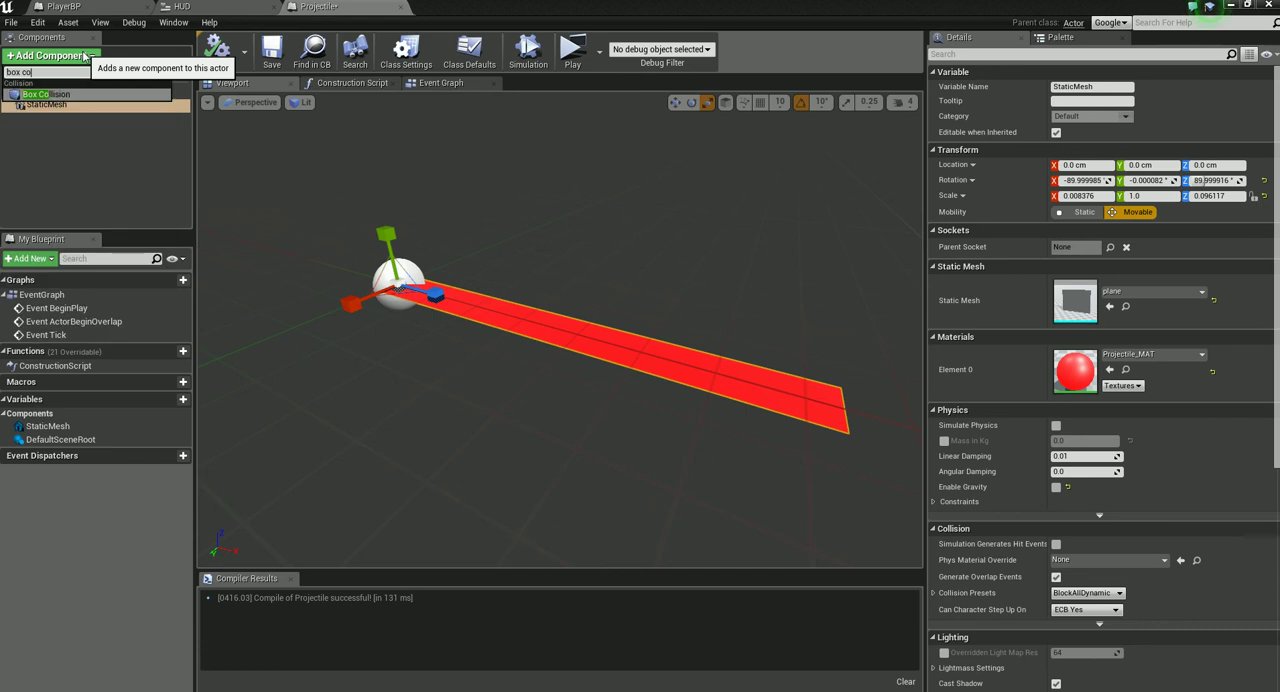
{"action": "key", "text": "Return"}
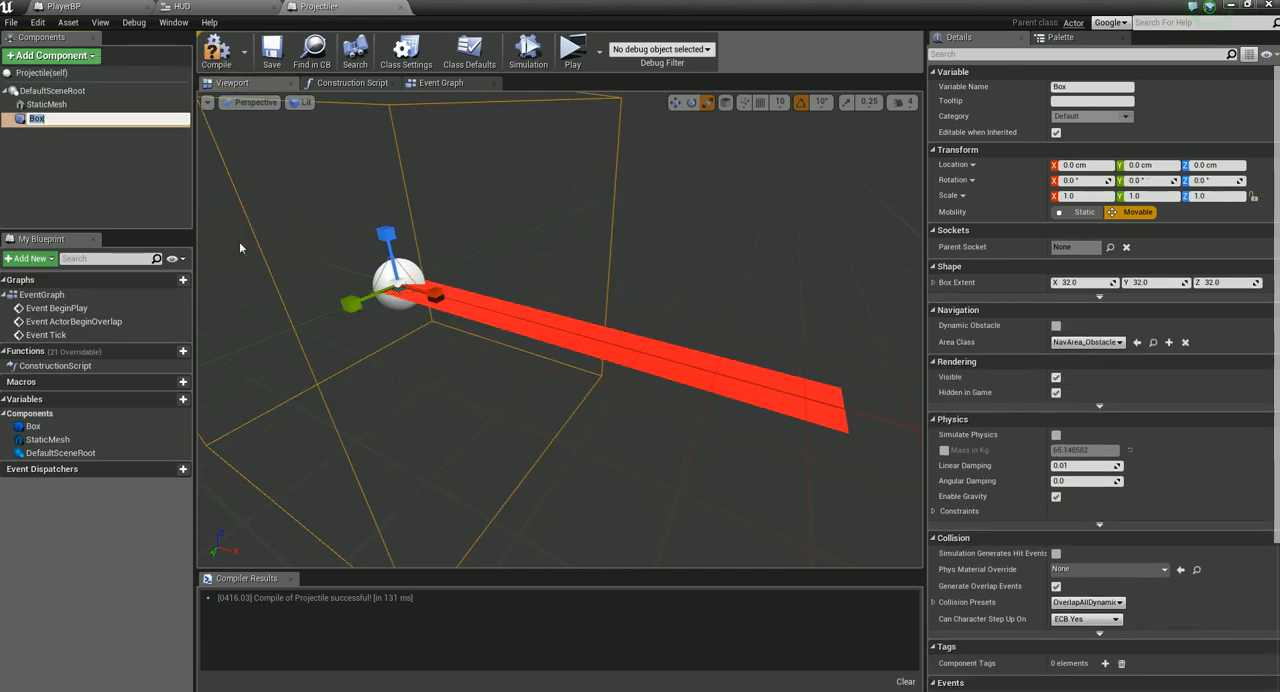
{"action": "key", "text": "Return"}
- Stretch the Box collision along X and shrink it along Y and Z around the strip
{"action": "left_click_drag", "start_coordinate": [421, 372], "coordinate": [336, 427]}
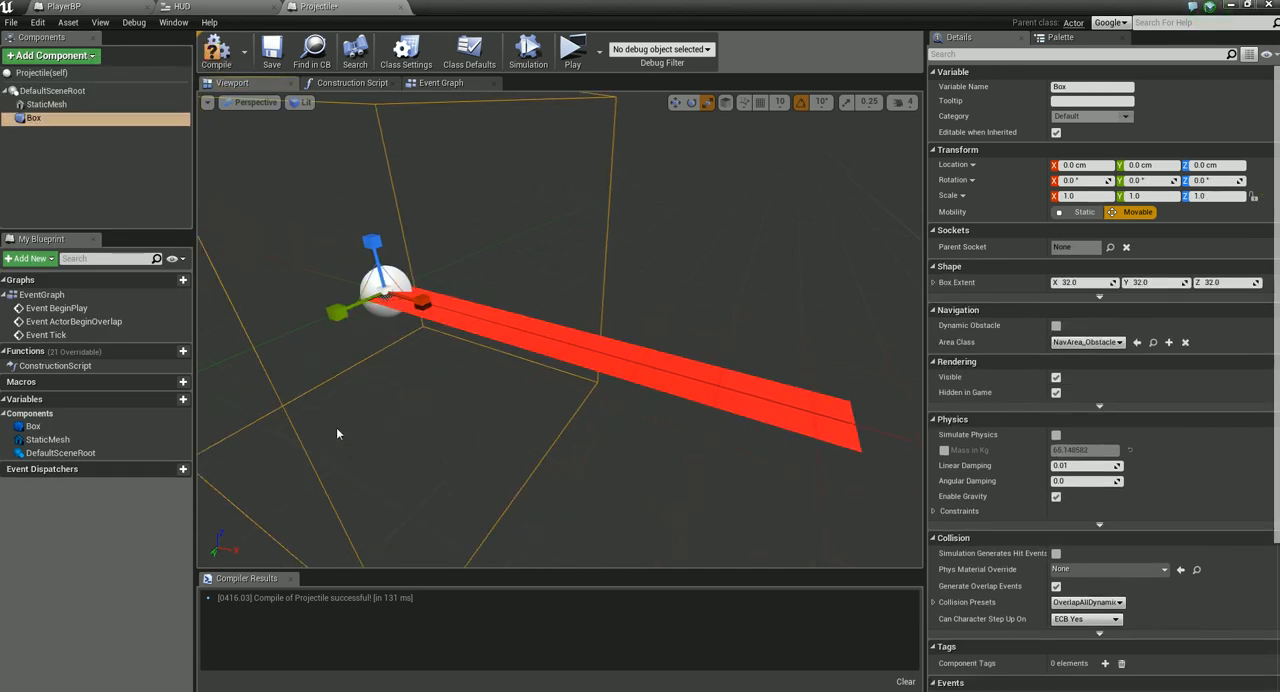
{"action": "scroll", "coordinate": [357, 415], "scroll_direction": "up", "scroll_amount": 8}
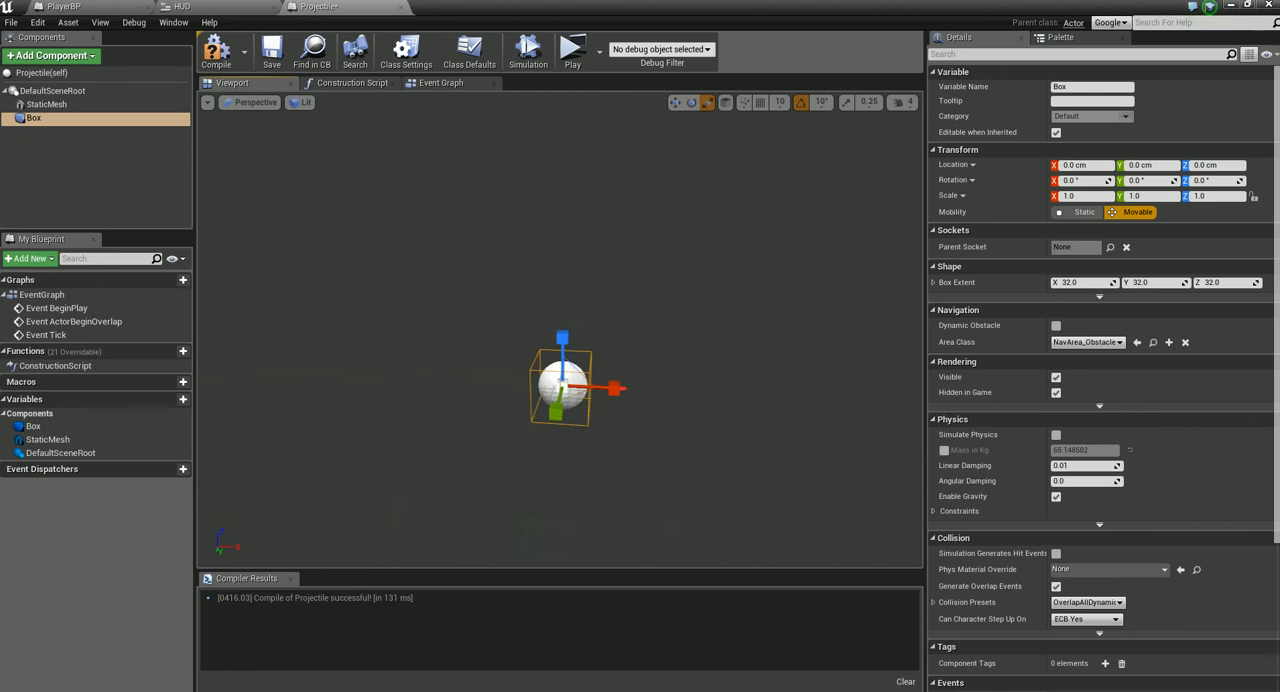
{"action": "scroll", "coordinate": [420, 372], "scroll_direction": "down", "scroll_amount": 10}
{"action": "scroll", "coordinate": [420, 372], "scroll_direction": "up", "scroll_amount": 2}
{"action": "left_click_drag", "start_coordinate": [420, 360], "coordinate": [374, 372]}
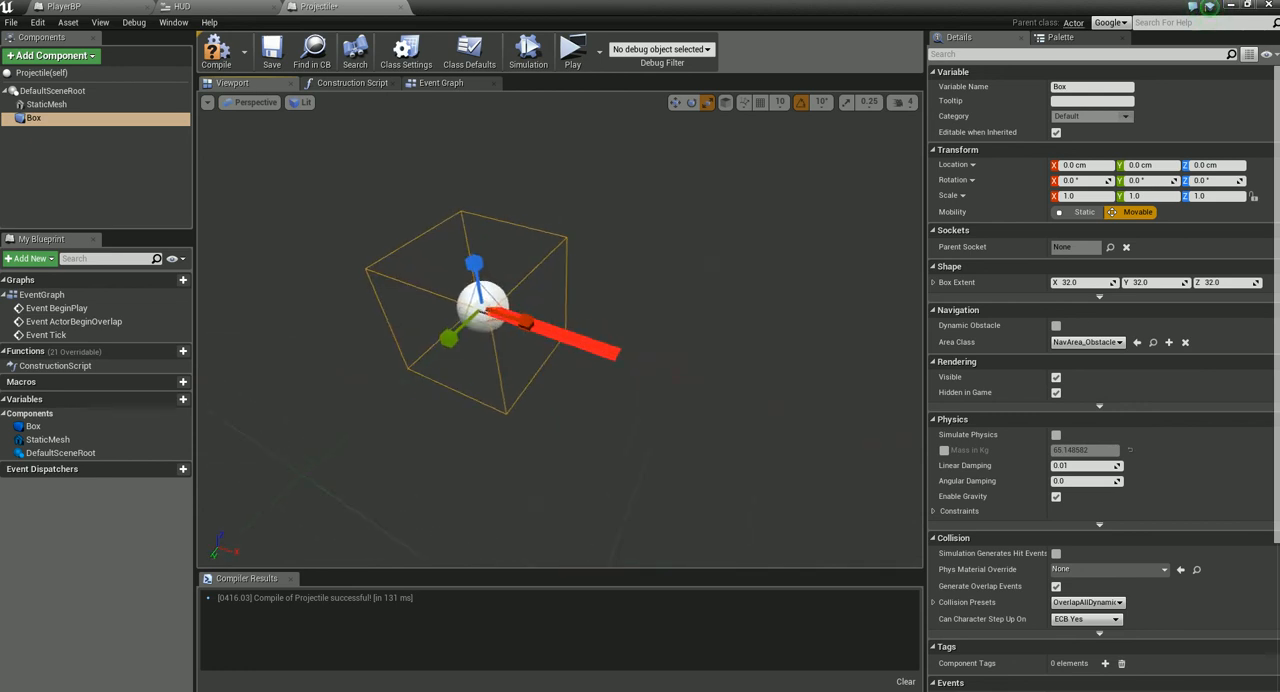
{"action": "left_click_drag", "start_coordinate": [515, 333], "coordinate": [560, 345]}
{"action": "key", "text": "w"}
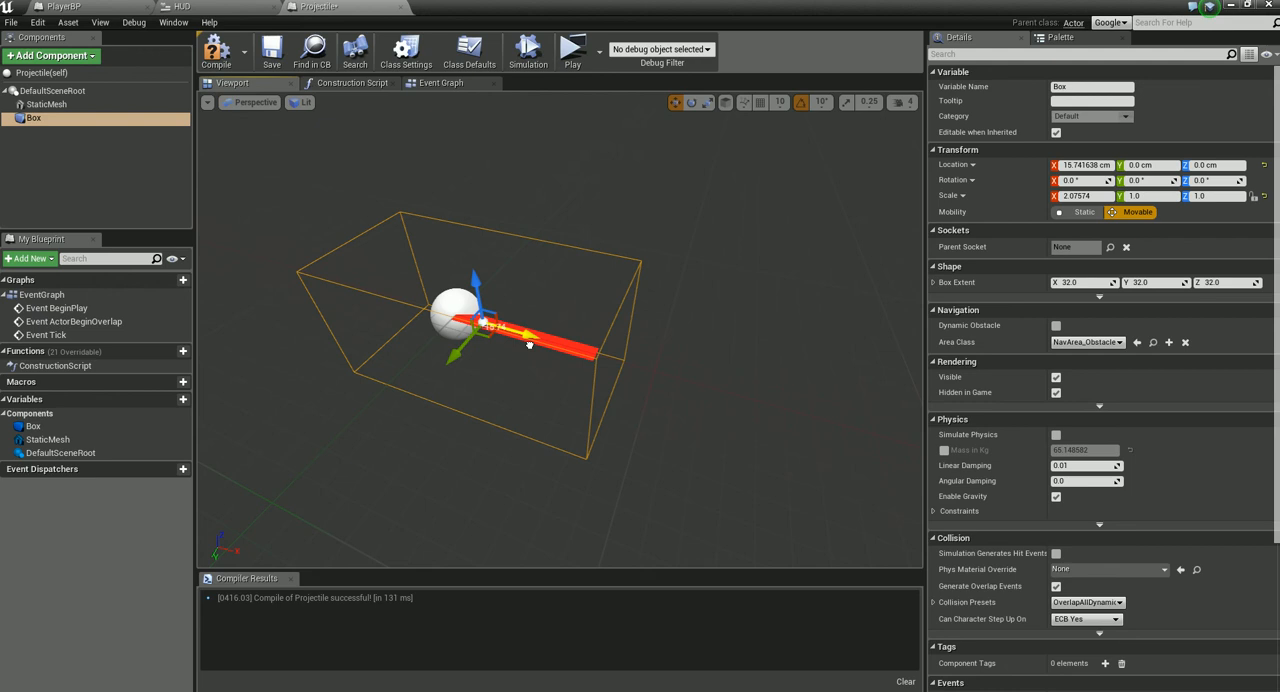
{"action": "scroll", "coordinate": [560, 350], "scroll_direction": "up", "scroll_amount": 1}
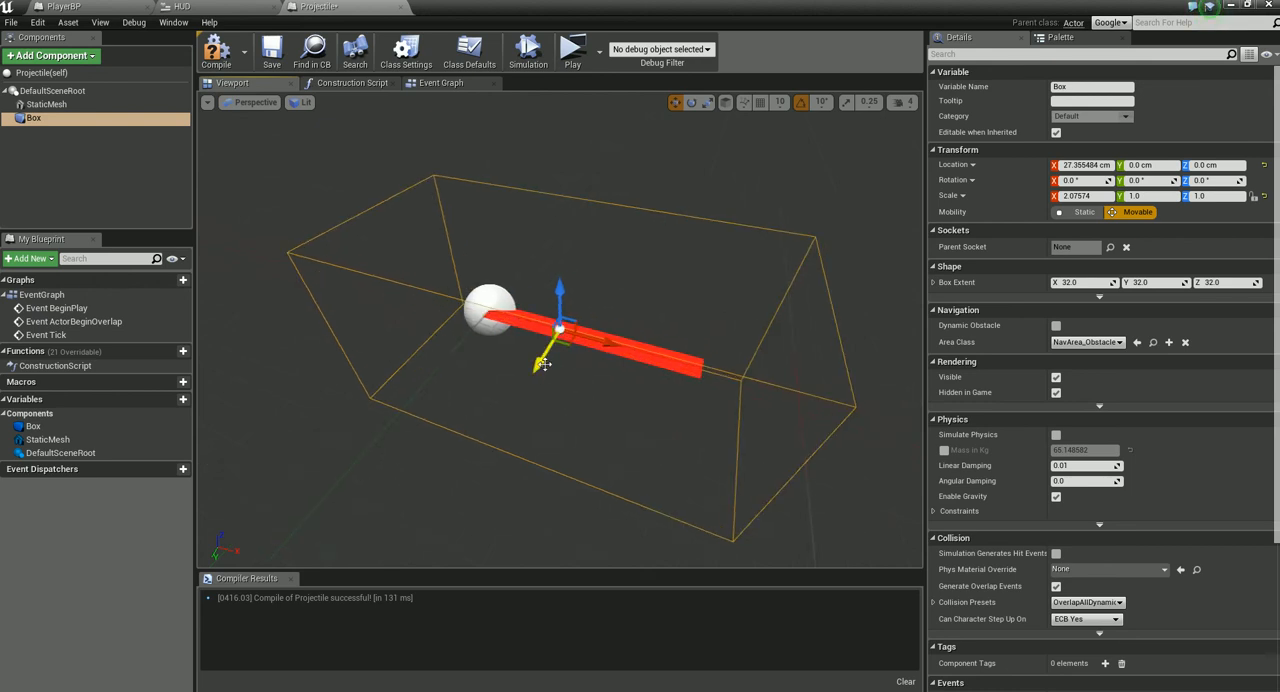
{"action": "key", "text": "r"}
{"action": "left_click_drag", "start_coordinate": [542, 364], "coordinate": [536, 368]}
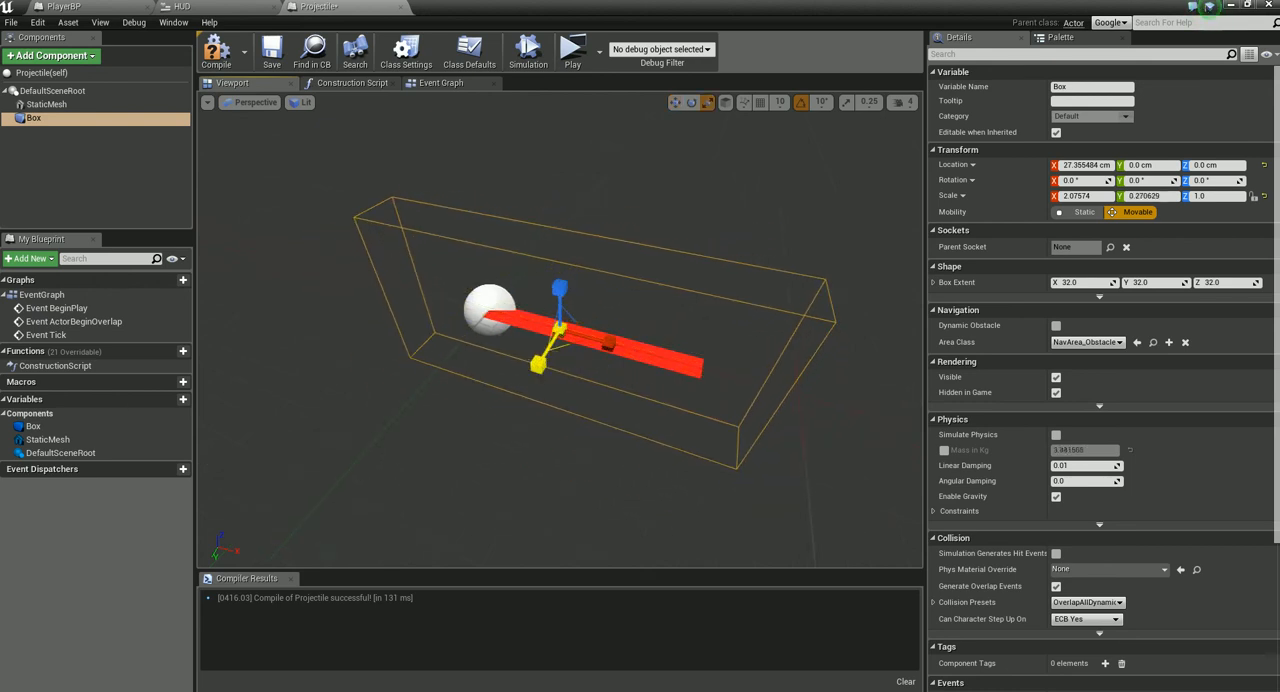
{"action": "left_click_drag", "start_coordinate": [560, 290], "coordinate": [560, 300]}
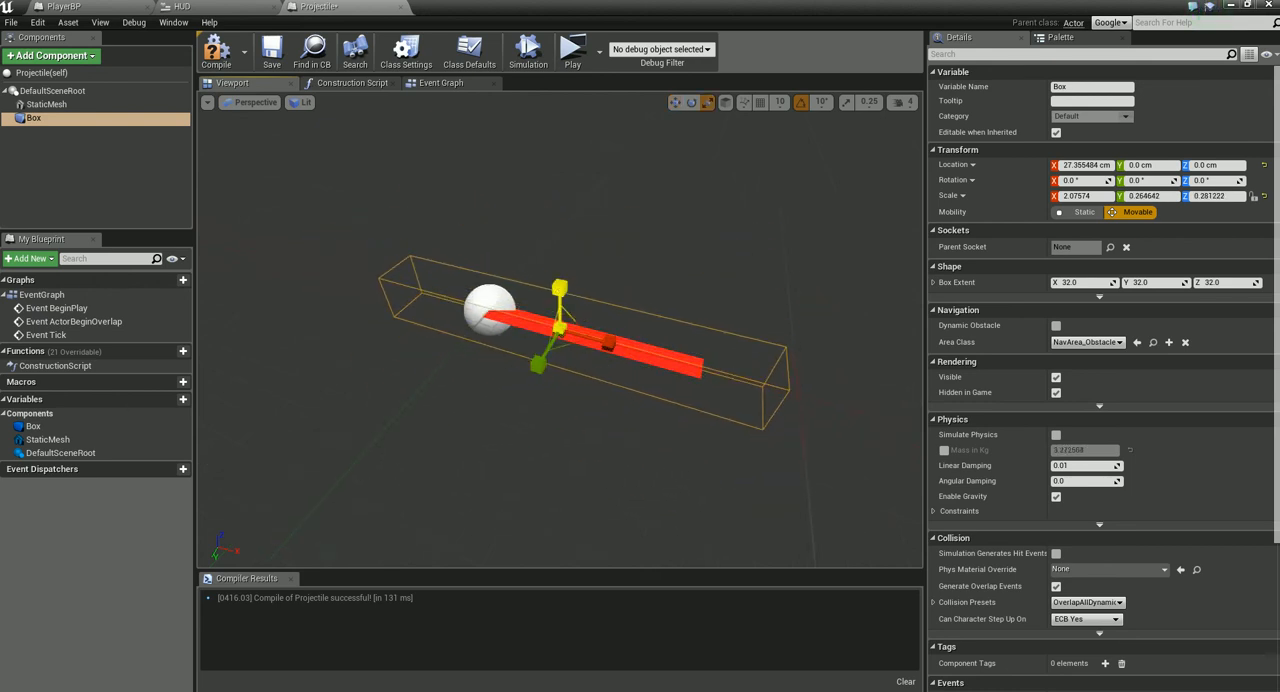
{"action": "left_click_drag", "start_coordinate": [606, 342], "coordinate": [660, 355]}
{"action": "key", "text": "w"}
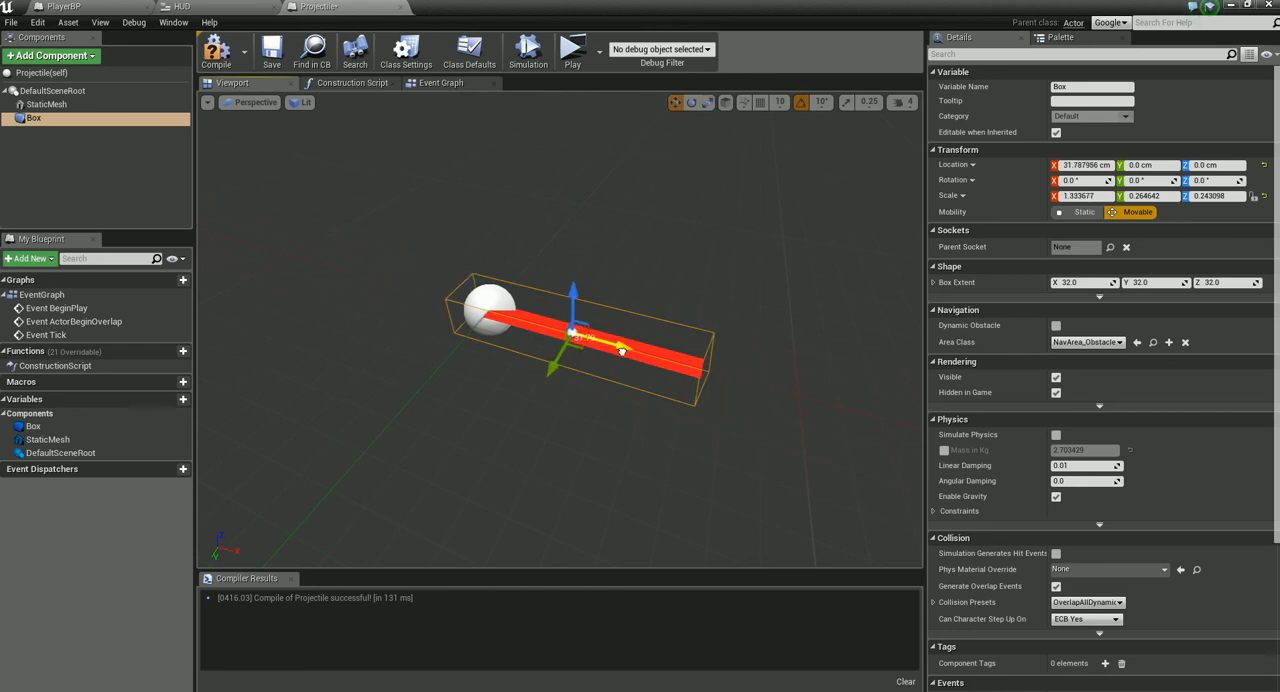
{"action": "scroll", "coordinate": [660, 355], "scroll_direction": "up", "scroll_amount": 3}
- Thin, flatten and shorten the Box to wrap the strip tightly, then recompile
{"action": "right_click_drag", "start_coordinate": [660, 355], "coordinate": [663, 342]}
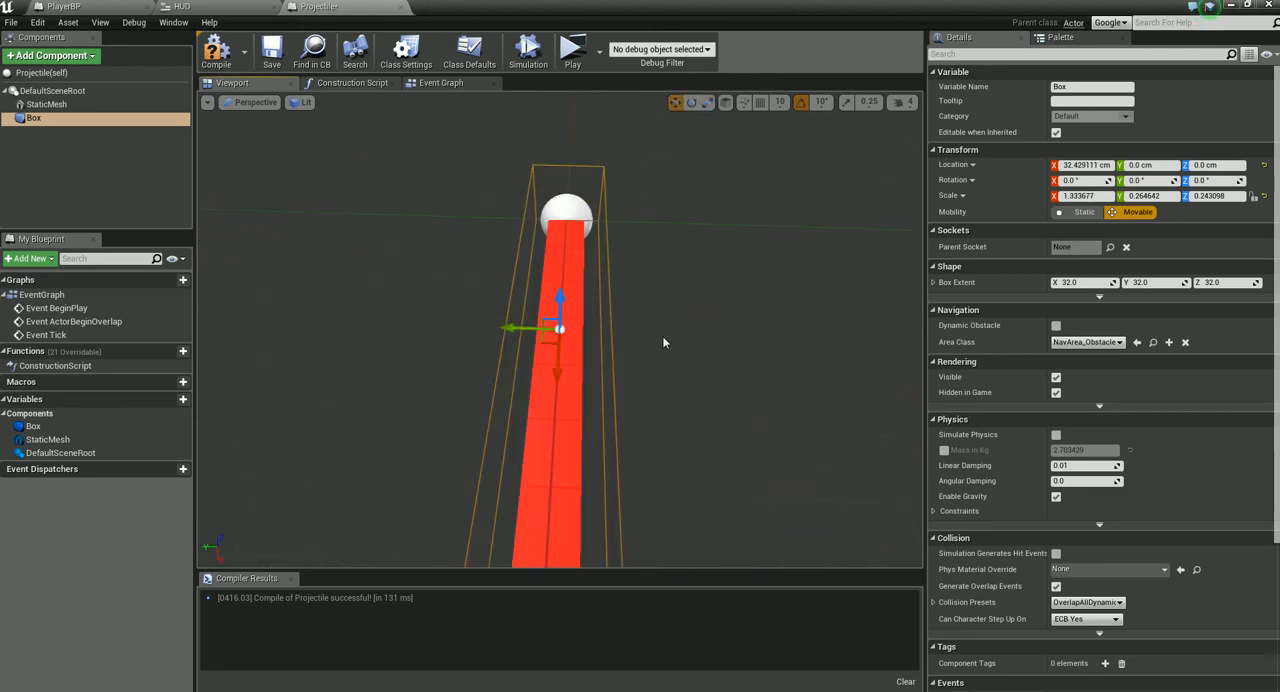
{"action": "key", "text": "r"}
{"action": "left_click_drag", "start_coordinate": [510, 328], "coordinate": [480, 349]}
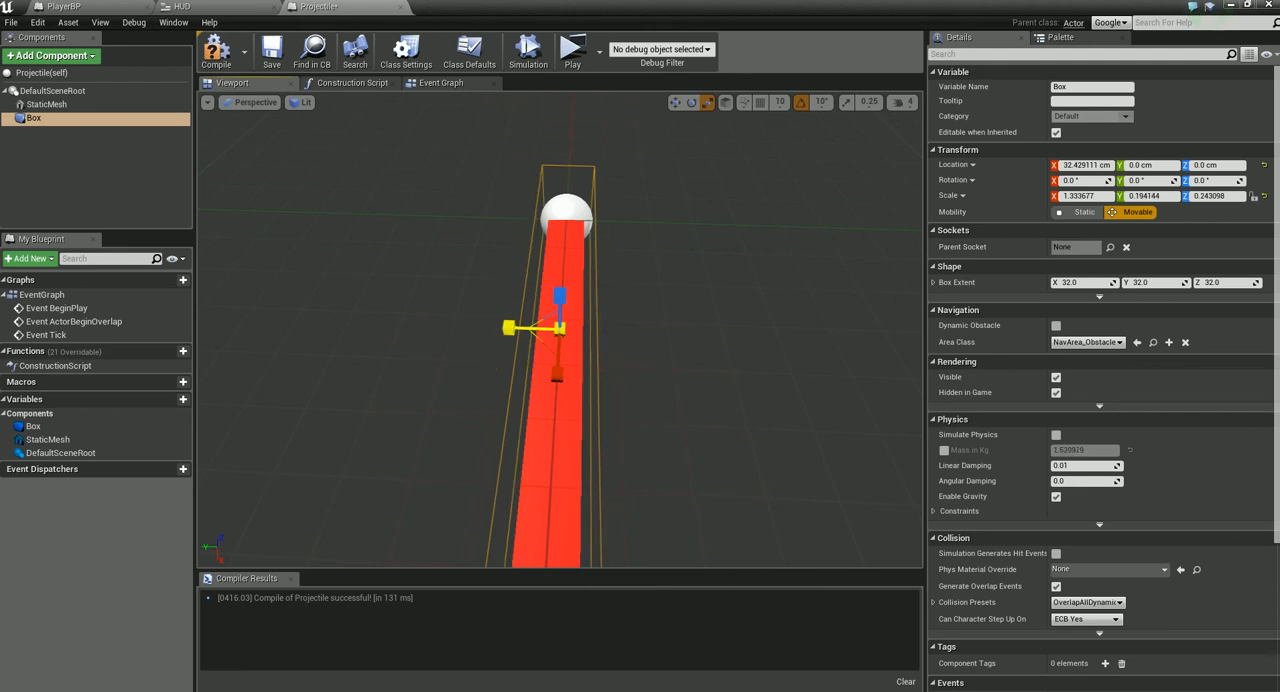
{"action": "mouse_move", "coordinate": [480, 349]}
{"action": "right_mouse_down"}
{"action": "mouse_move", "coordinate": [560, 330]}
{"action": "mouse_move", "coordinate": [600, 380]}
{"action": "right_mouse_up"}
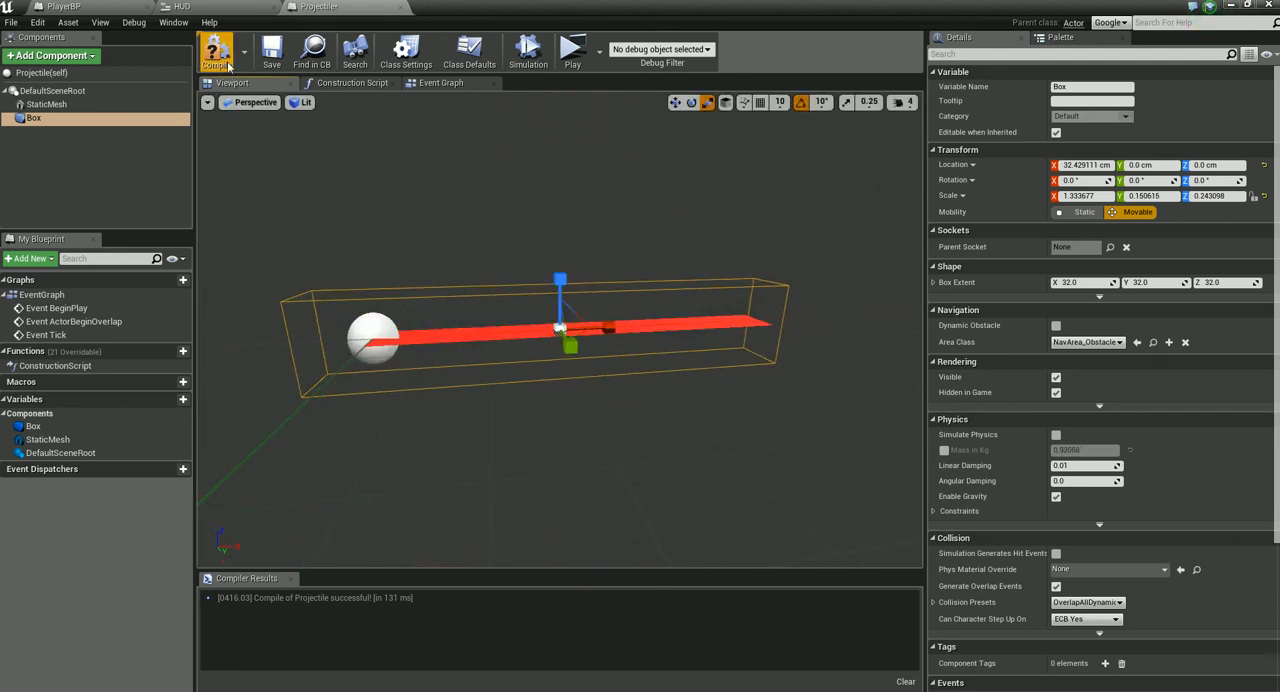
{"action": "left_click_drag", "start_coordinate": [557, 275], "coordinate": [559, 285]}
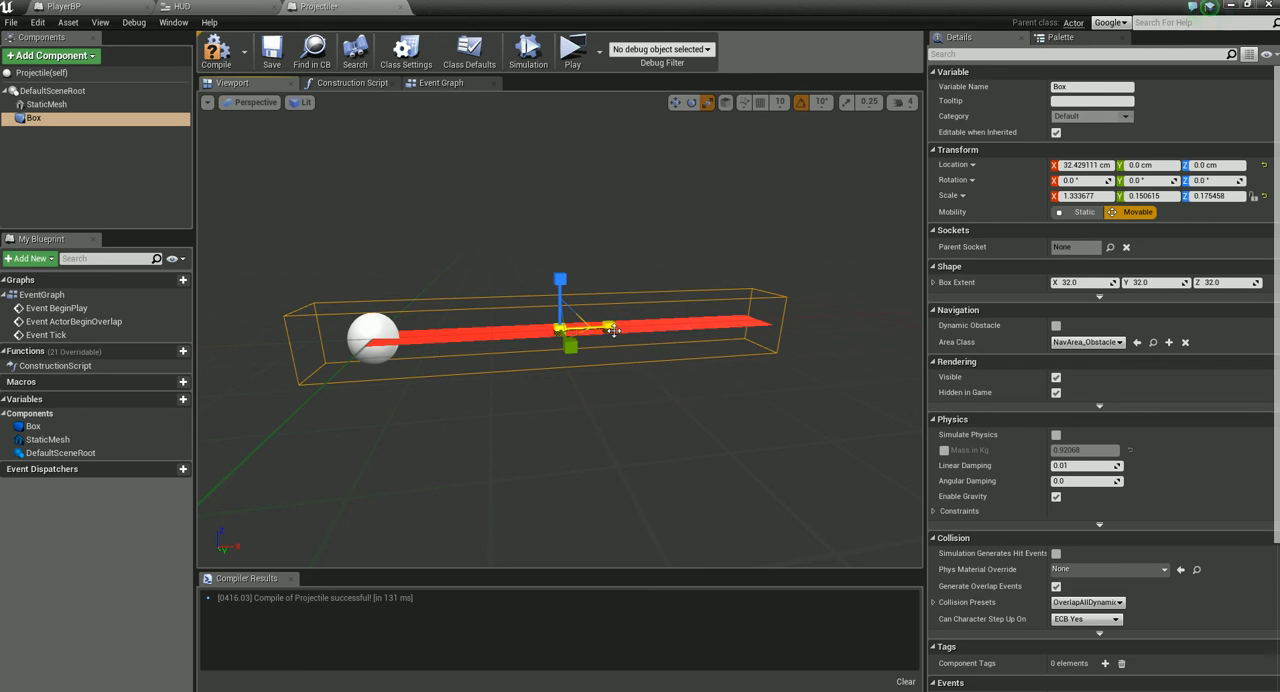
{"action": "mouse_move", "coordinate": [613, 330]}
{"action": "left_mouse_down"}
{"action": "mouse_move", "coordinate": [600, 330]}
{"action": "mouse_move", "coordinate": [630, 327]}
{"action": "left_mouse_up"}
{"action": "key", "text": "w"}
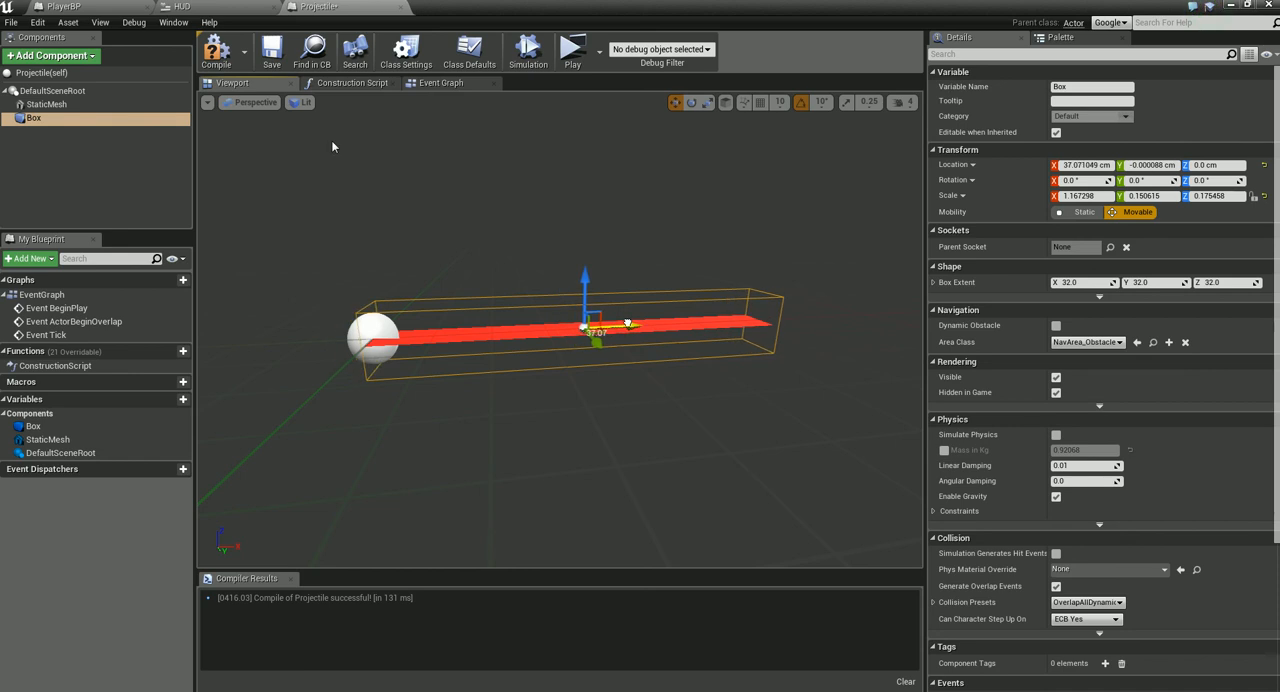
{"action": "left_click", "coordinate": [217, 52]}
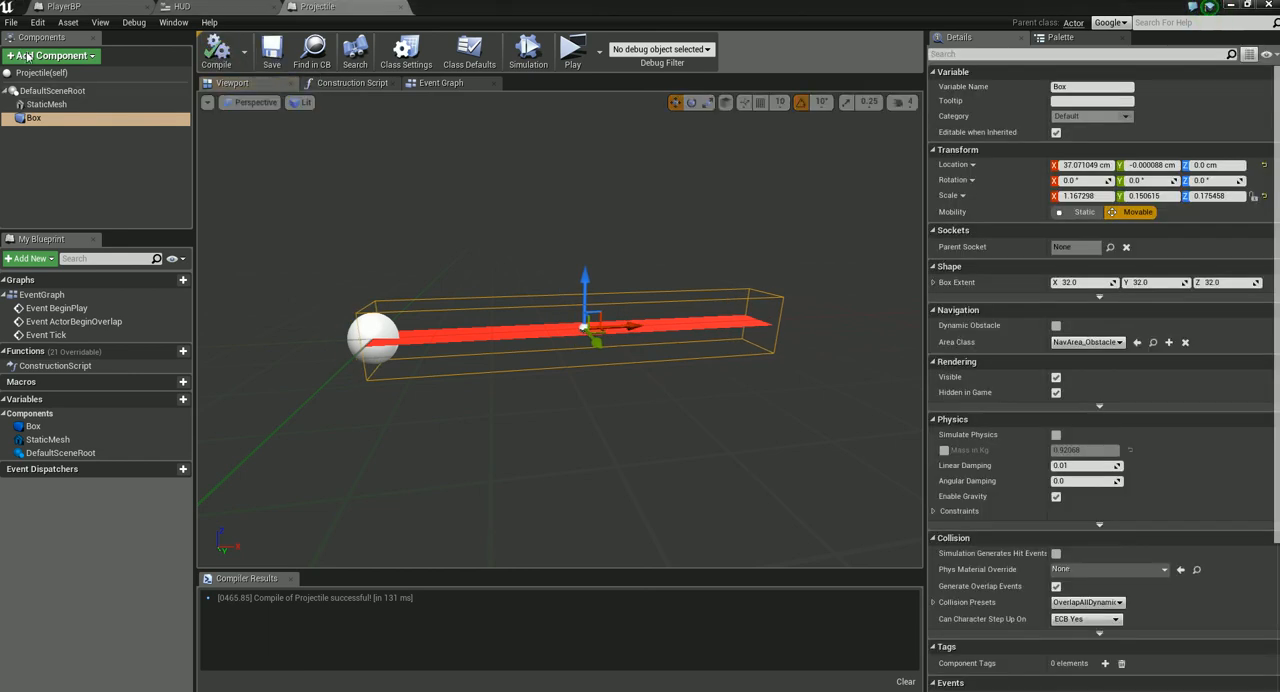
- Add a ProjectileMovement component to the Projectile and show its properties
{"action": "left_click", "coordinate": [33, 58]}
{"action": "type", "text": "project"}
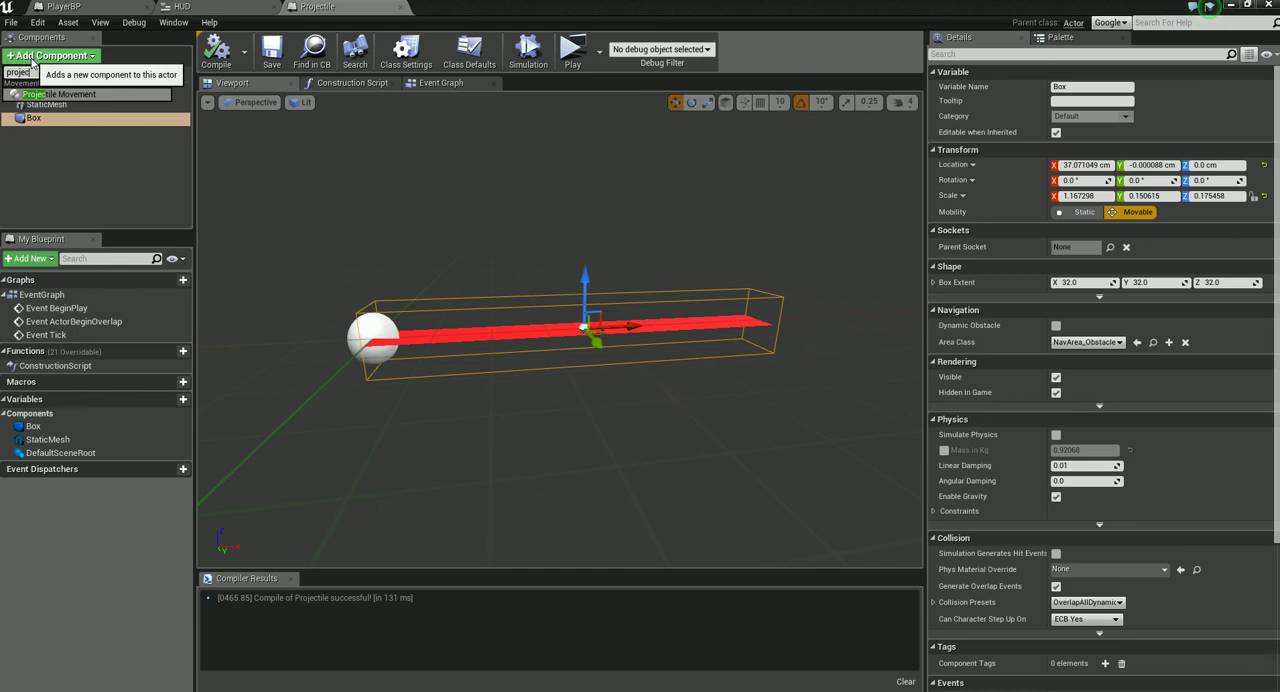
{"action": "key", "text": "Return"}
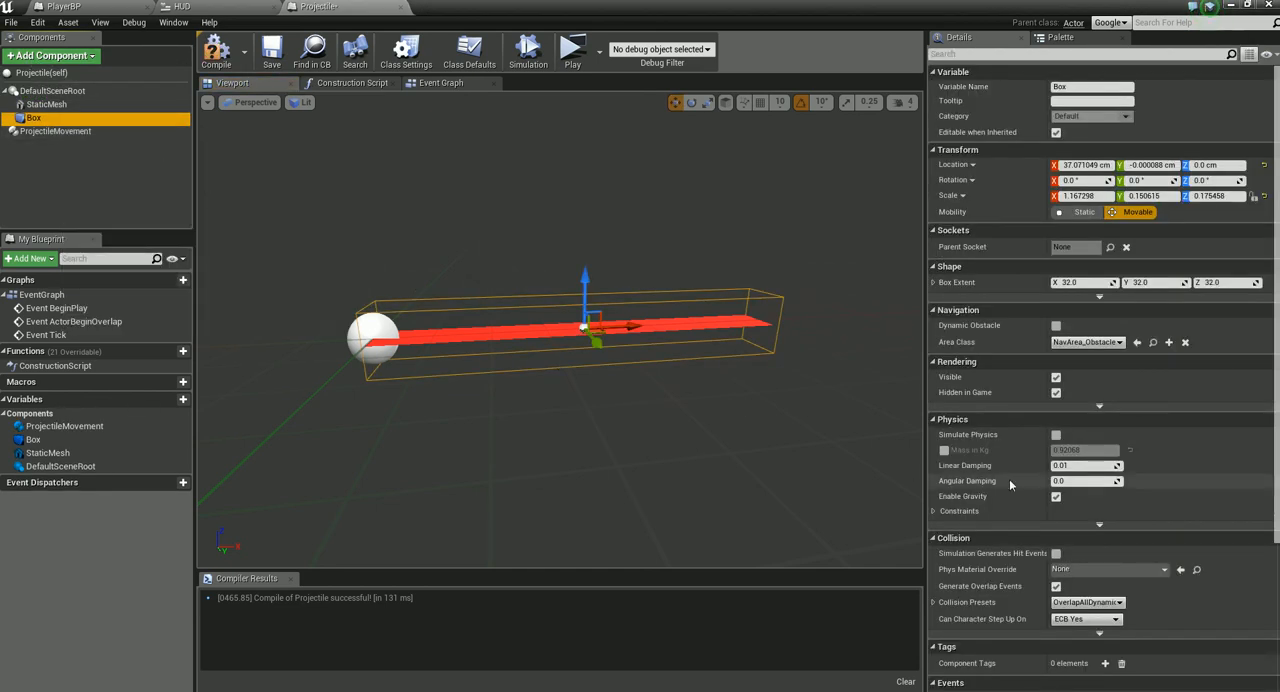
{"action": "left_click", "coordinate": [56, 132]}
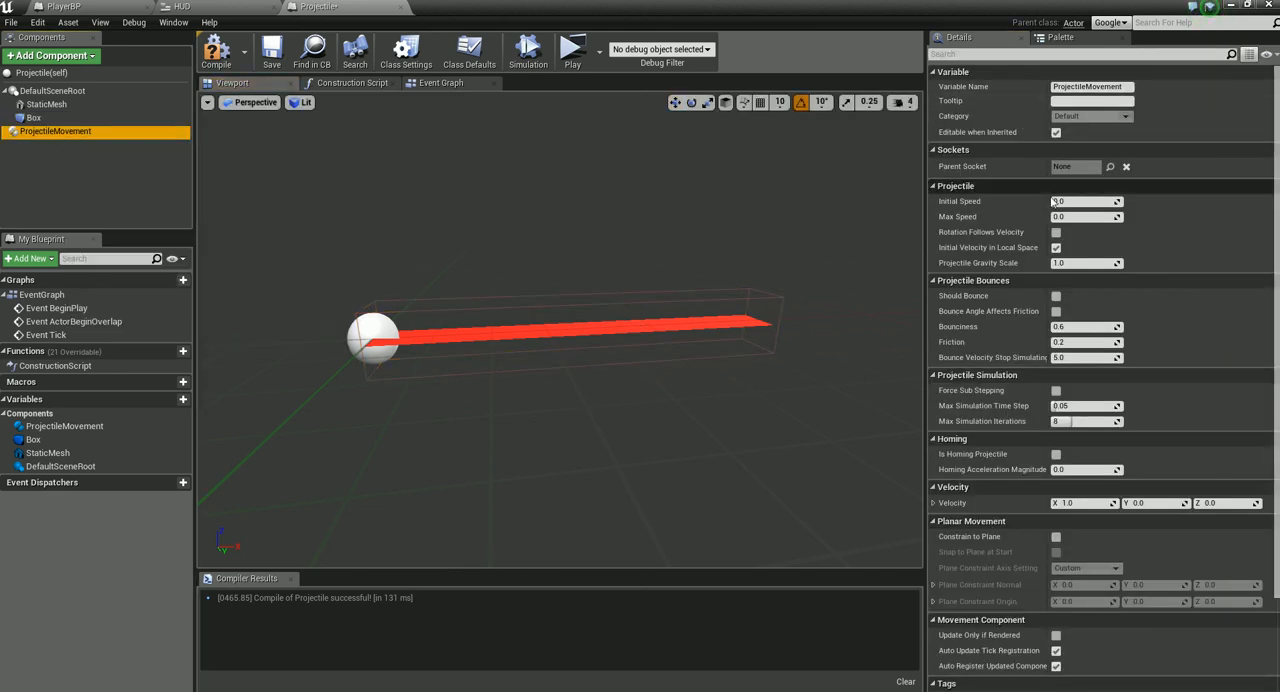
- Set Initial Speed 1500, Max Speed 2500 and Projectile Gravity Scale 0
{"action": "left_click", "coordinate": [1060, 201]}
{"action": "type", "text": "1500"}
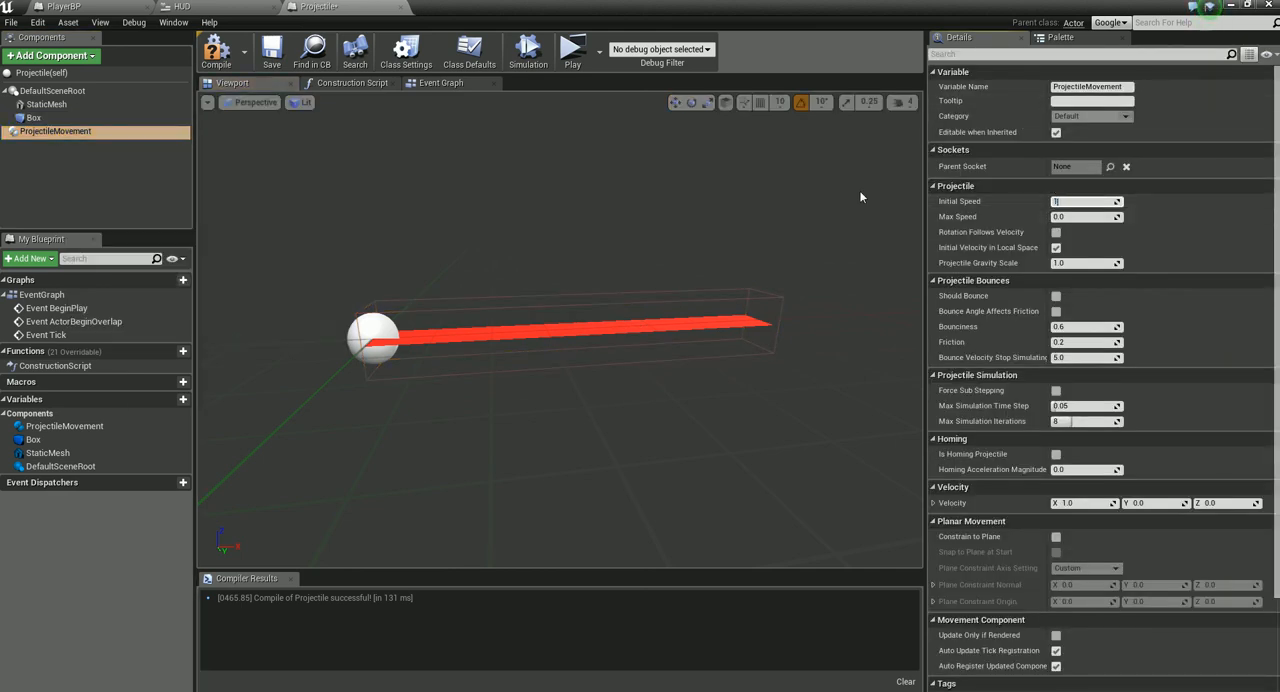
{"action": "key", "text": "Tab"}
{"action": "type", "text": "2500"}
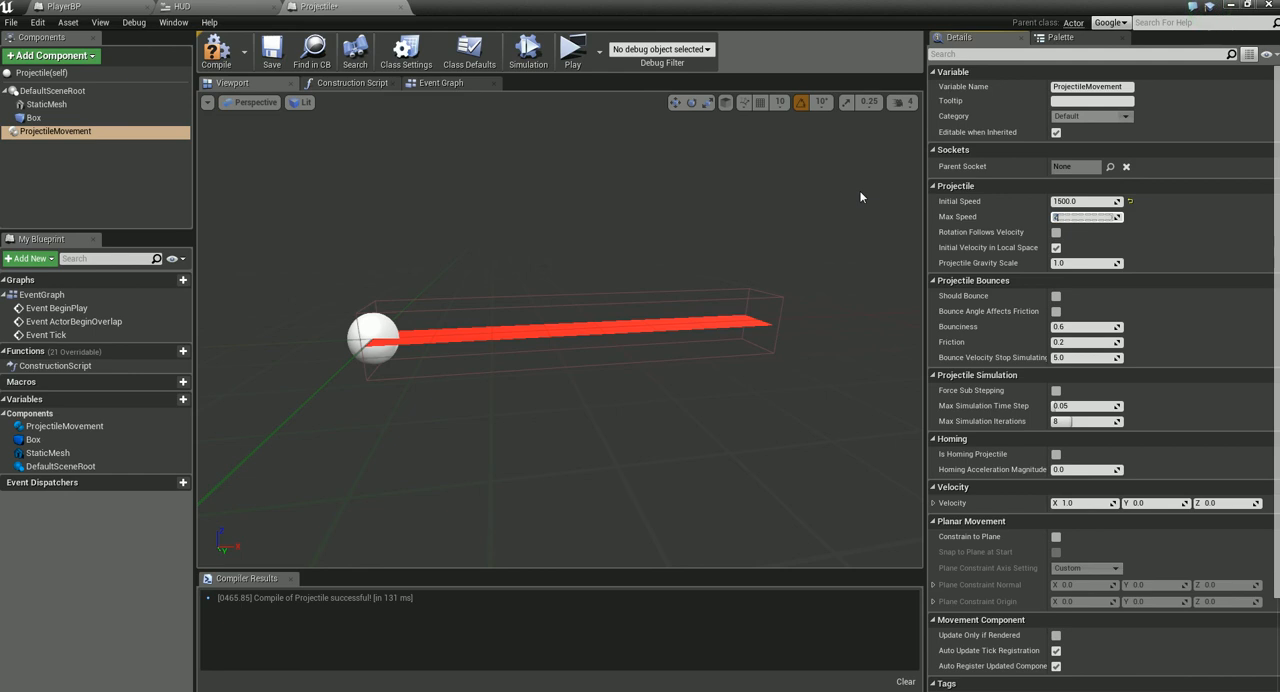
{"action": "key", "text": "Return"}
{"action": "left_click", "coordinate": [1070, 263]}
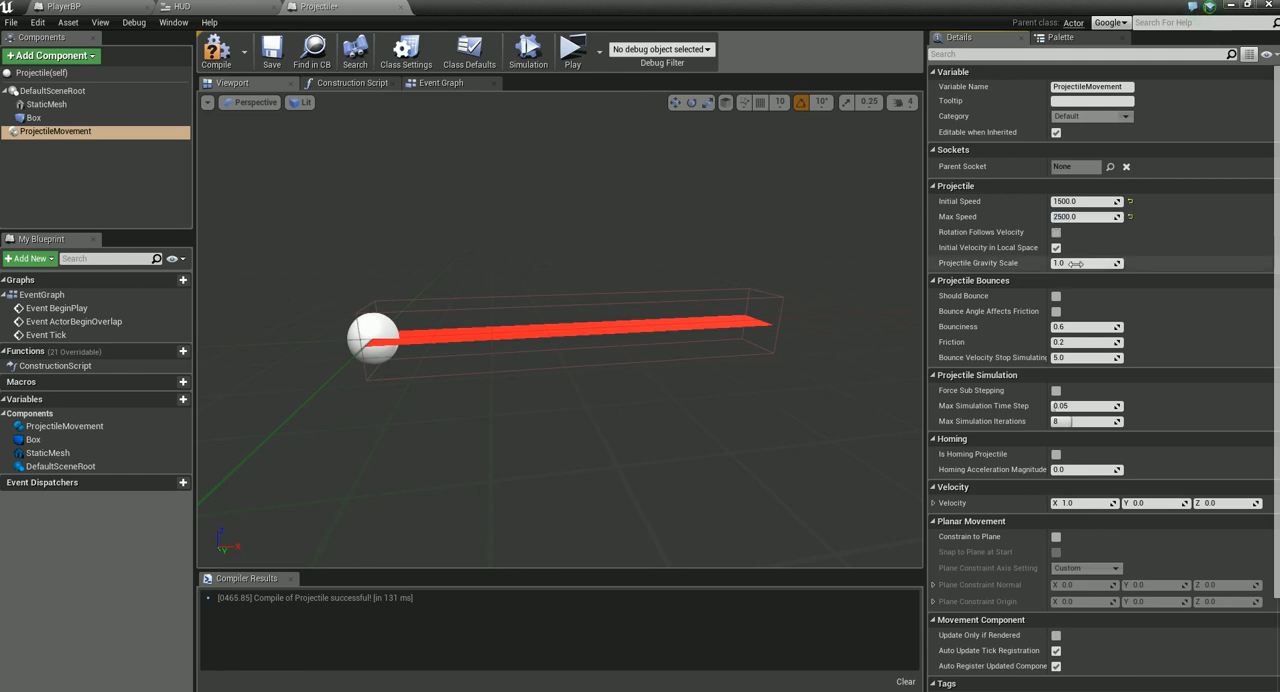
{"action": "type", "text": "0"}
{"action": "key", "text": "Return"}
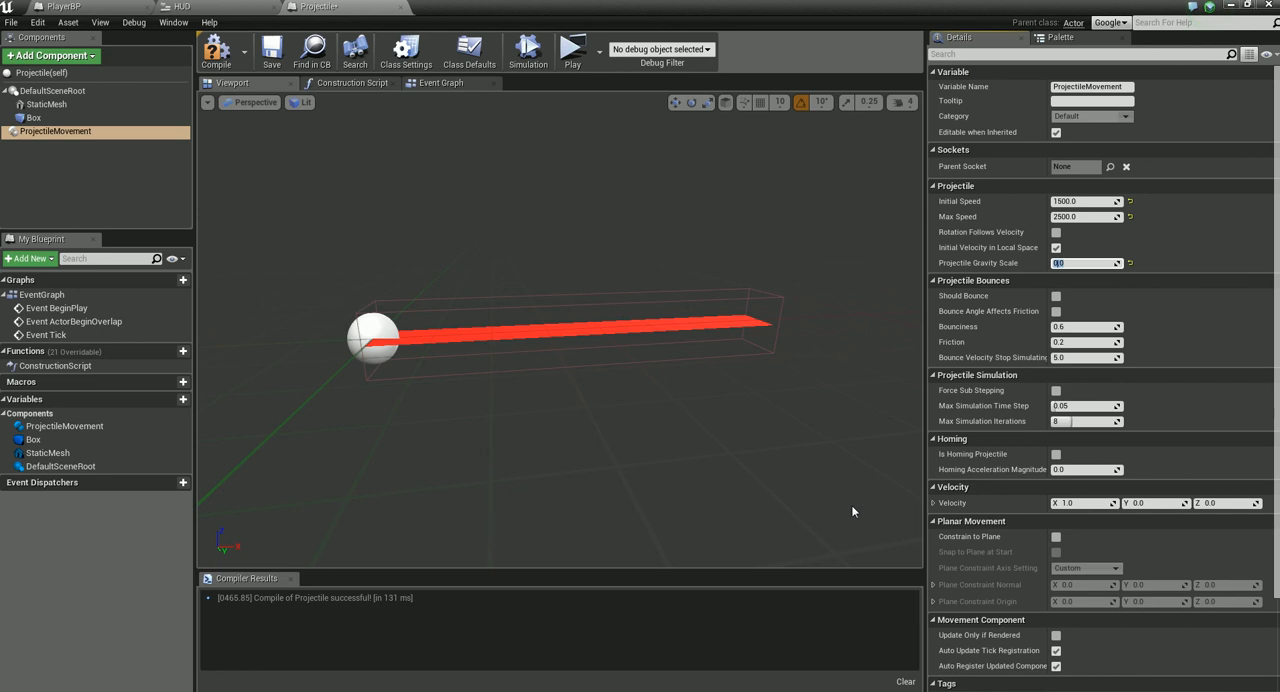
- Review the velocity values and recompile the Projectile blueprint
{"action": "left_click", "coordinate": [934, 503]}
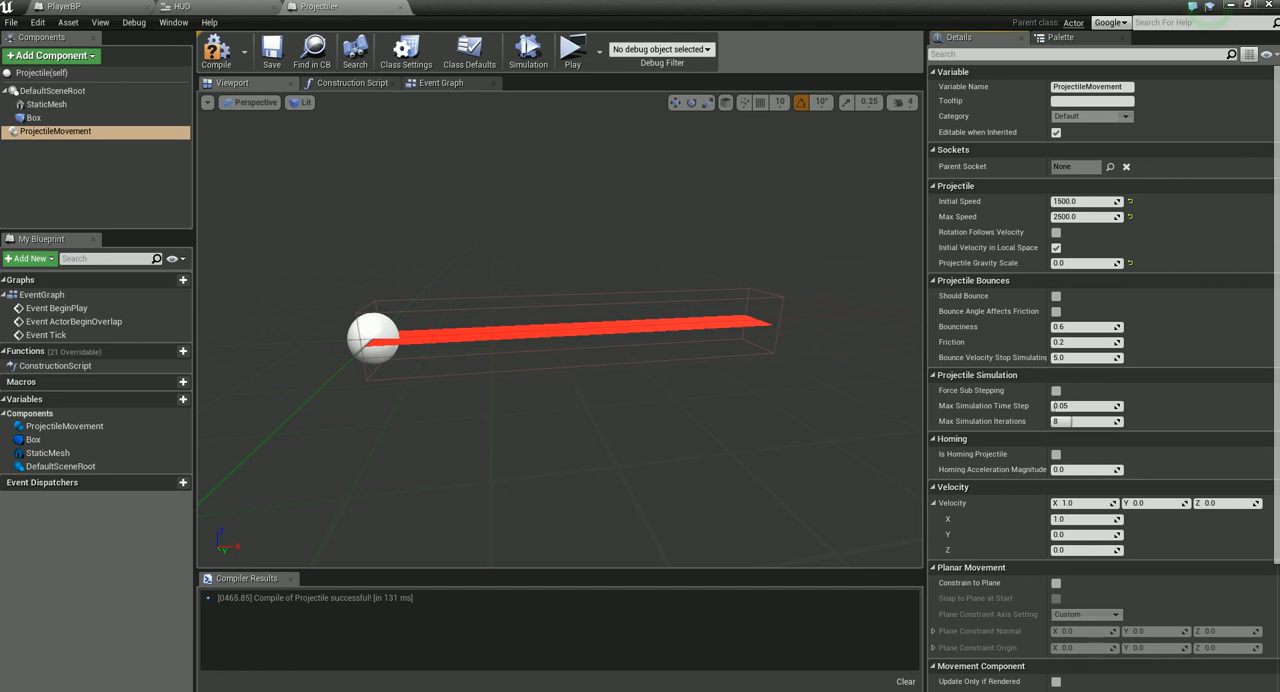
{"action": "right_click_drag", "start_coordinate": [380, 380], "coordinate": [420, 427]}
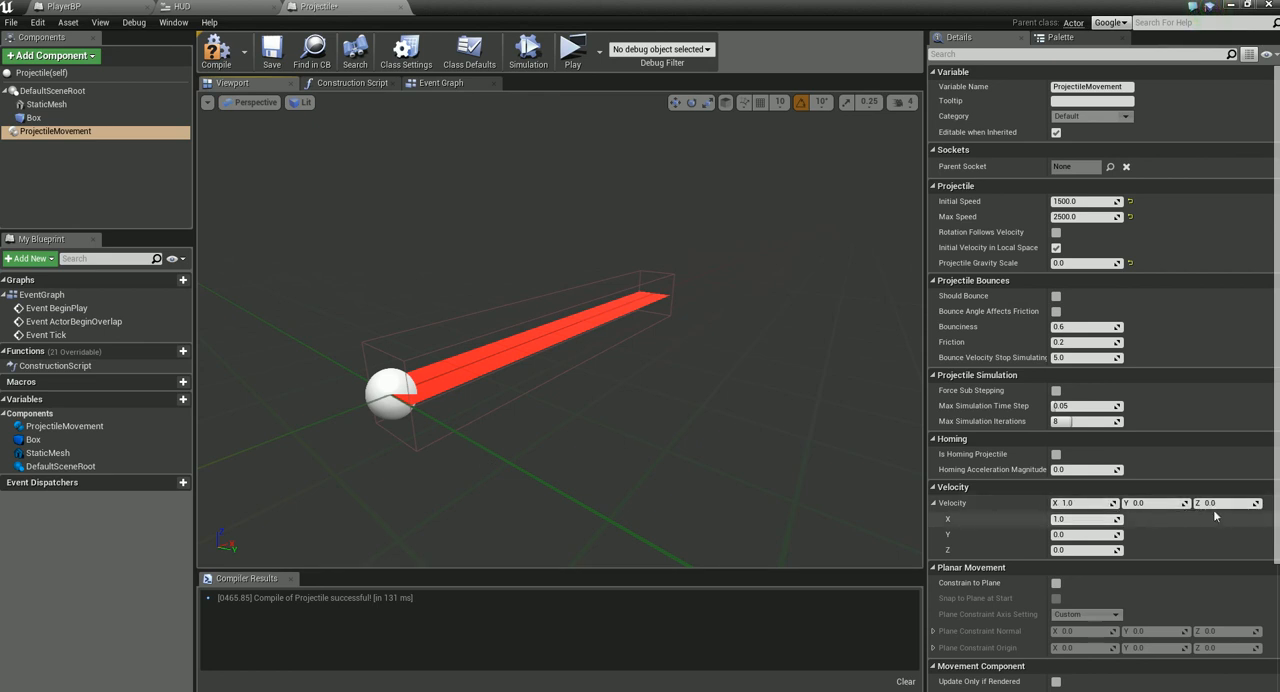
{"action": "left_click", "coordinate": [934, 487]}
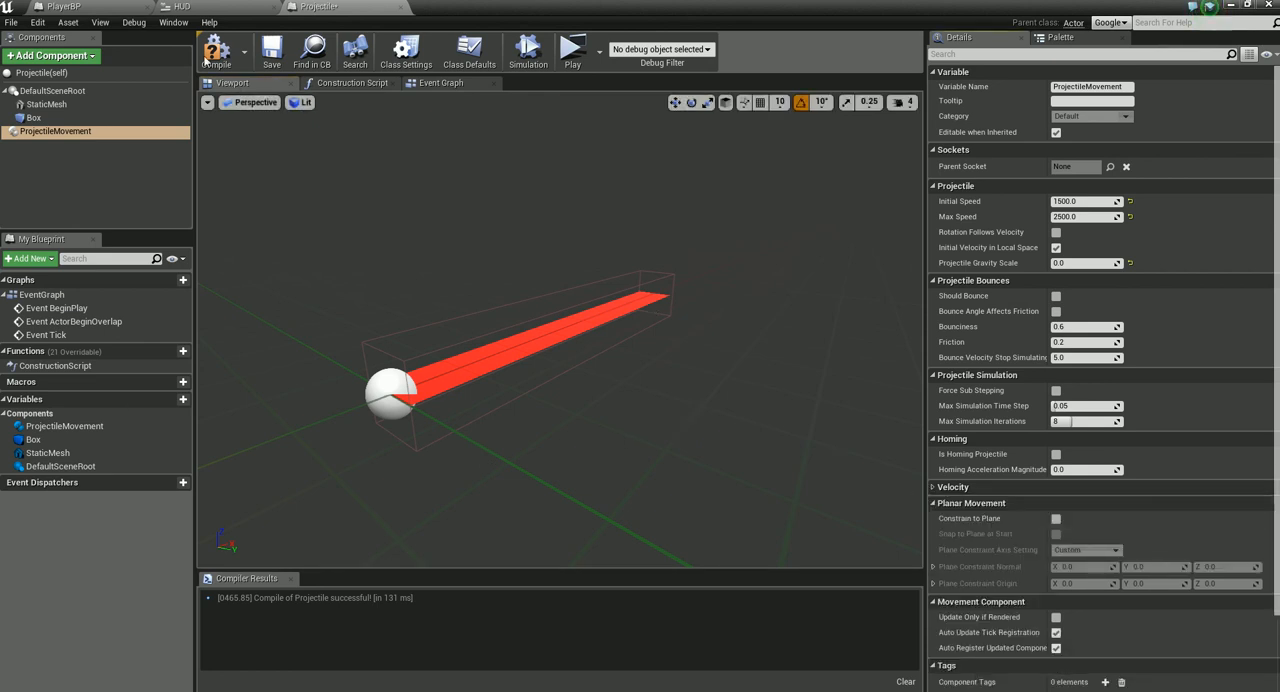
{"action": "left_click", "coordinate": [216, 52]}
- Save Projectile, then set PlayerBP's SpawnActor node to spawn the Projectile class
{"action": "left_click", "coordinate": [272, 52]}
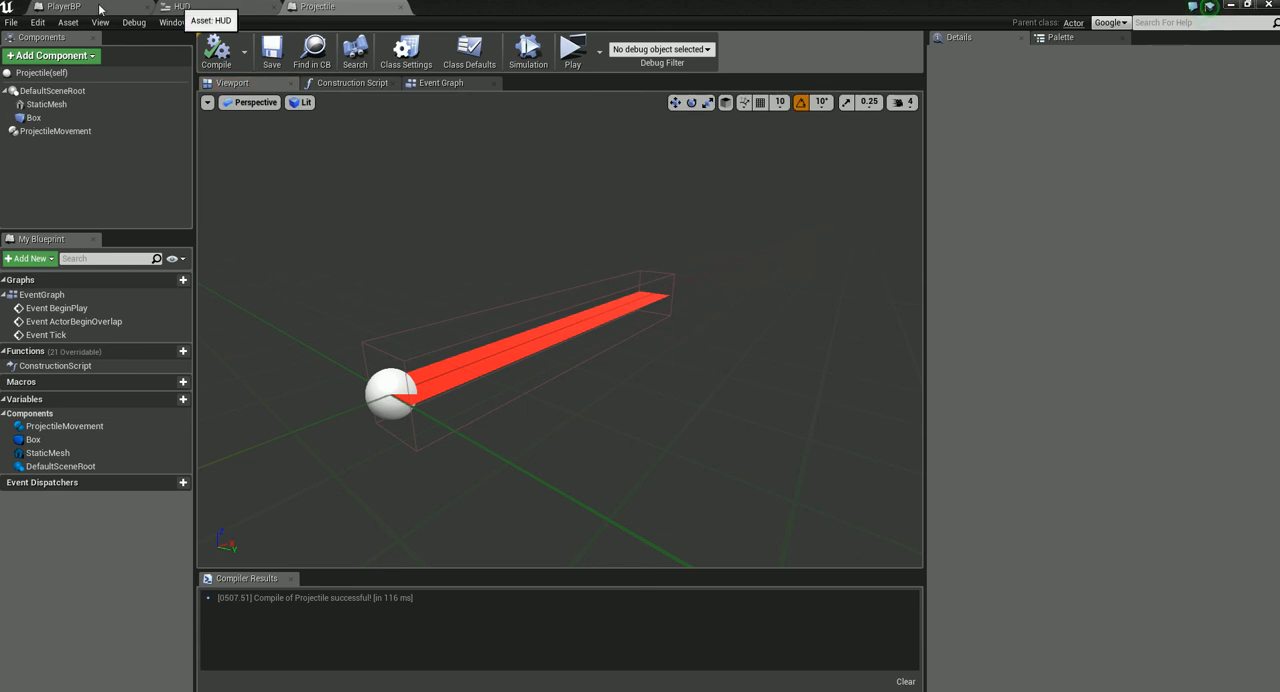
{"action": "left_click", "coordinate": [63, 6]}
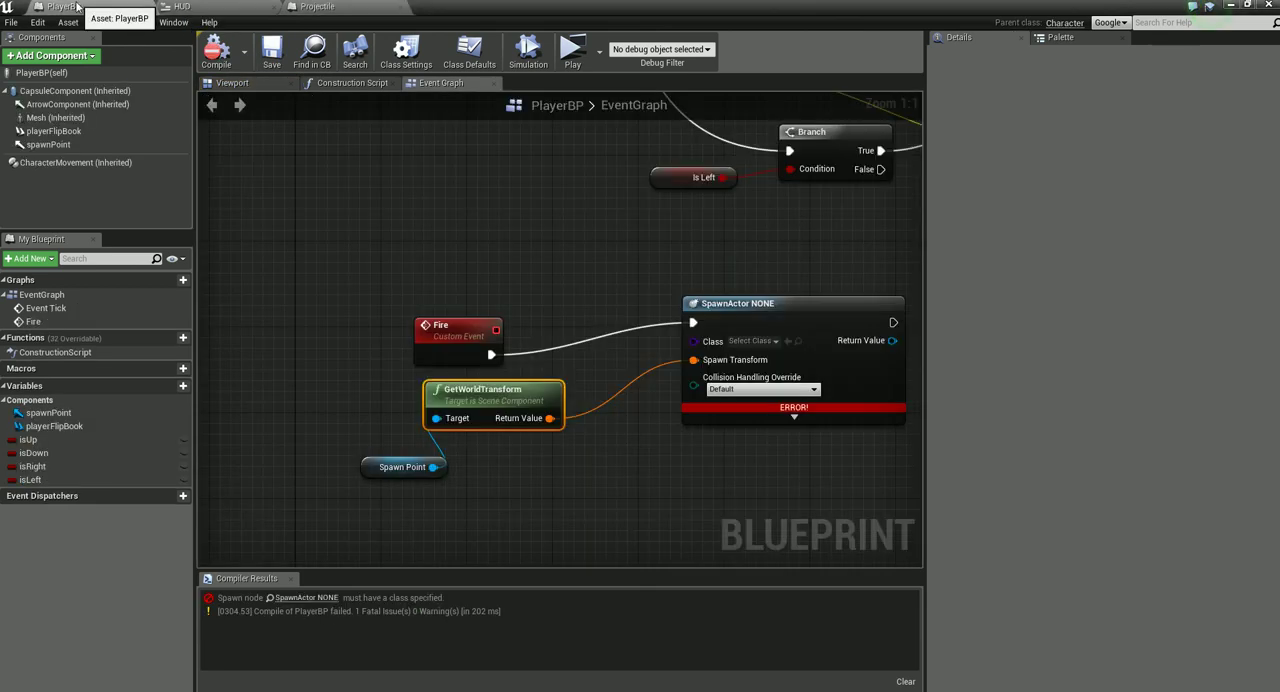
{"action": "left_click", "coordinate": [752, 341]}
{"action": "type", "text": "proje"}
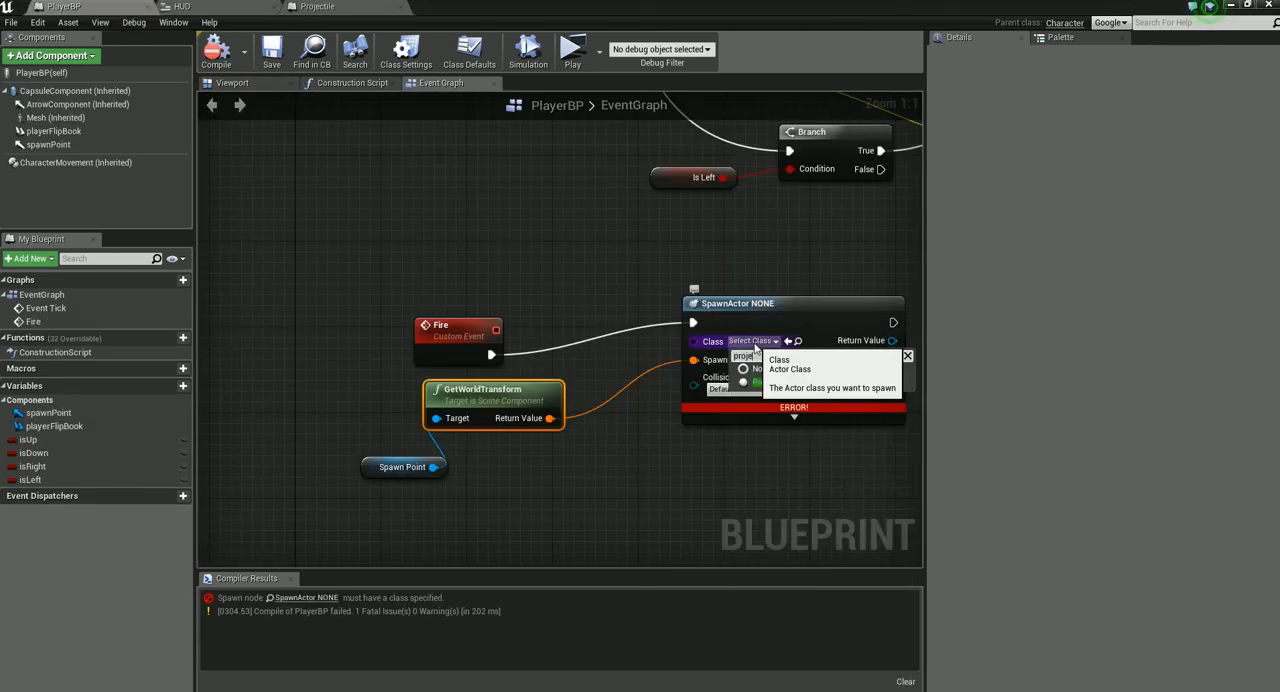
{"action": "left_click", "coordinate": [790, 389]}
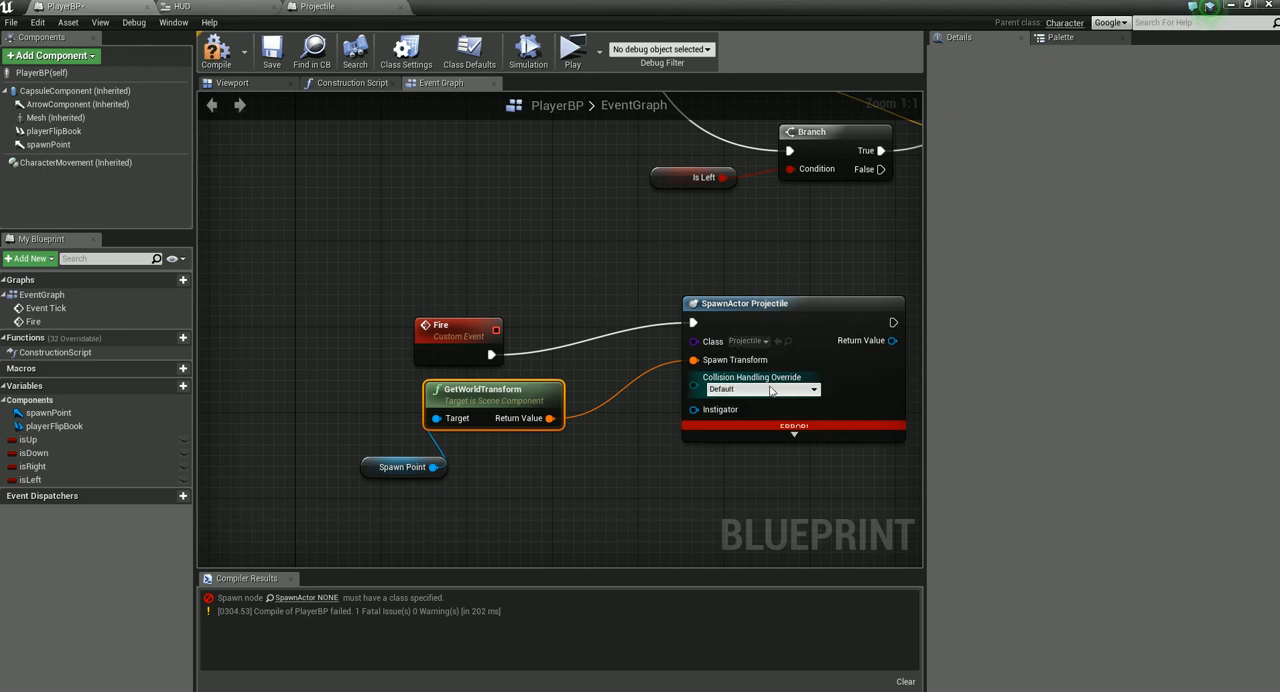
- Compile and save PlayerBP, glancing at its viewport before returning to the event graph
{"action": "left_click", "coordinate": [216, 52]}
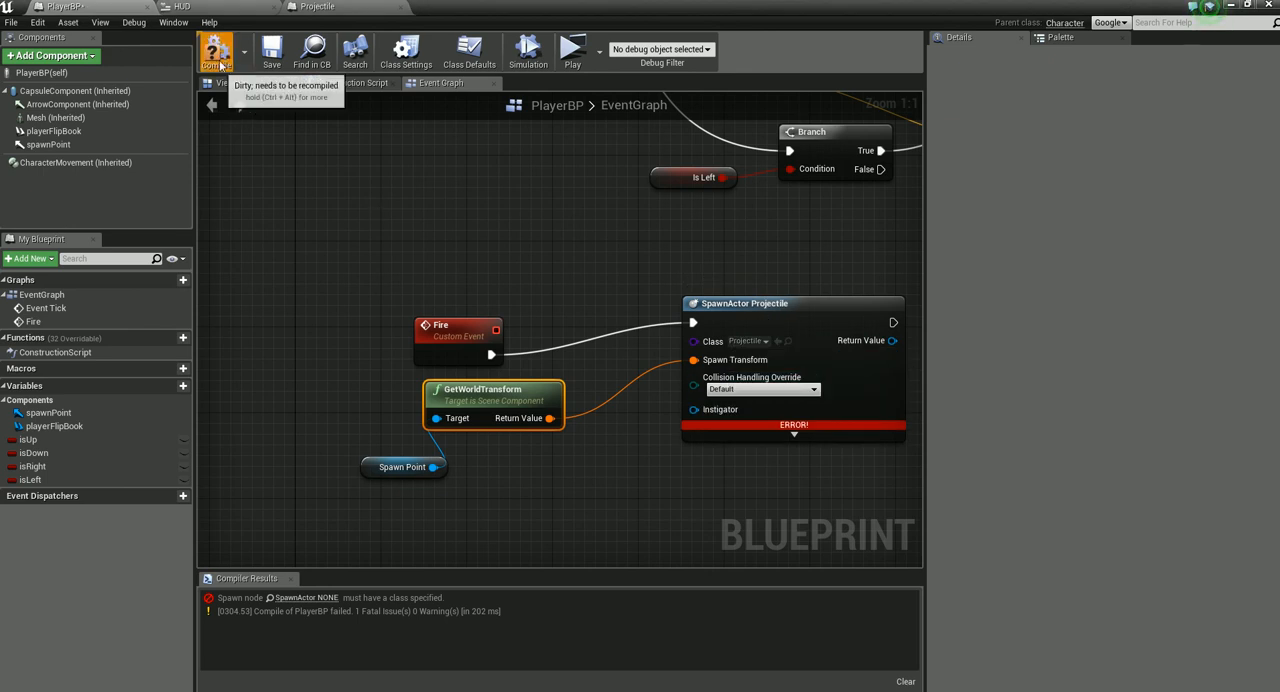
{"action": "left_click", "coordinate": [271, 52]}
{"action": "left_click", "coordinate": [232, 82]}
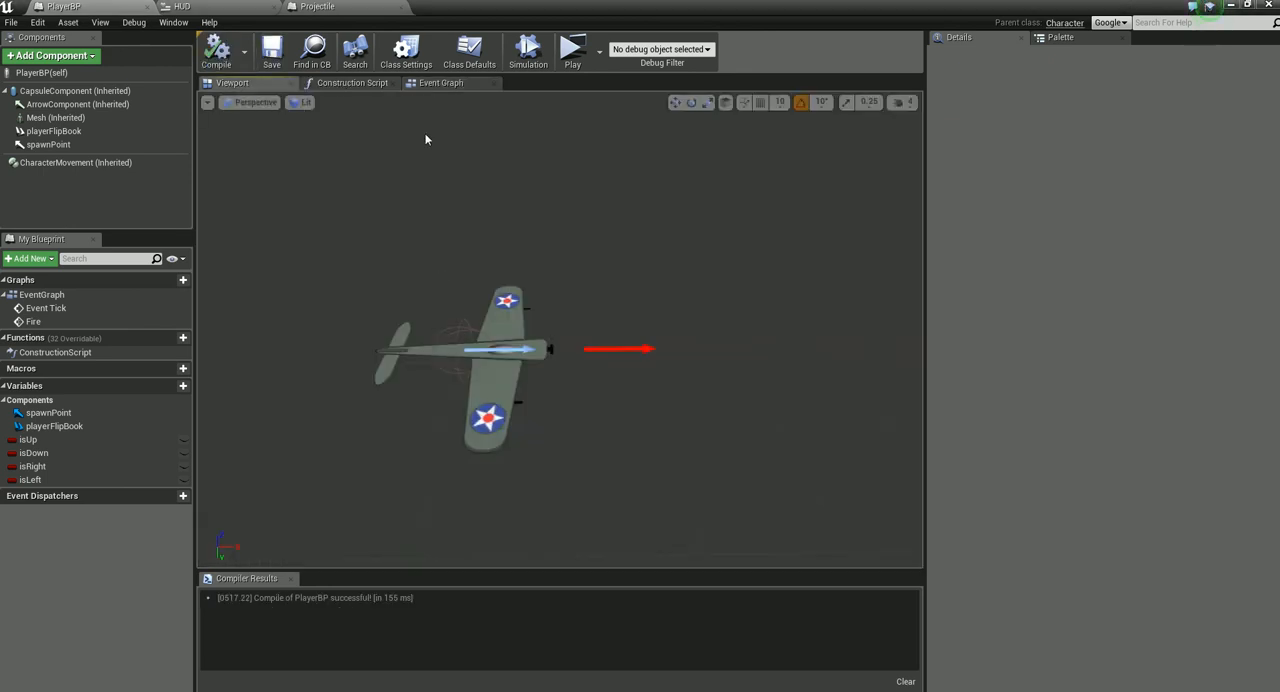
{"action": "left_click", "coordinate": [440, 82]}
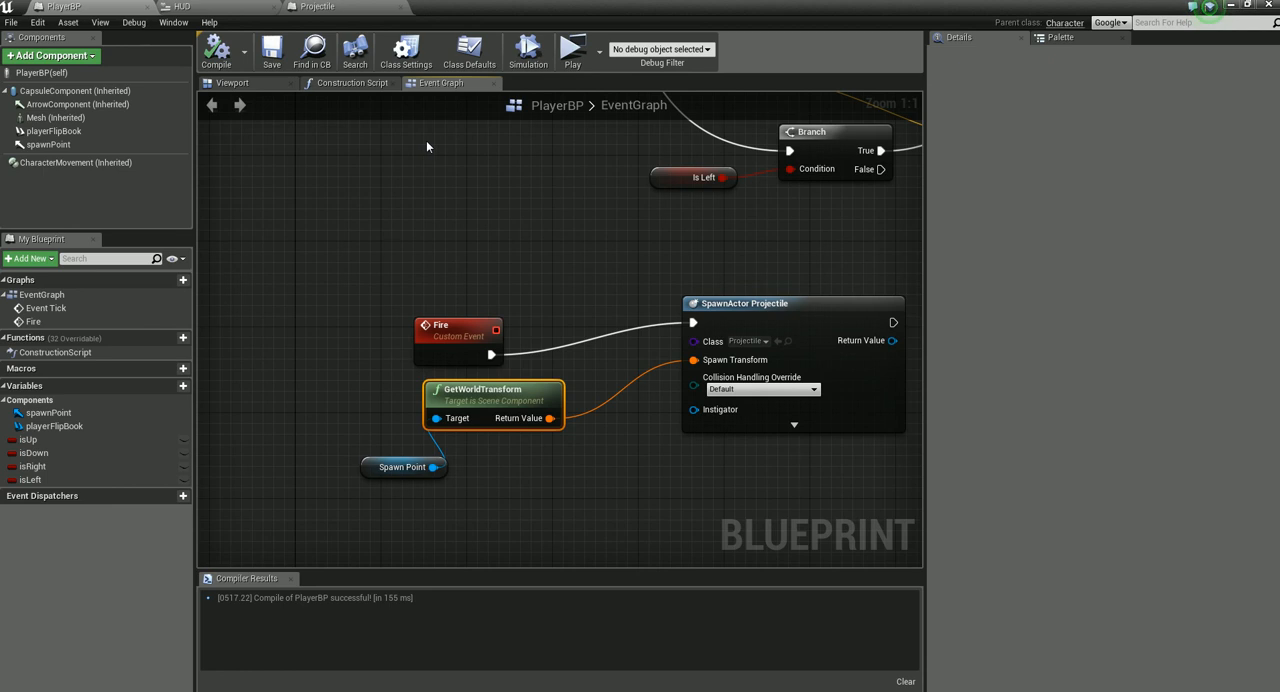
- In the HUD graph, call Fire on the Player reference from the OnClicked (fireBtn) event
{"action": "left_click", "coordinate": [182, 6]}
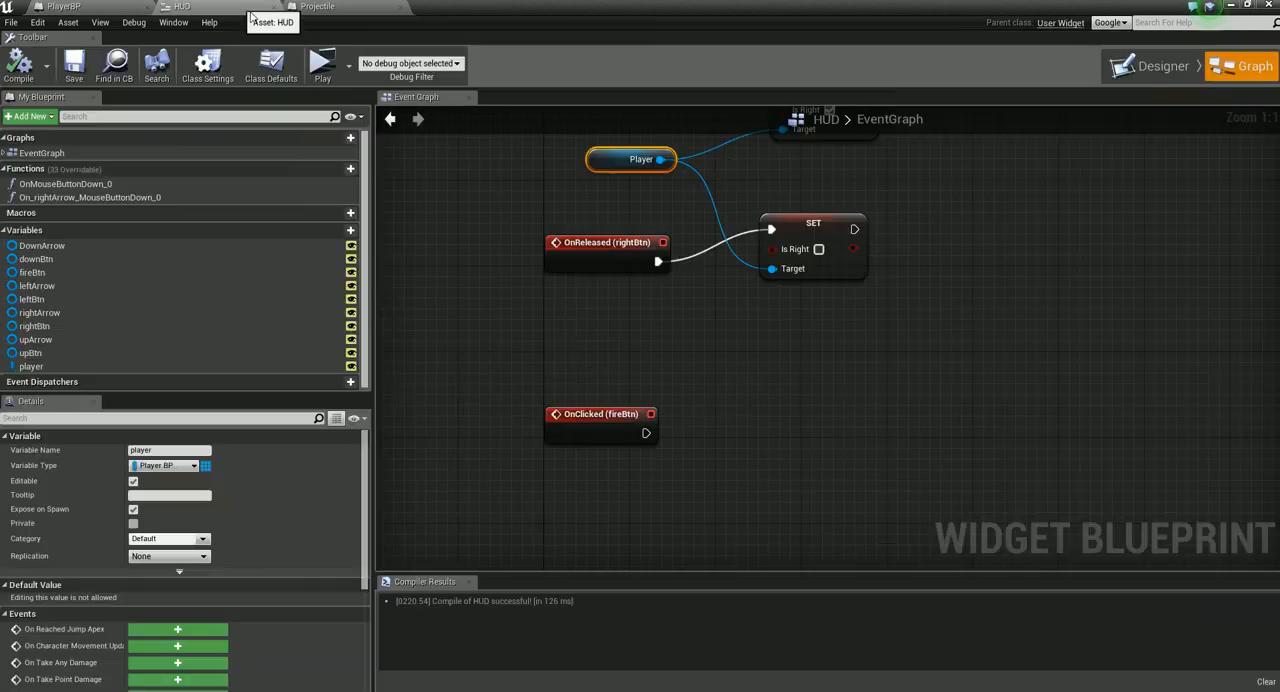
{"action": "left_click", "coordinate": [618, 428]}
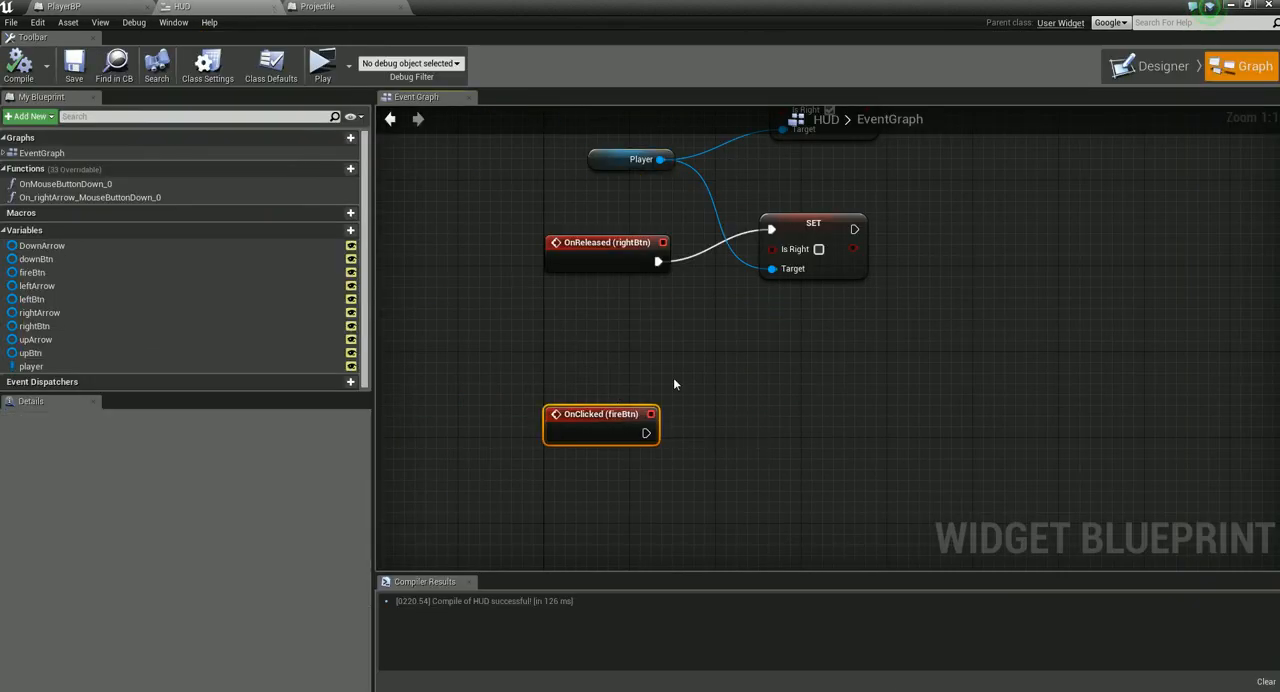
{"action": "left_click", "coordinate": [662, 350]}
{"action": "left_click", "coordinate": [604, 160]}
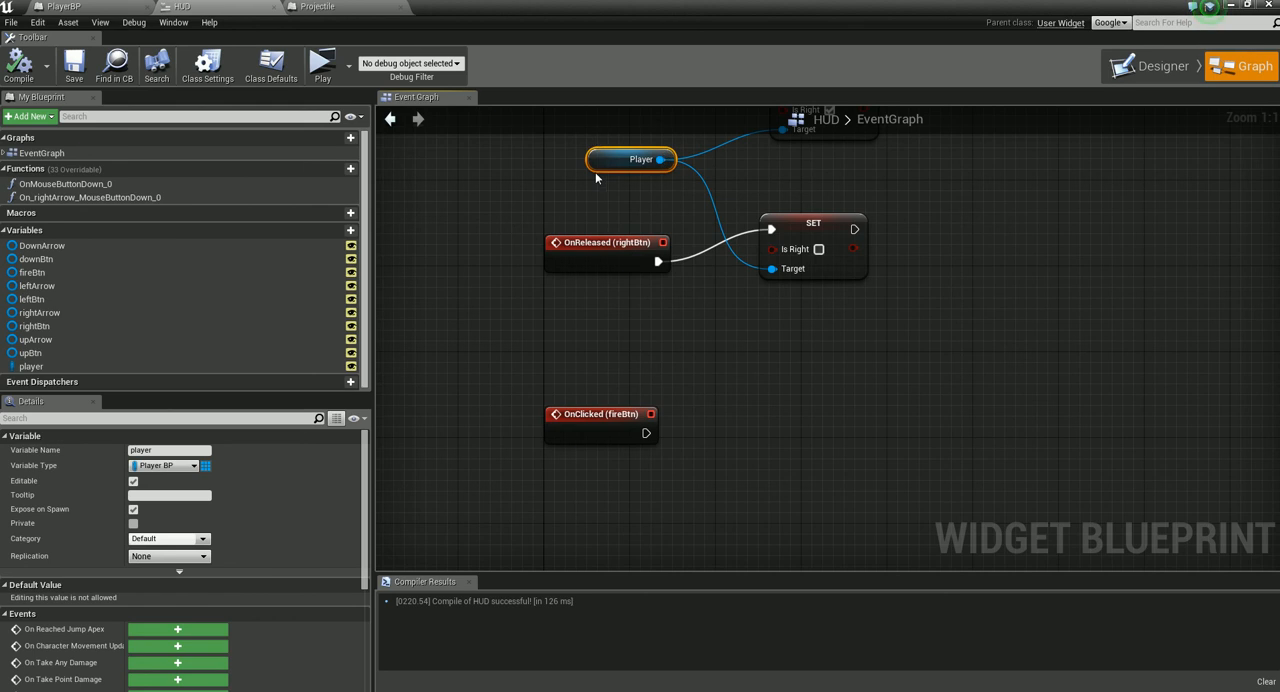
{"action": "left_click_drag", "start_coordinate": [660, 159], "coordinate": [757, 450]}
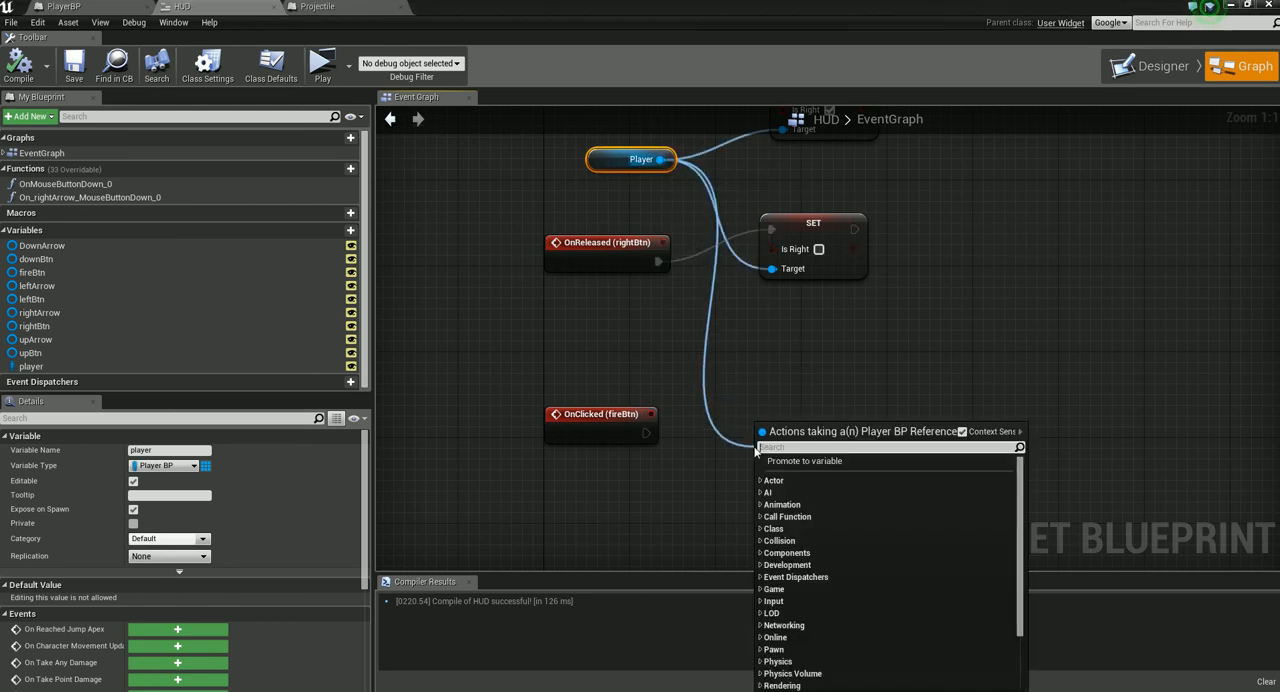
{"action": "type", "text": "fire"}
{"action": "key", "text": "Return"}
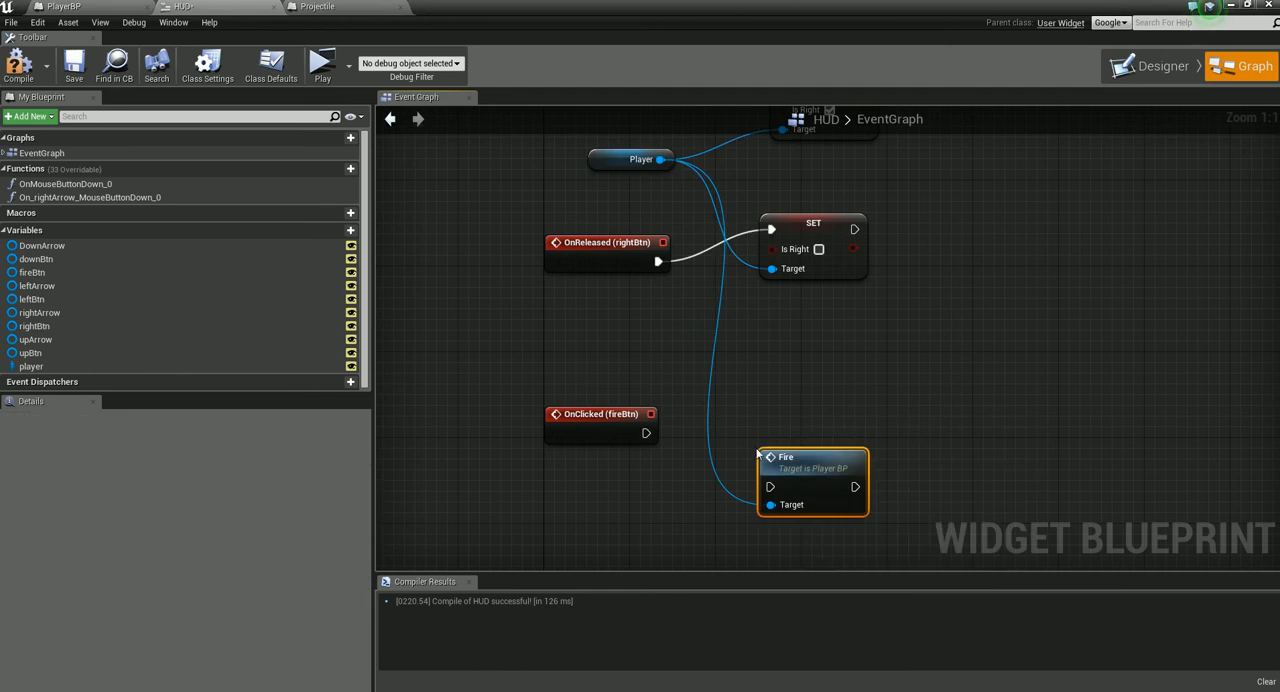
{"action": "mouse_move", "coordinate": [788, 486]}
{"action": "left_mouse_down"}
{"action": "mouse_move", "coordinate": [809, 432]}
{"action": "mouse_move", "coordinate": [680, 450]}
{"action": "mouse_move", "coordinate": [646, 433]}
{"action": "left_mouse_up"}
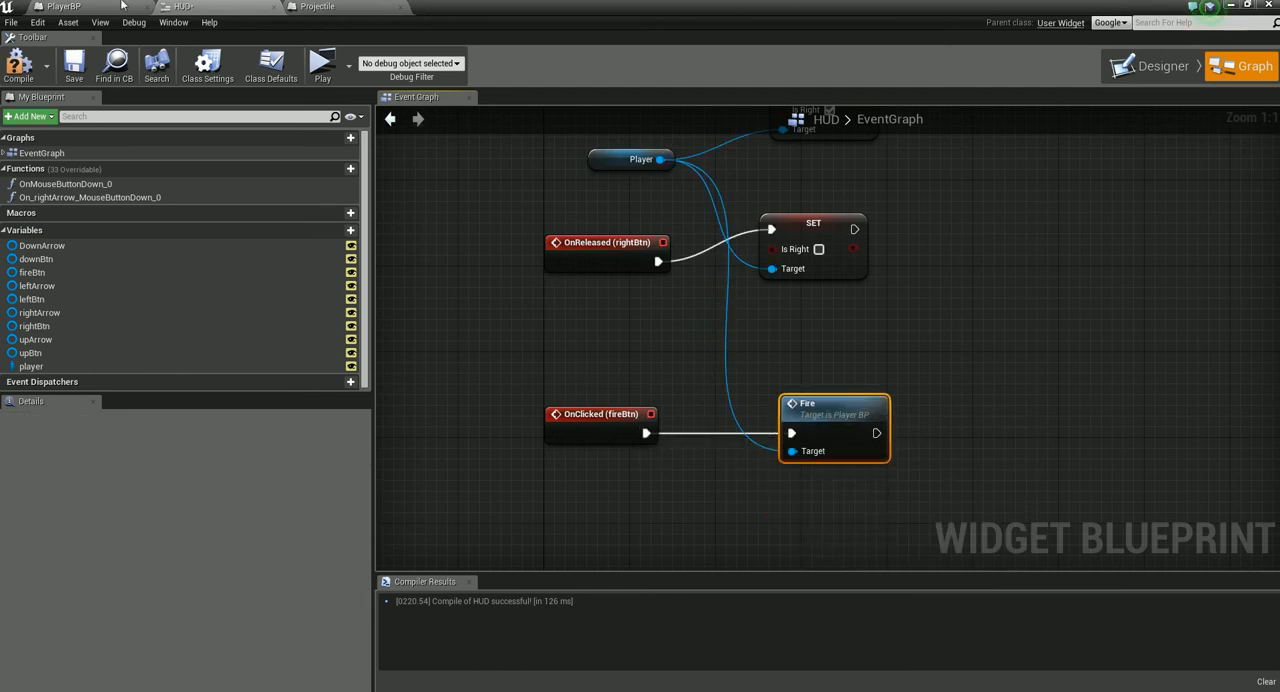
- Compile the HUD, return to PlayerBP and tidy the Fire event node's position
{"action": "left_click", "coordinate": [19, 63]}
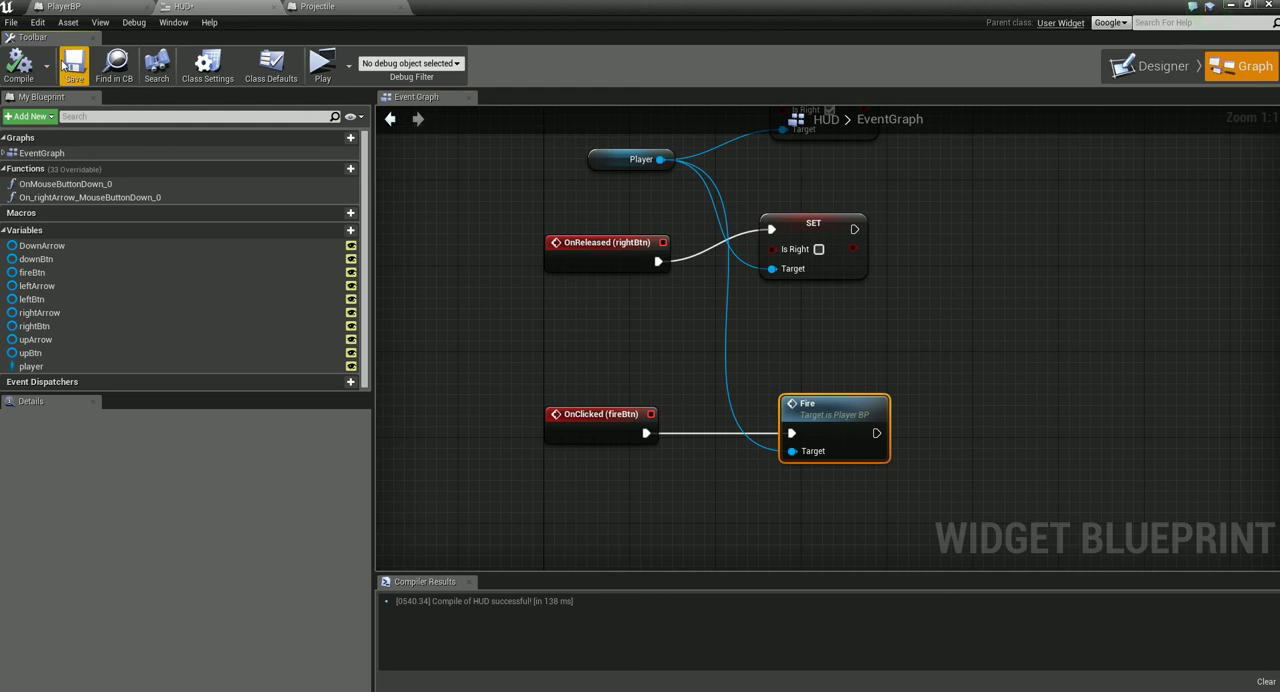
{"action": "left_click", "coordinate": [63, 6]}
{"action": "left_click_drag", "start_coordinate": [440, 333], "coordinate": [482, 292]}
{"action": "left_click", "coordinate": [394, 300]}
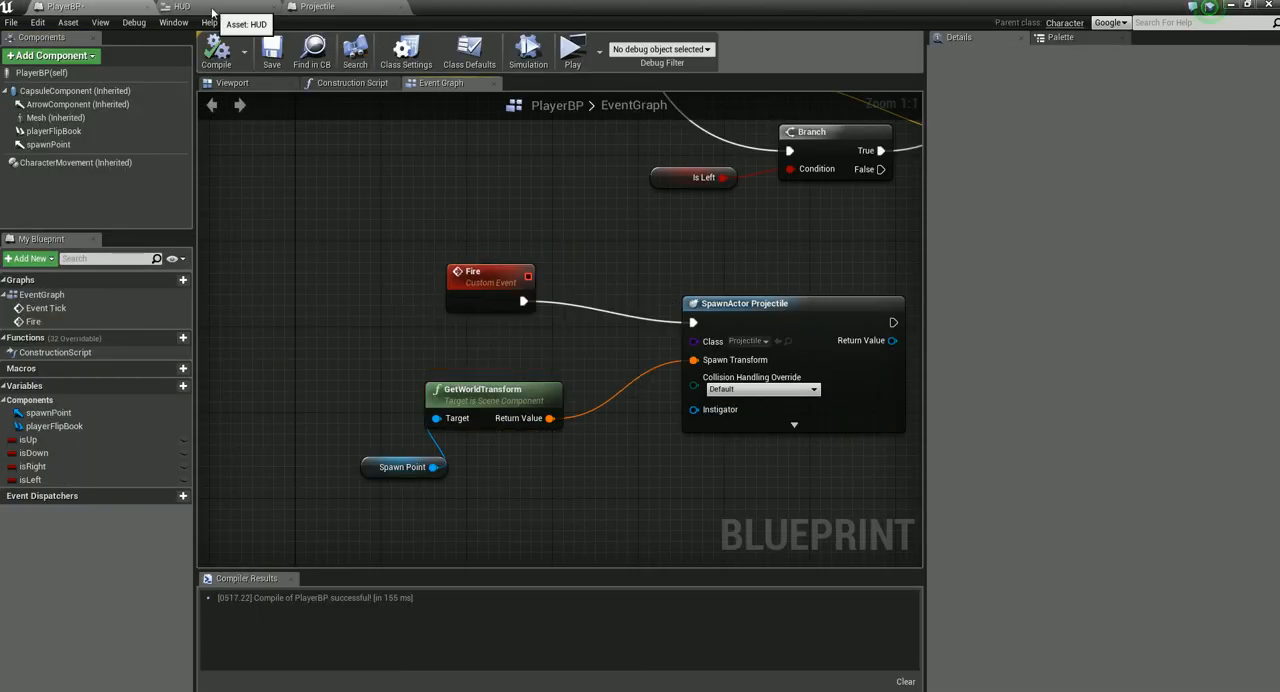
- Play in editor and fire two projectiles from the HUD button, then stop
{"action": "left_click", "coordinate": [572, 48]}
{"action": "left_click", "coordinate": [948, 530]}
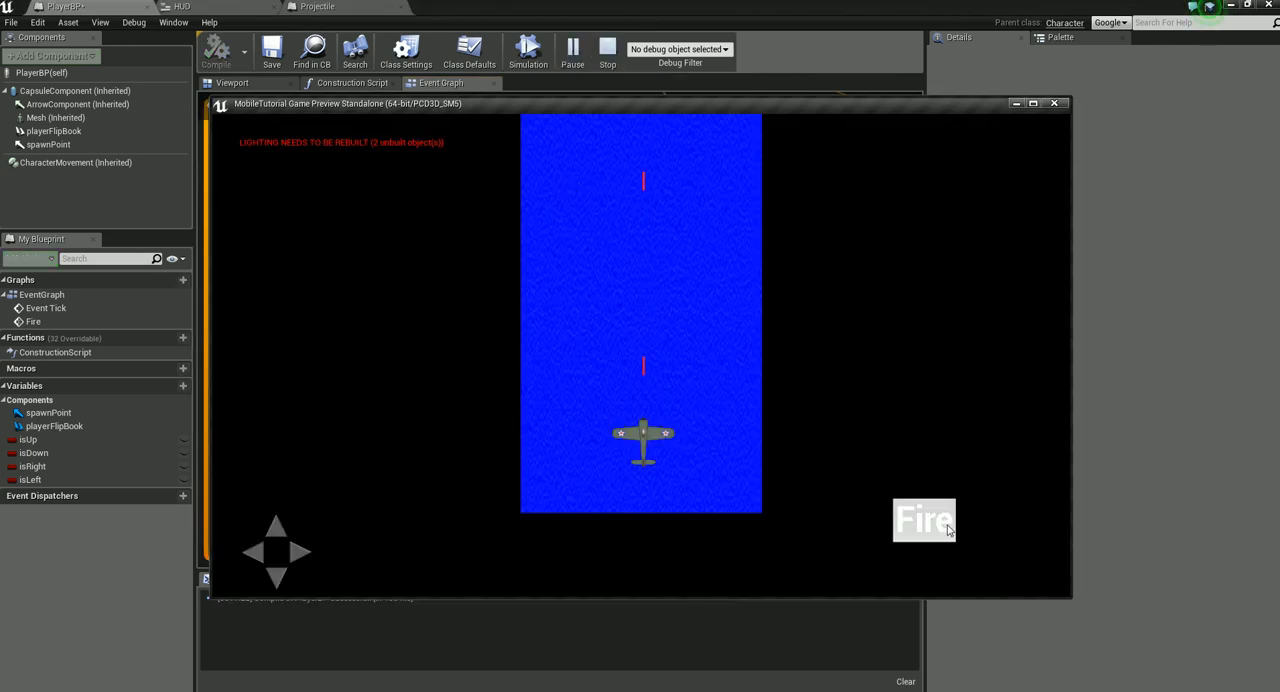
{"action": "left_click", "coordinate": [948, 530]}
{"action": "left_click", "coordinate": [1054, 104]}
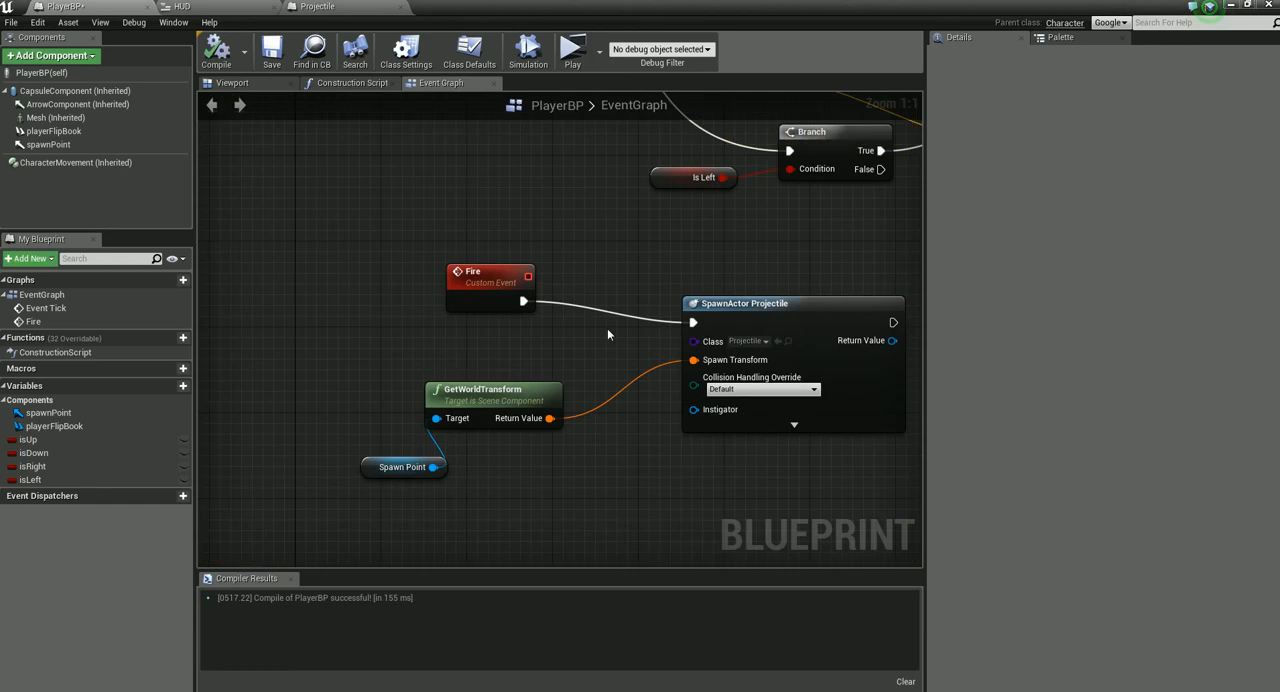
- Play the level with the World Outliner visible, fire projectiles and watch them pile up, then return to PlayerBP
{"action": "left_click", "coordinate": [1229, 5]}
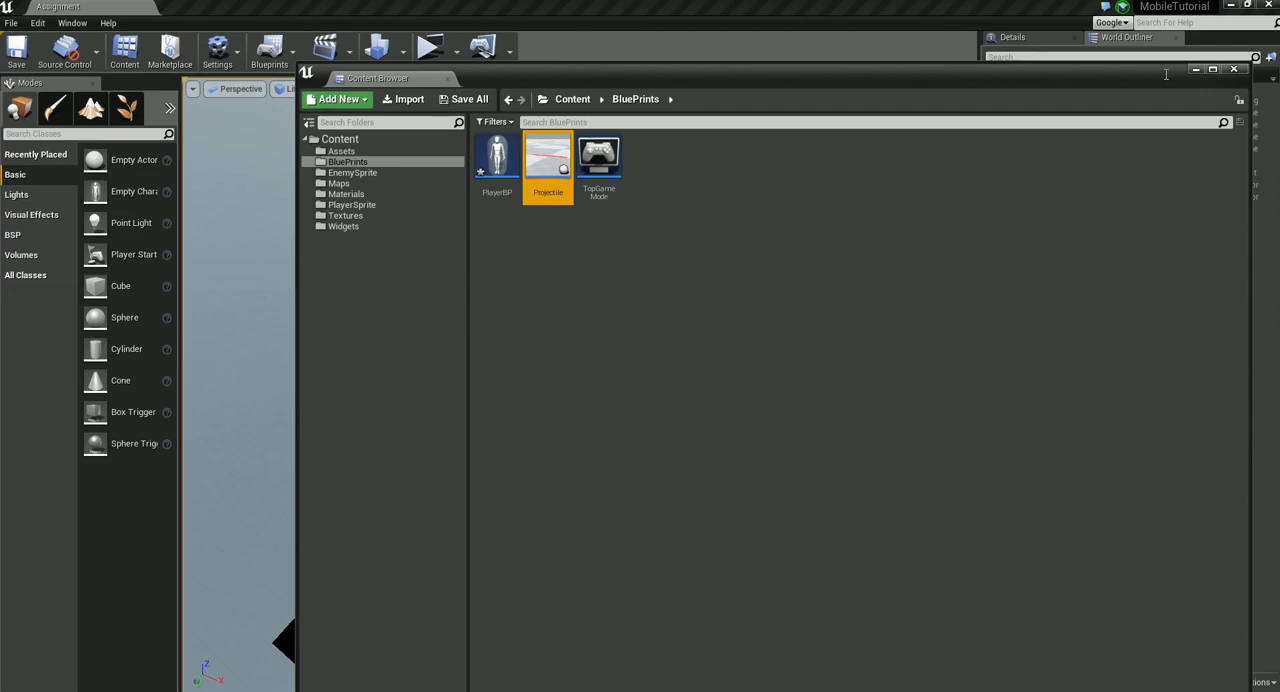
{"action": "left_click", "coordinate": [1197, 72]}
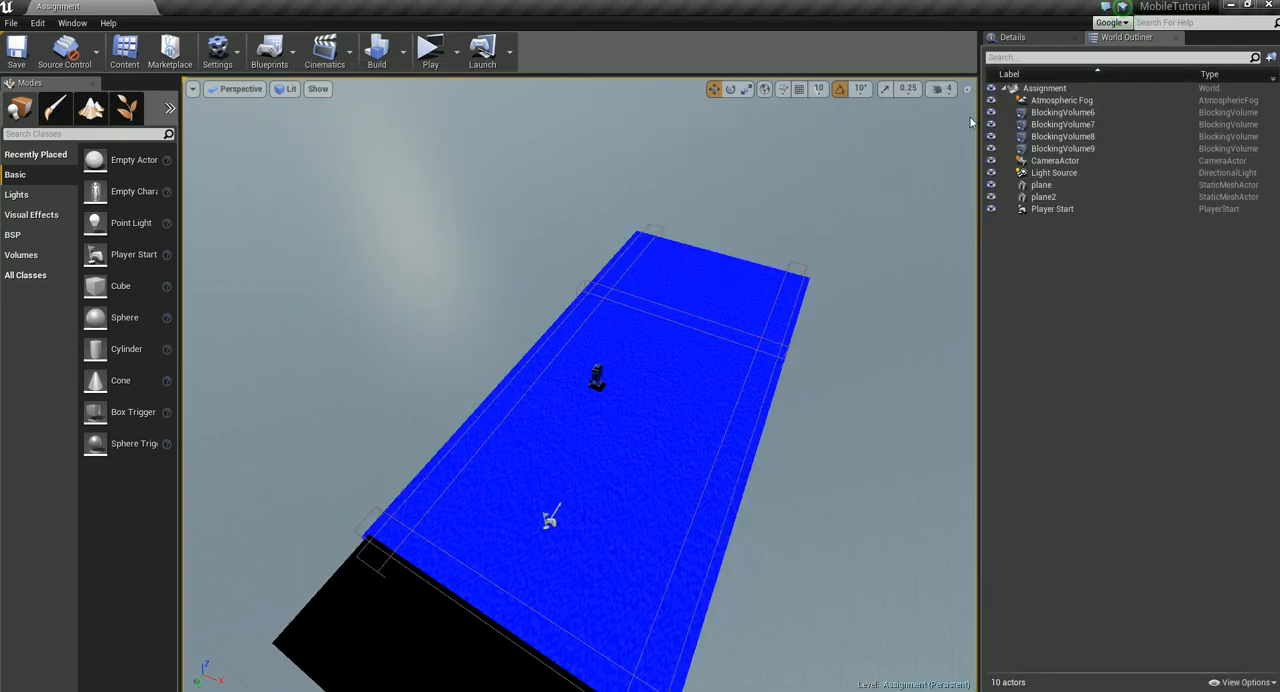
{"action": "left_click", "coordinate": [430, 50]}
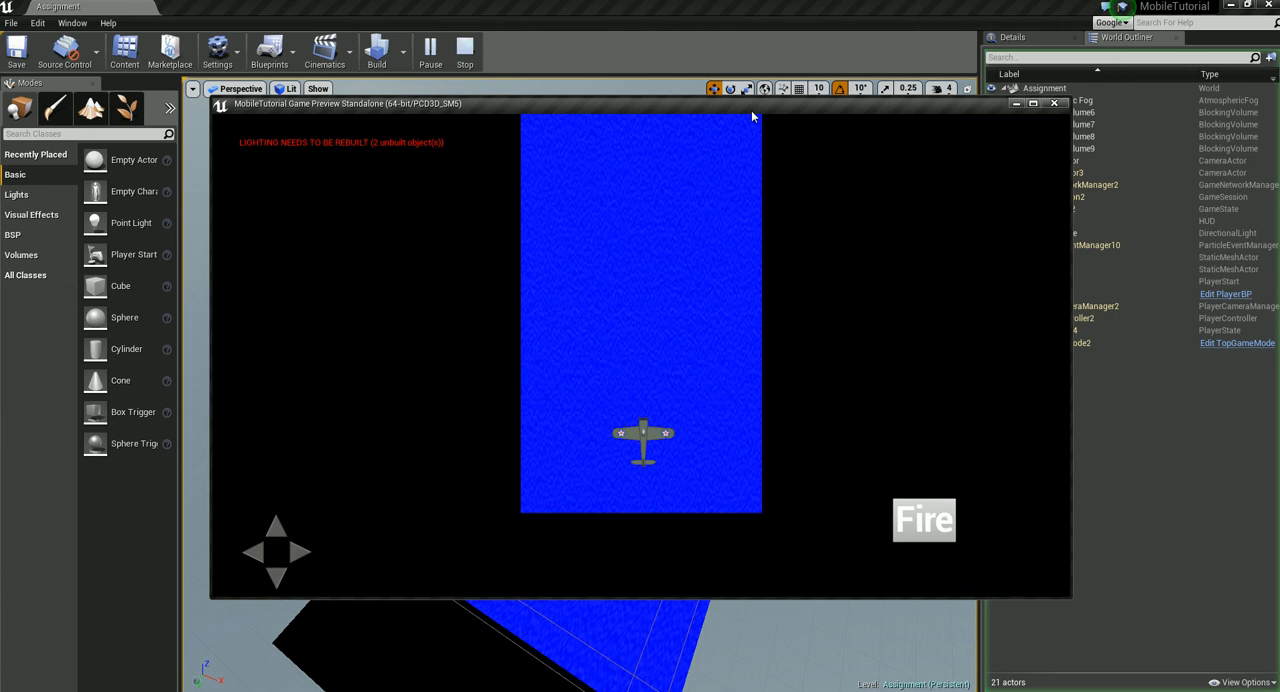
{"action": "left_click_drag", "start_coordinate": [705, 106], "coordinate": [242, 81]}
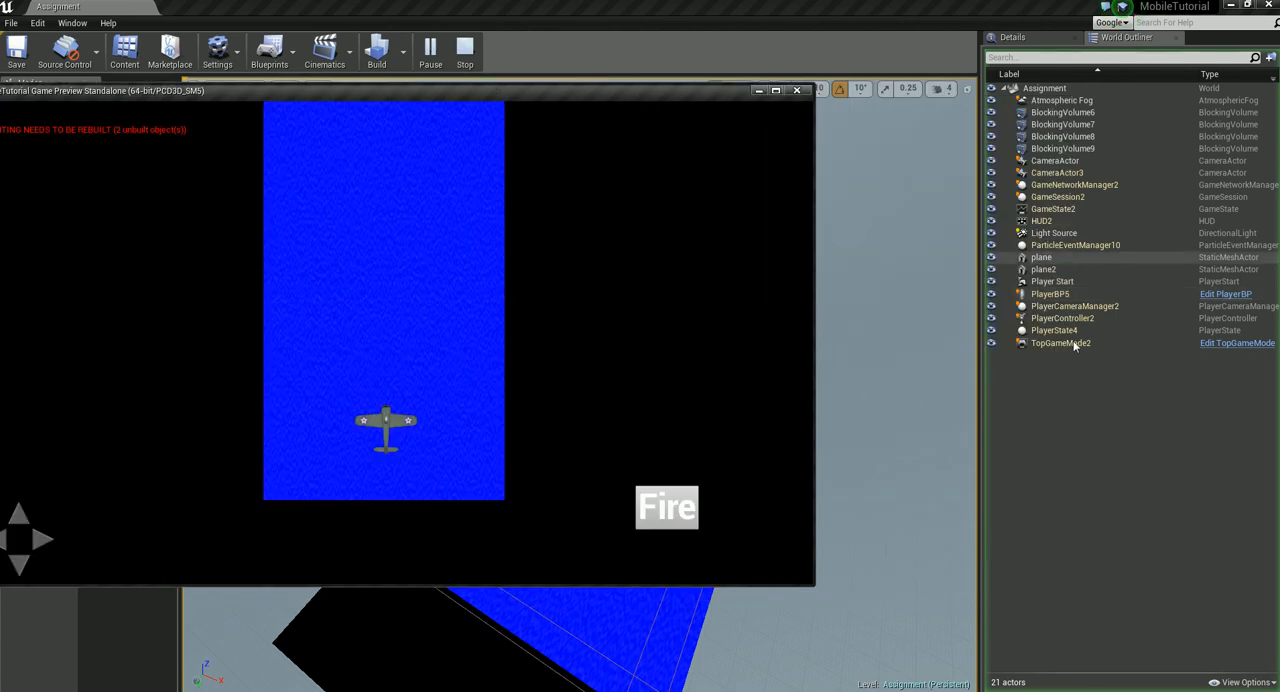
{"action": "left_click", "coordinate": [678, 514]}
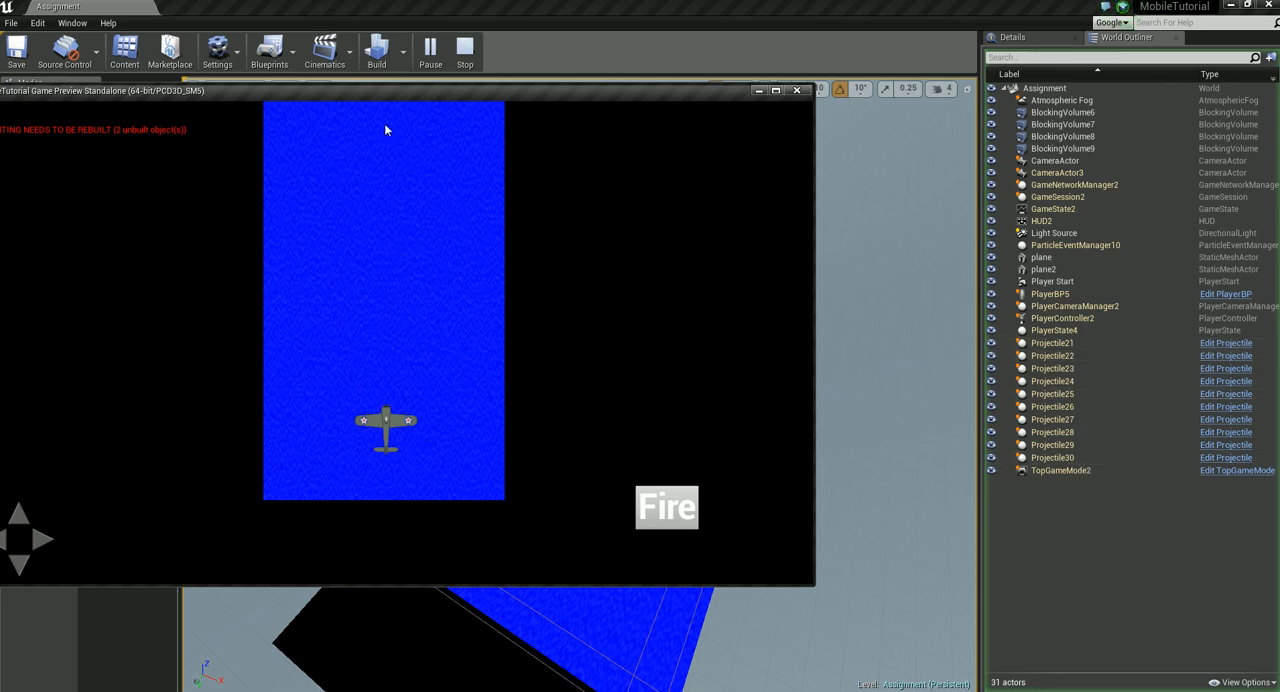
{"action": "left_click", "coordinate": [796, 94]}
{"action": "mouse_move", "coordinate": [737, 680]}
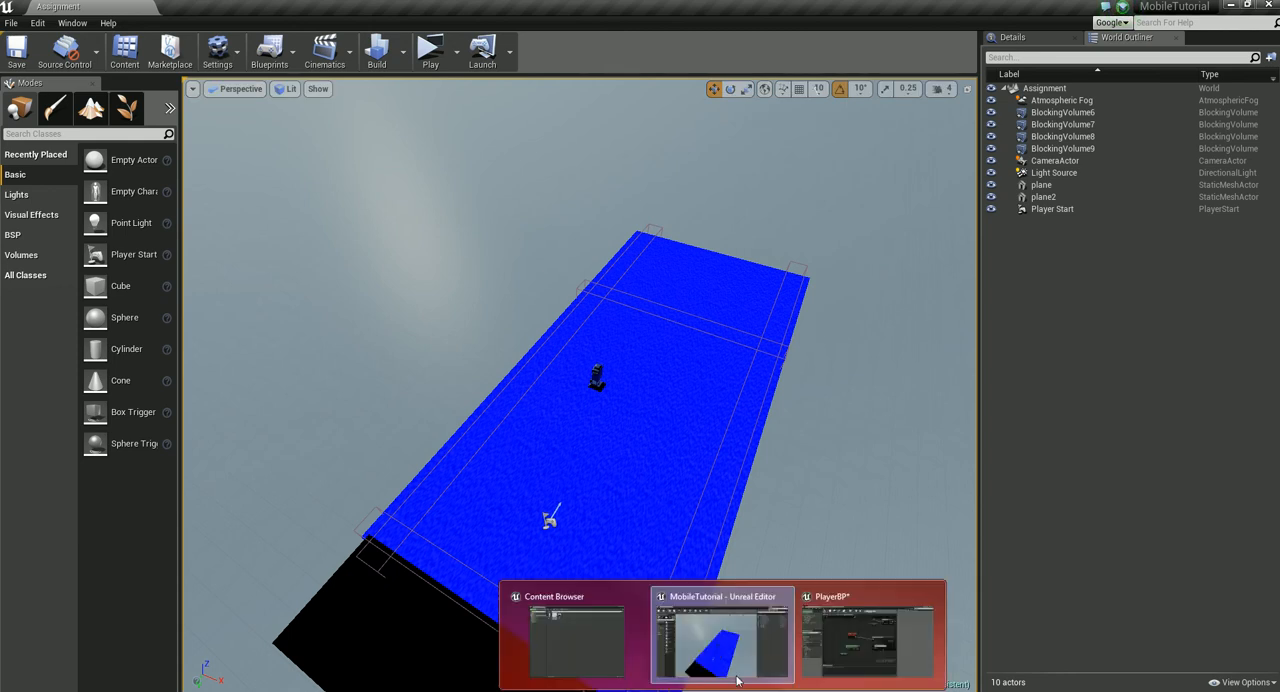
{"action": "left_click", "coordinate": [868, 640]}
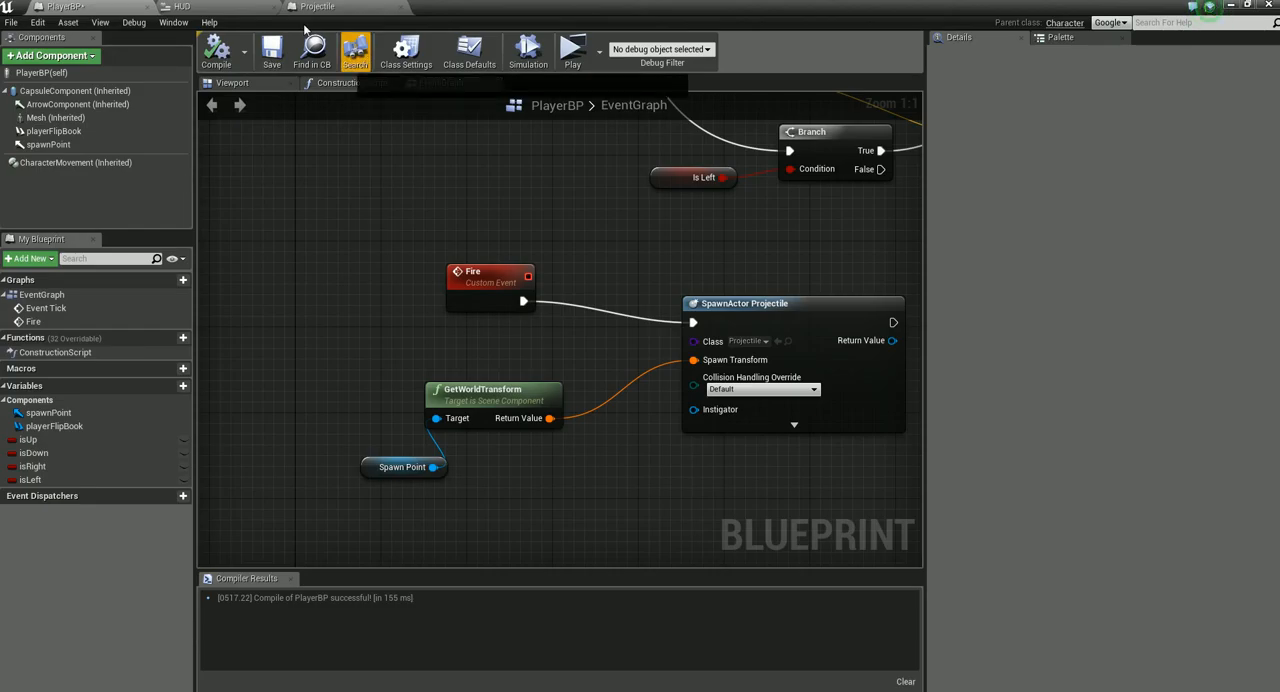
- Add an On Component Begin Overlap event for the Projectile's Box component
{"action": "left_click", "coordinate": [317, 6]}
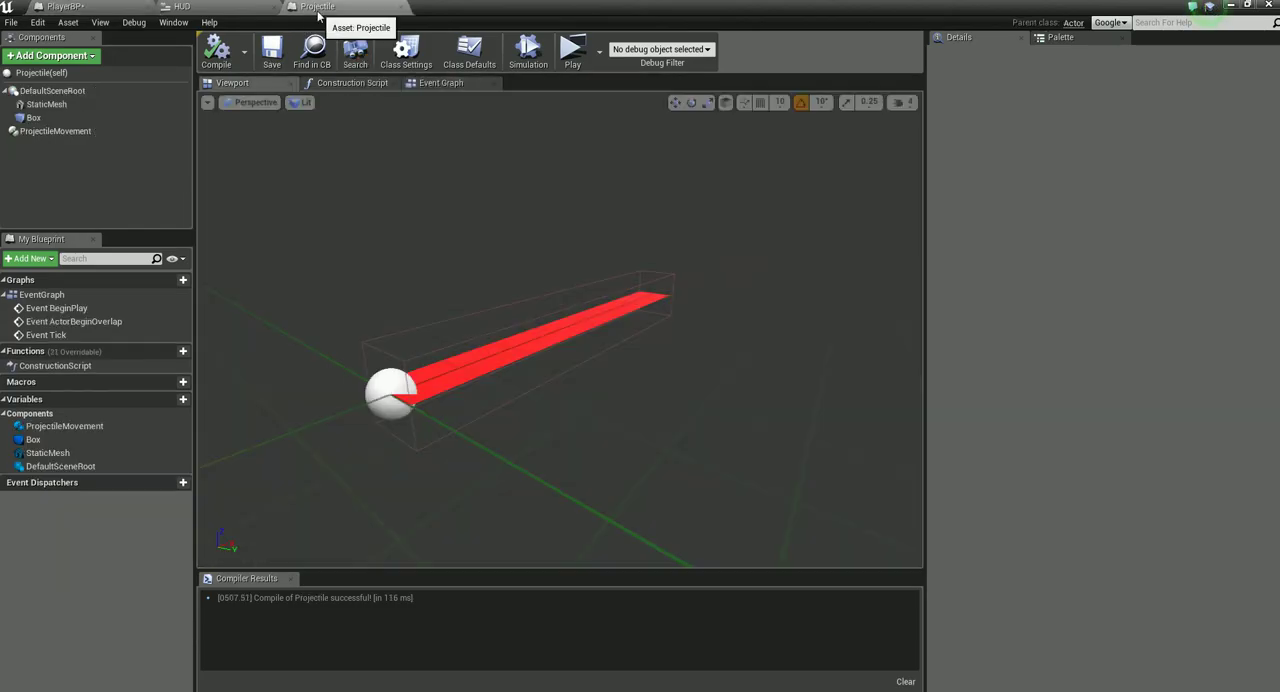
{"action": "left_click", "coordinate": [40, 120]}
{"action": "left_click", "coordinate": [440, 82]}
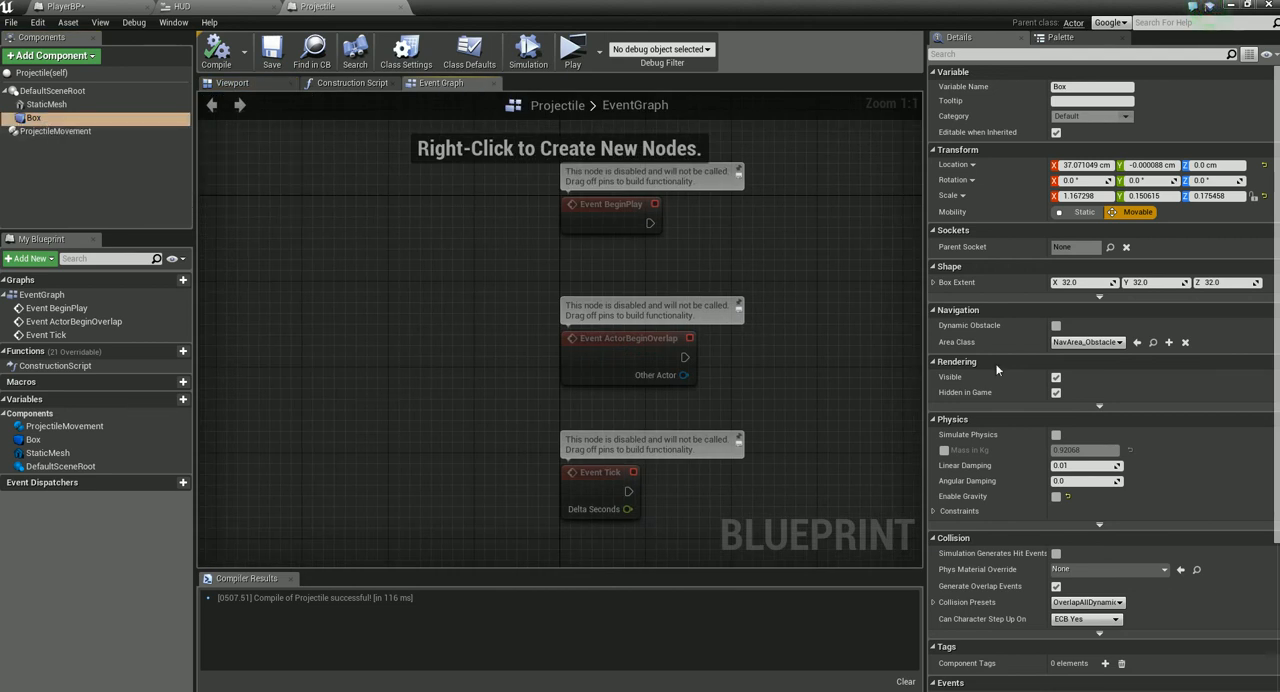
{"action": "scroll", "coordinate": [1119, 433], "scroll_direction": "down", "scroll_amount": 3}
{"action": "scroll", "coordinate": [1119, 433], "scroll_direction": "down", "scroll_amount": 3}
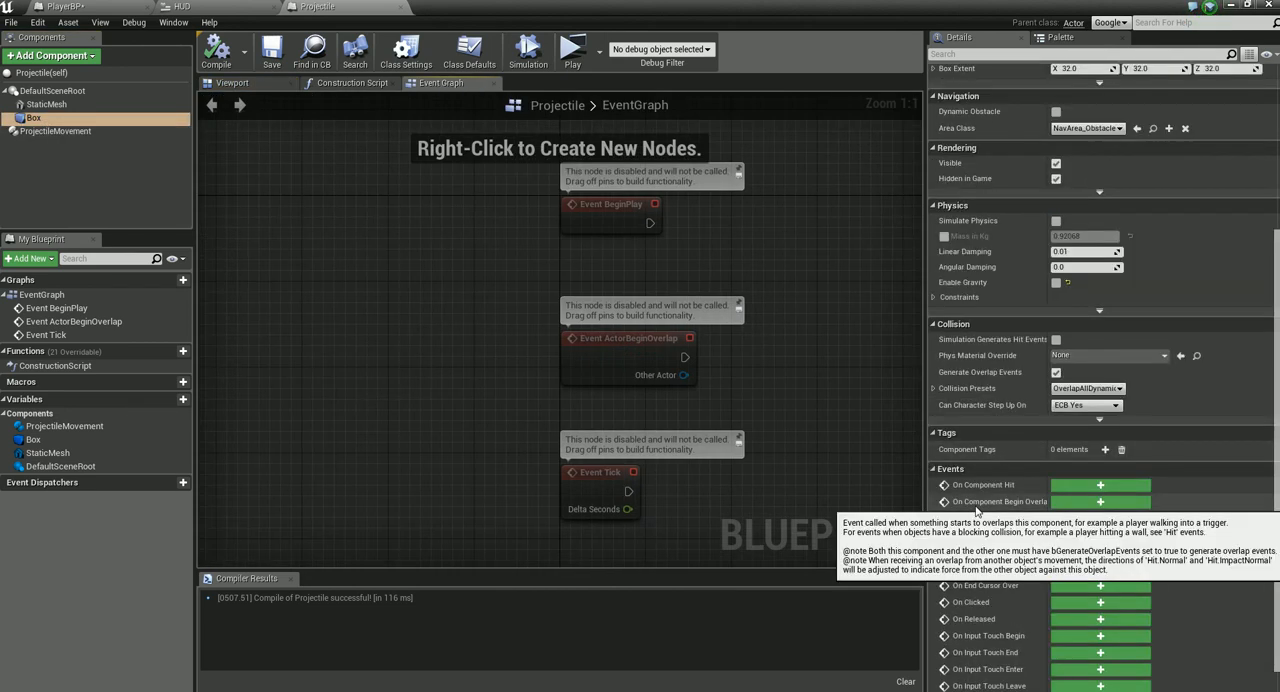
{"action": "left_click", "coordinate": [1100, 502]}
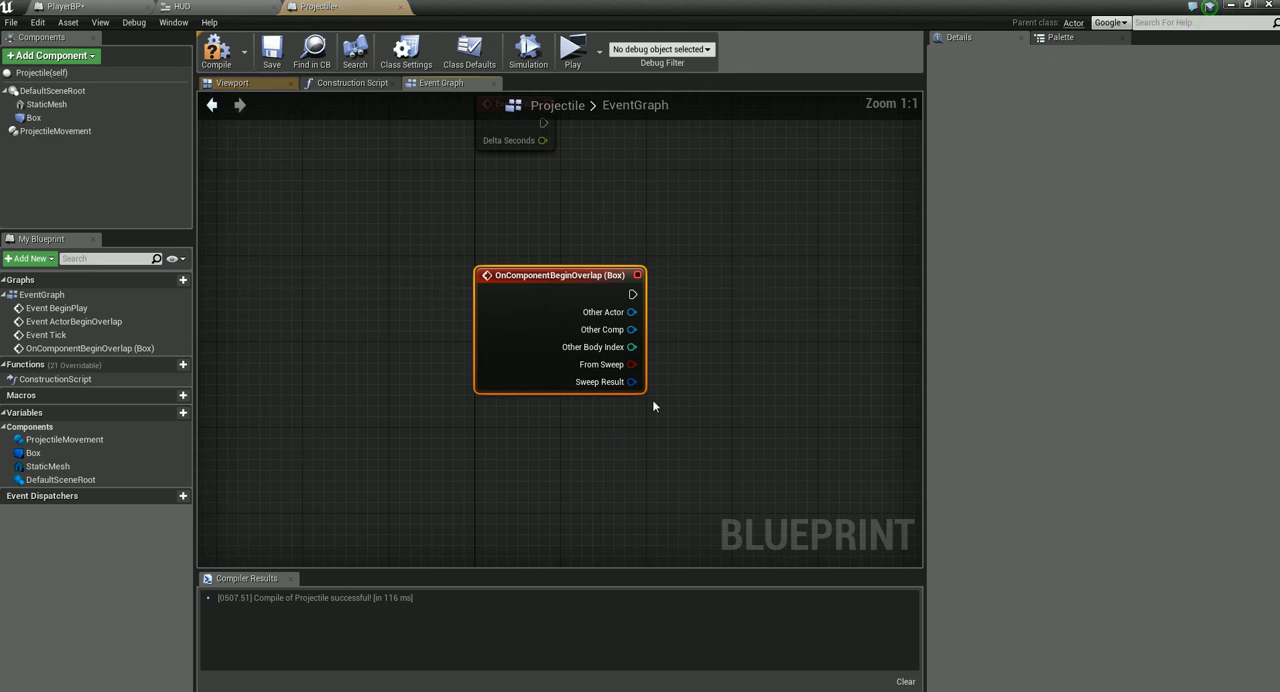
{"action": "right_click_drag", "start_coordinate": [715, 396], "coordinate": [548, 423]}
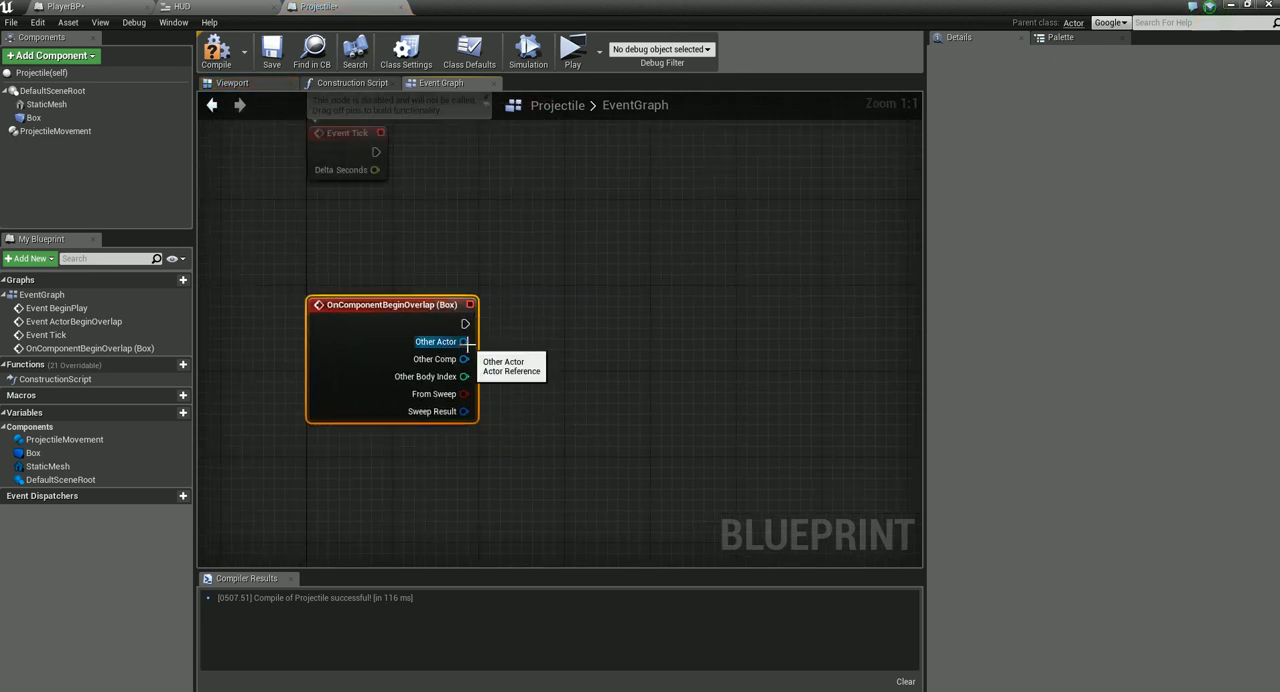
- Feed Other Actor through GetClass into a Class Is Child Of check
{"action": "left_click_drag", "start_coordinate": [464, 341], "coordinate": [655, 356]}
{"action": "type", "text": "get class"}
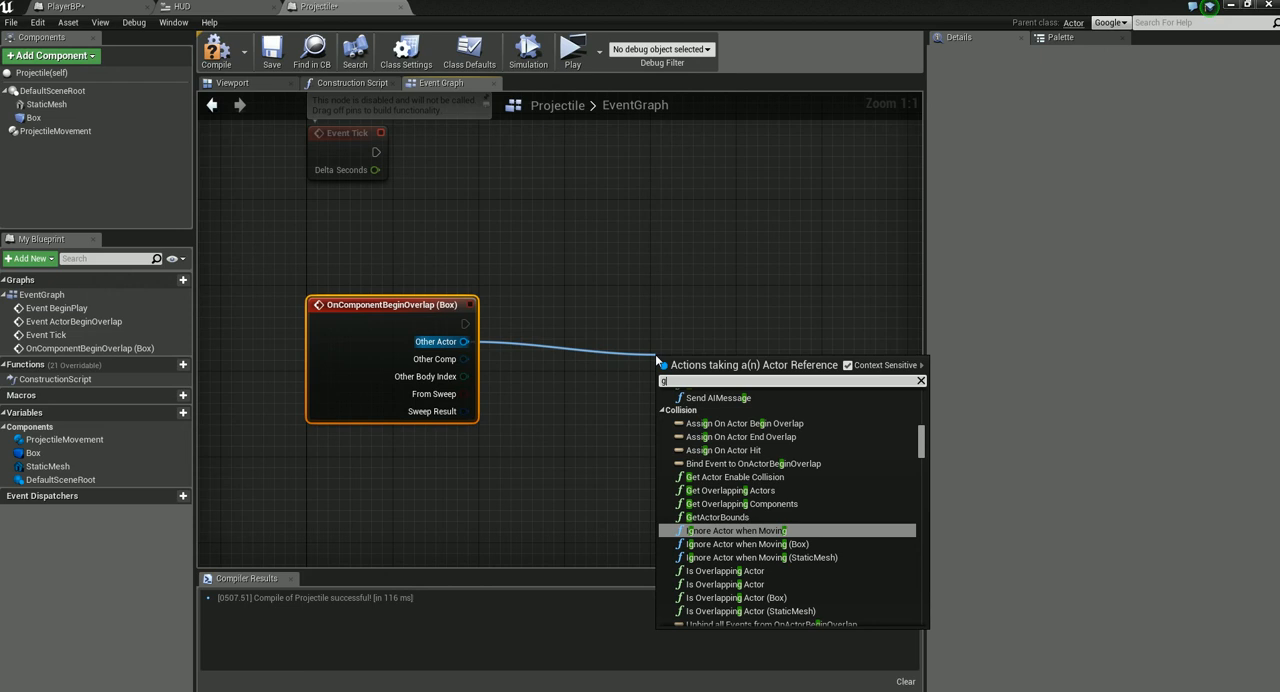
{"action": "key", "text": "Return"}
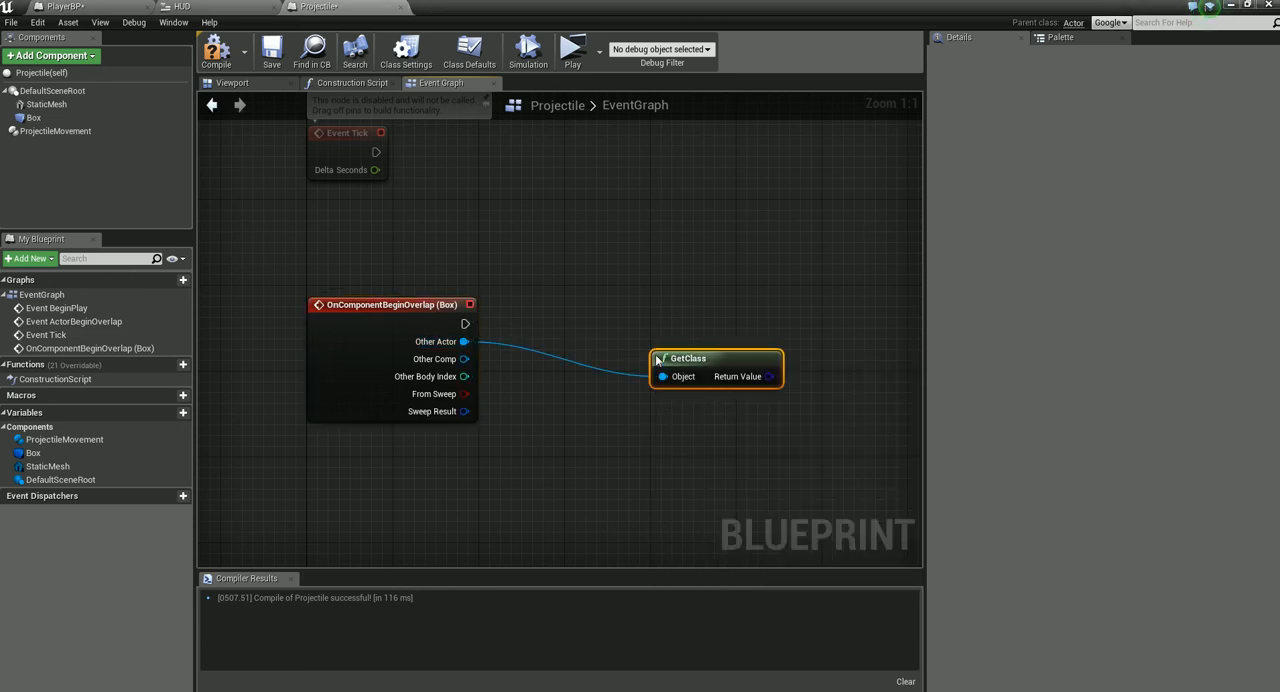
{"action": "right_click_drag", "start_coordinate": [725, 366], "coordinate": [573, 362]}
{"action": "mouse_move", "coordinate": [573, 362]}
{"action": "left_mouse_down"}
{"action": "mouse_move", "coordinate": [467, 373]}
{"action": "mouse_move", "coordinate": [658, 380]}
{"action": "left_mouse_up"}
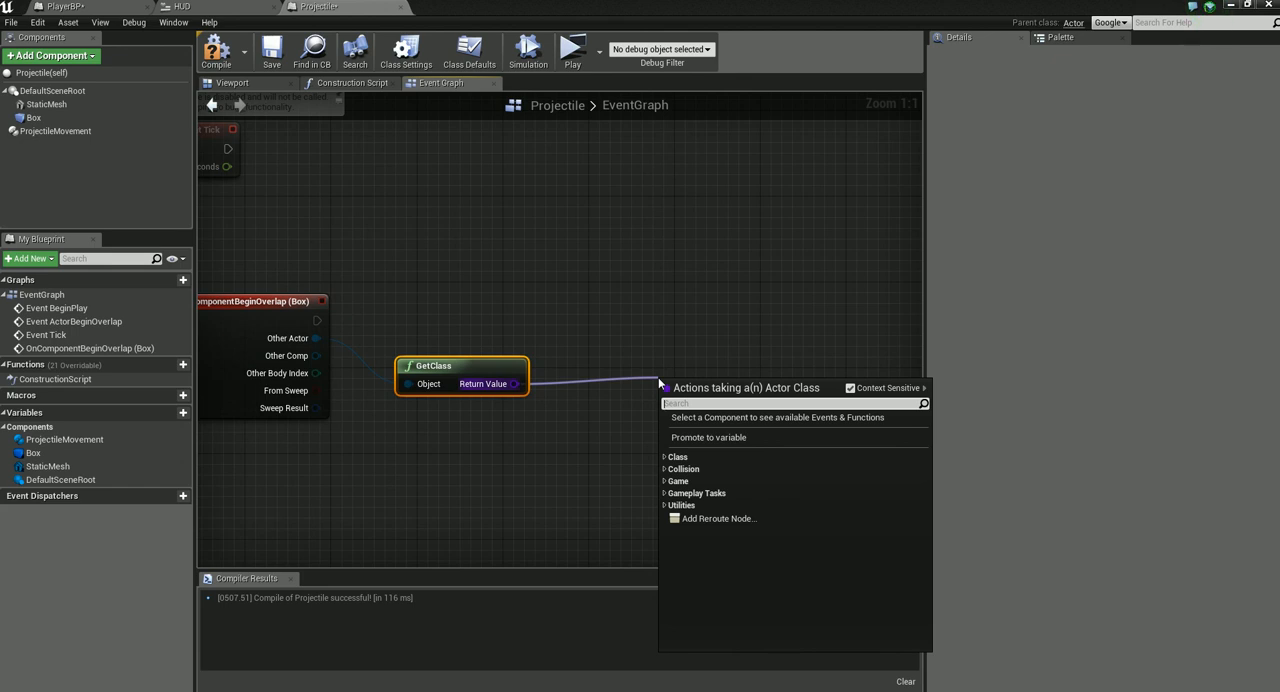
{"action": "type", "text": "class is chil"}
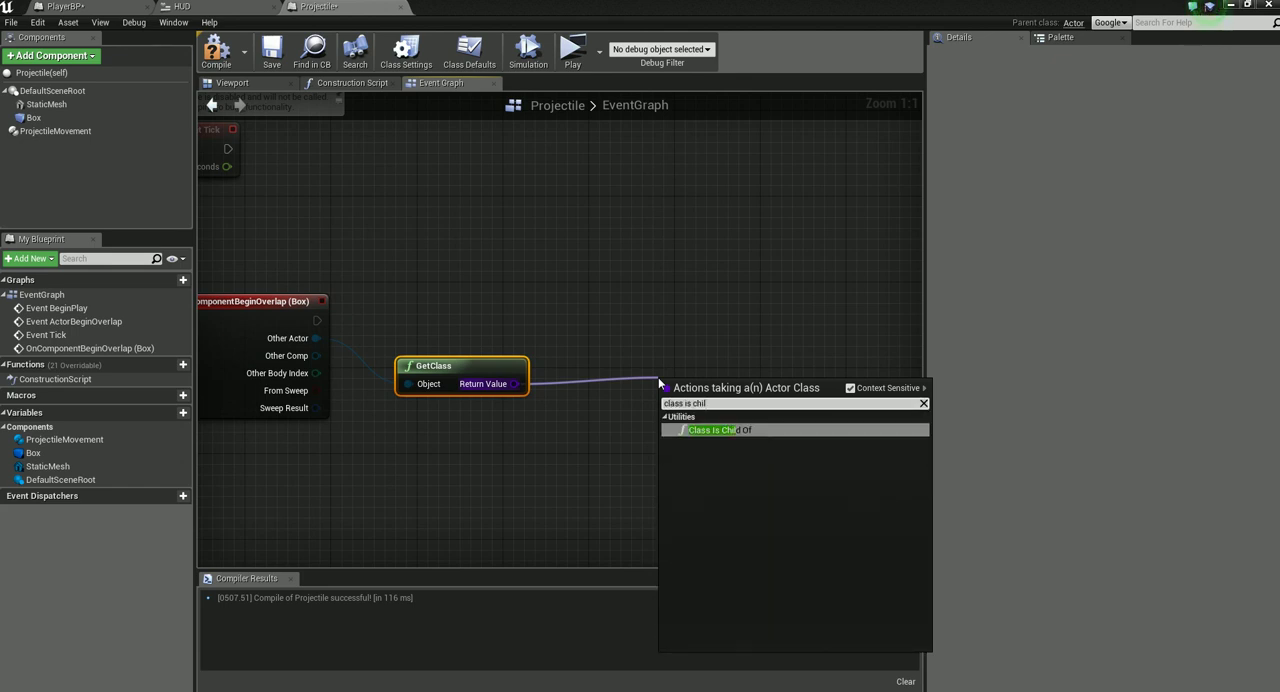
{"action": "key", "text": "Return"}
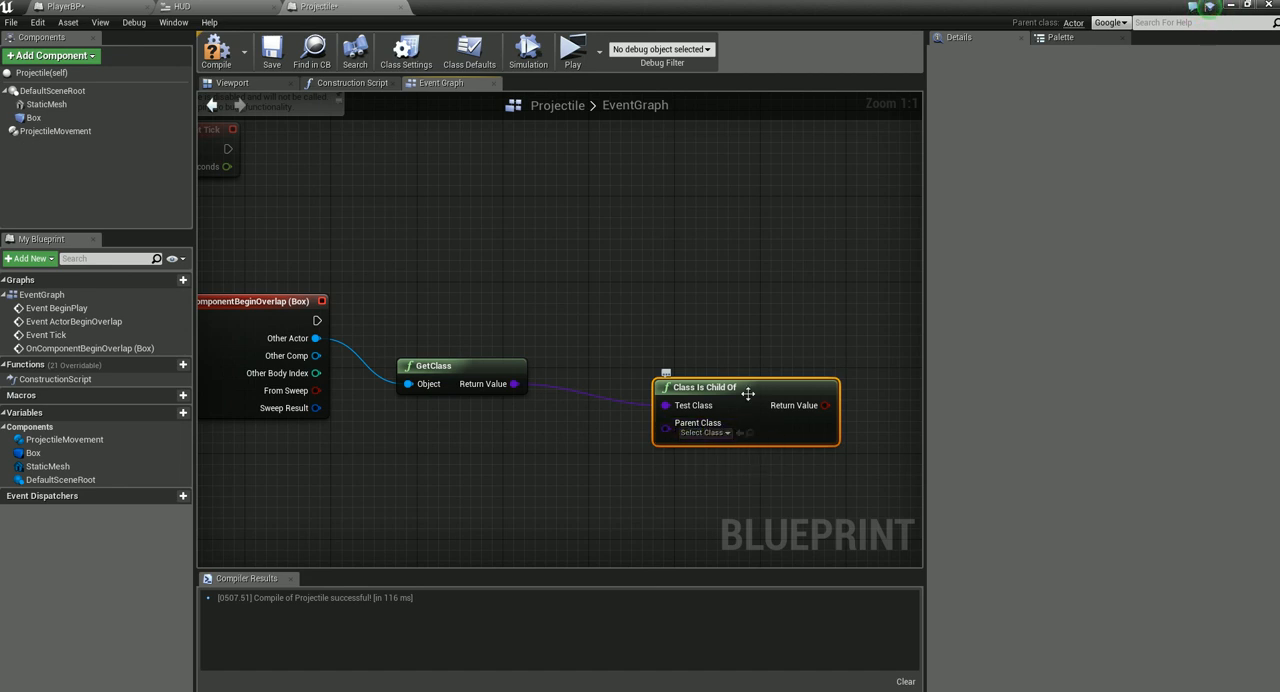
{"action": "left_click_drag", "start_coordinate": [724, 392], "coordinate": [653, 388]}
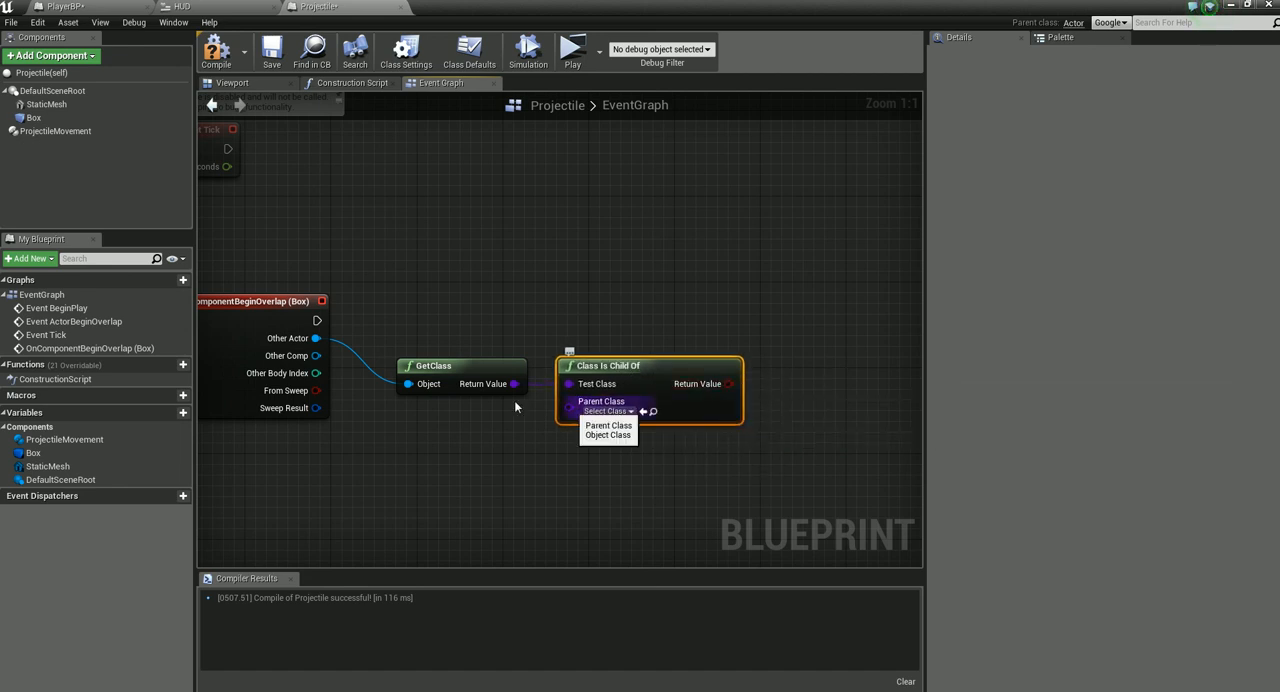
{"action": "right_click_drag", "start_coordinate": [434, 443], "coordinate": [486, 400]}
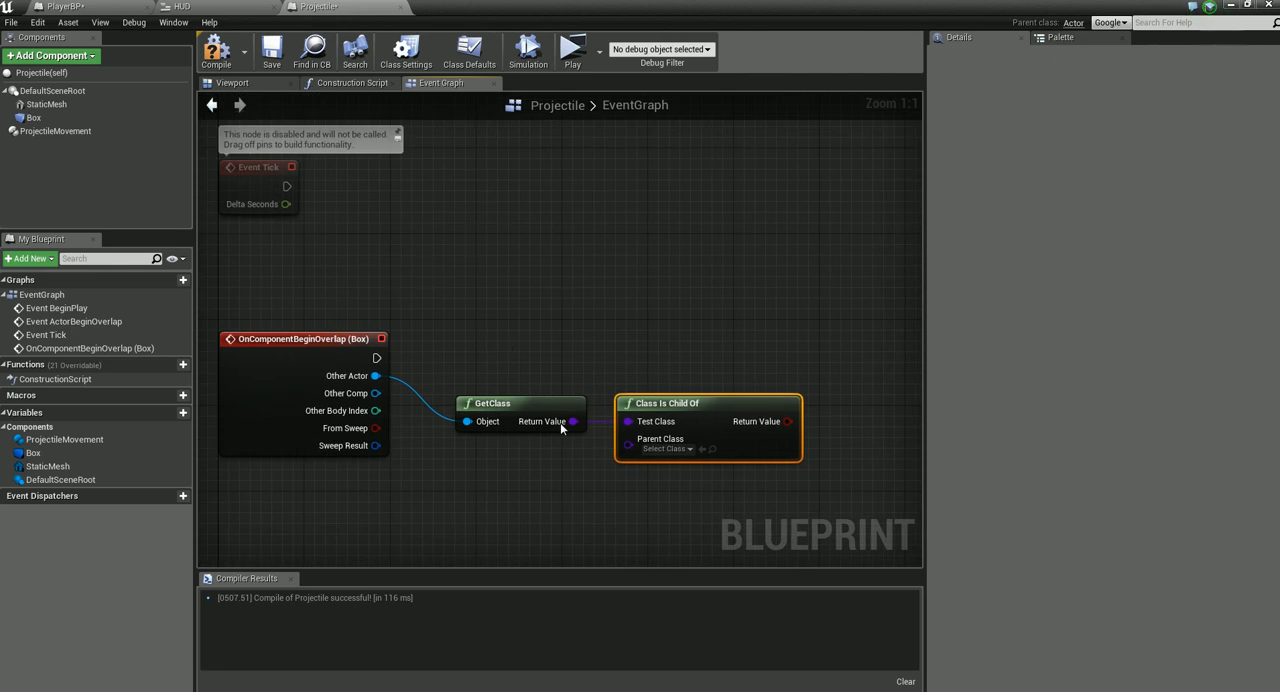
- Branch on the class check from the overlap event and DestroyActor on the False path
{"action": "left_click_drag", "start_coordinate": [787, 421], "coordinate": [709, 288]}
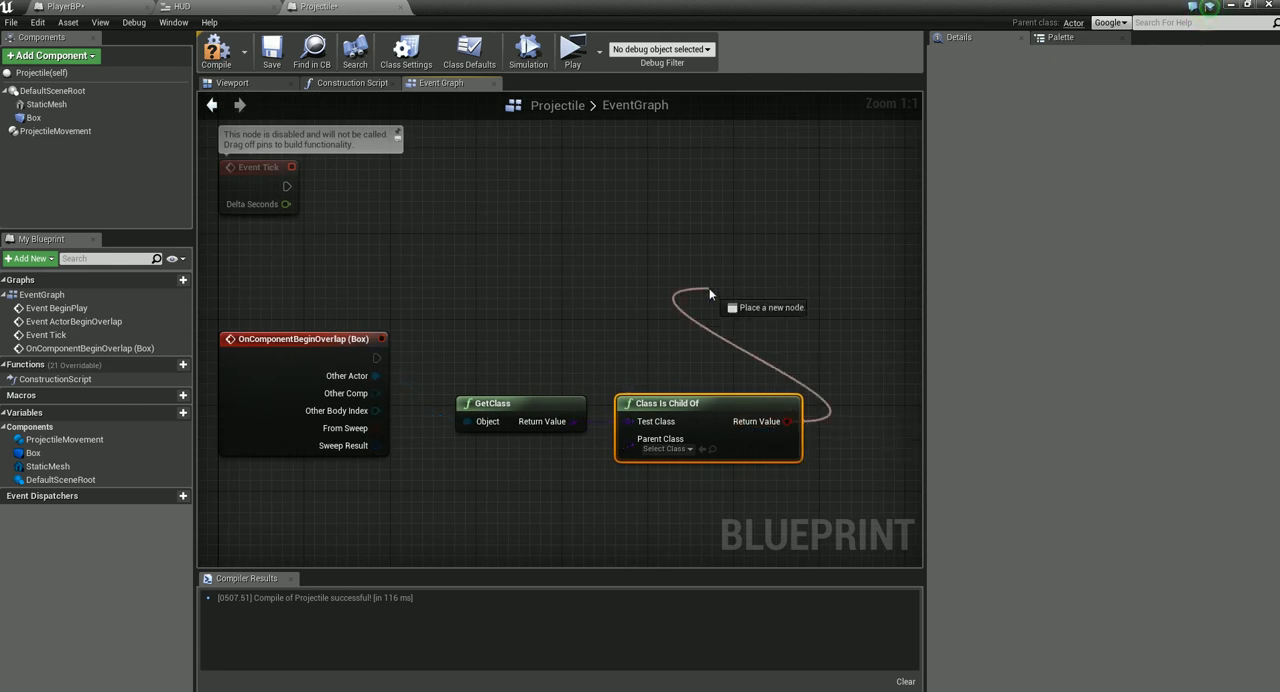
{"action": "type", "text": "br"}
{"action": "key", "text": "Return"}
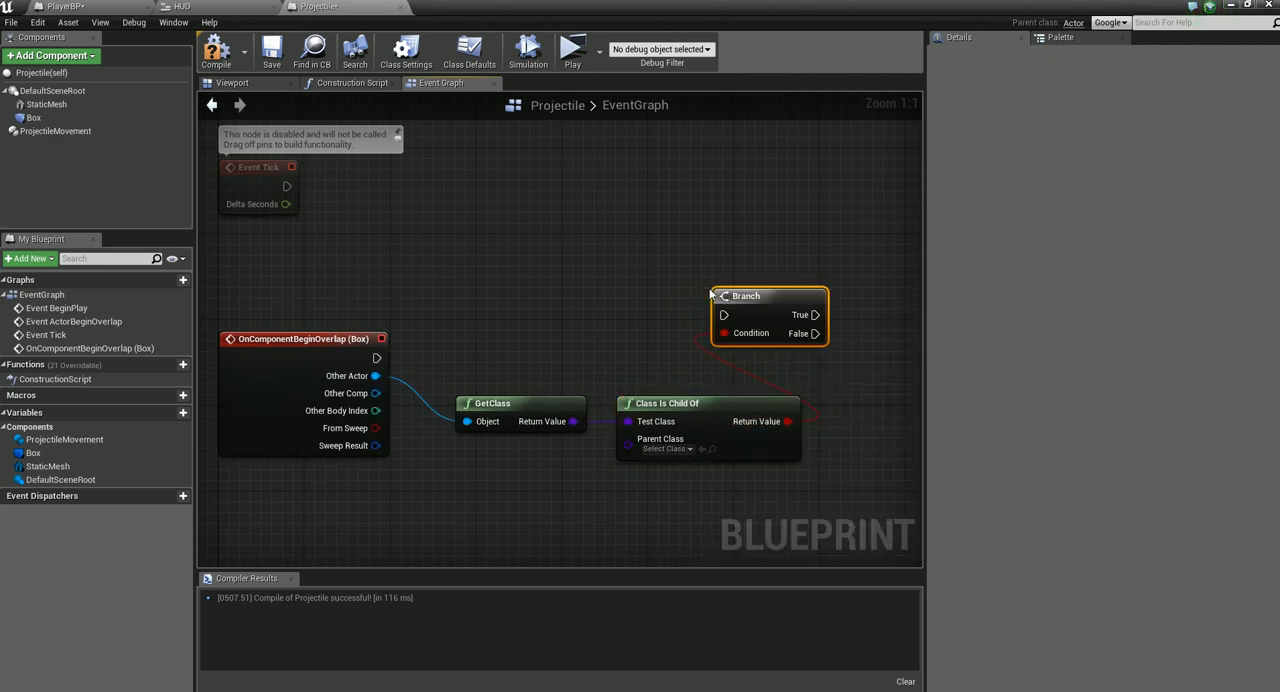
{"action": "left_click_drag", "start_coordinate": [376, 360], "coordinate": [723, 315]}
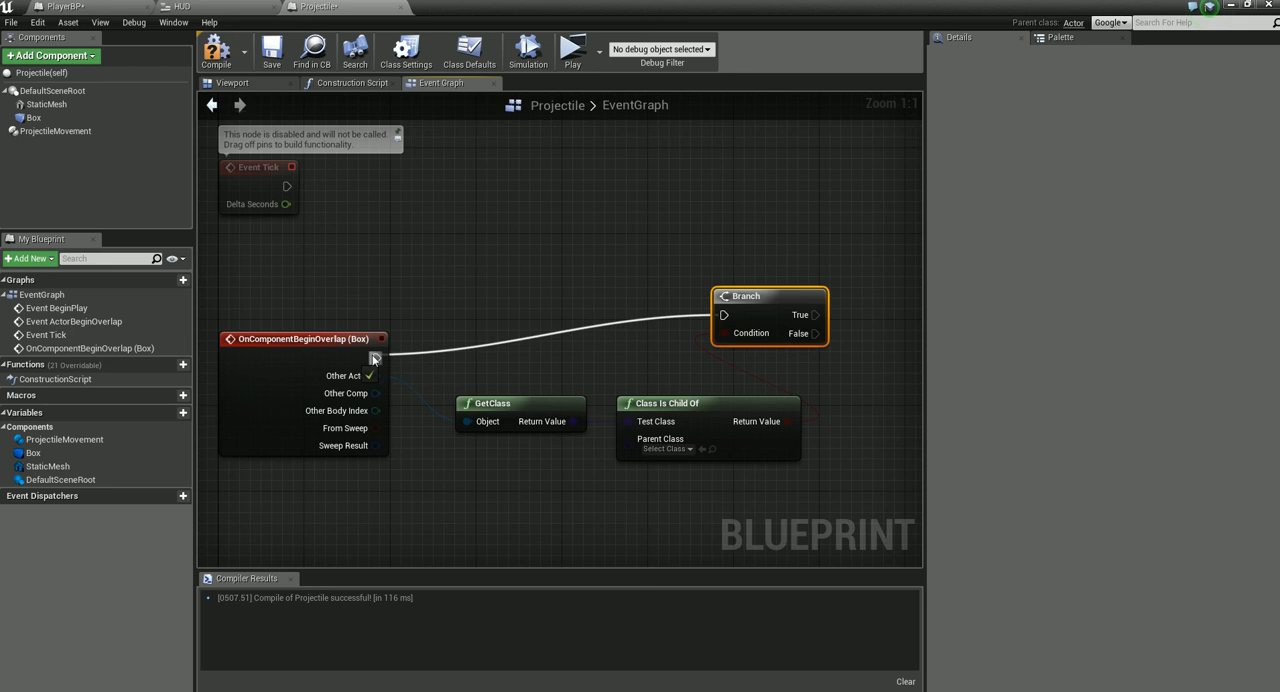
{"action": "right_click_drag", "start_coordinate": [700, 300], "coordinate": [436, 306]}
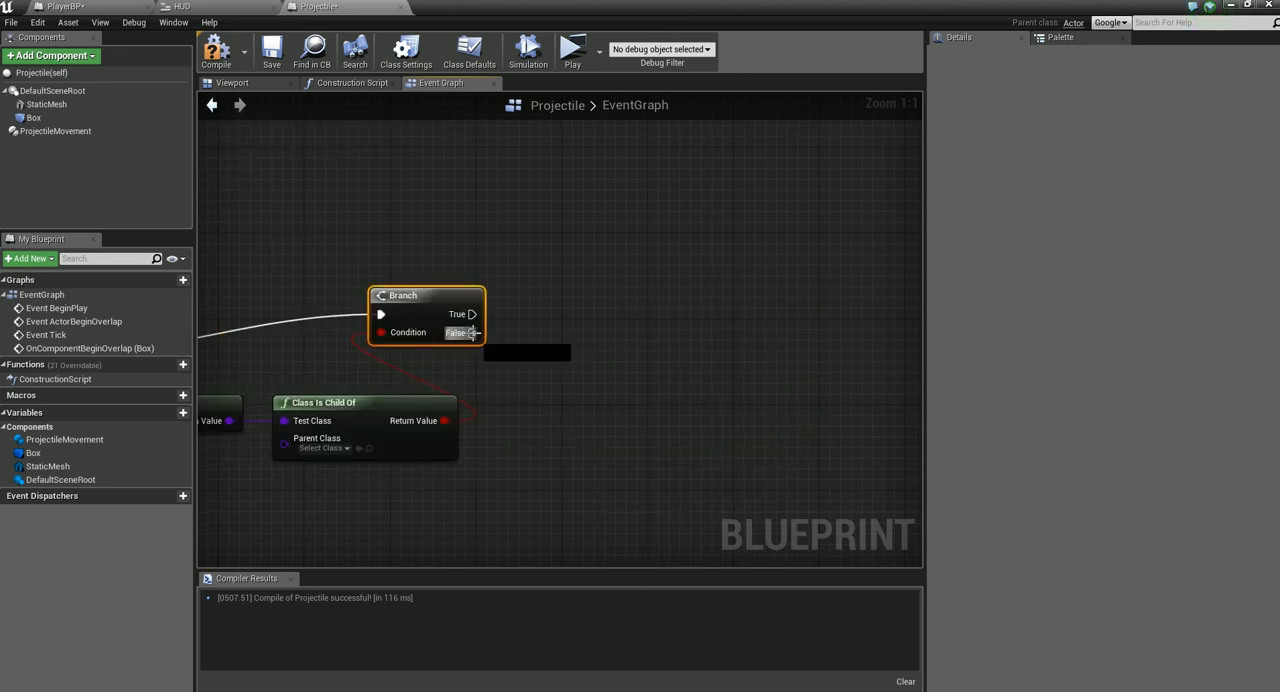
{"action": "left_click_drag", "start_coordinate": [473, 332], "coordinate": [597, 399]}
{"action": "type", "text": "destroy"}
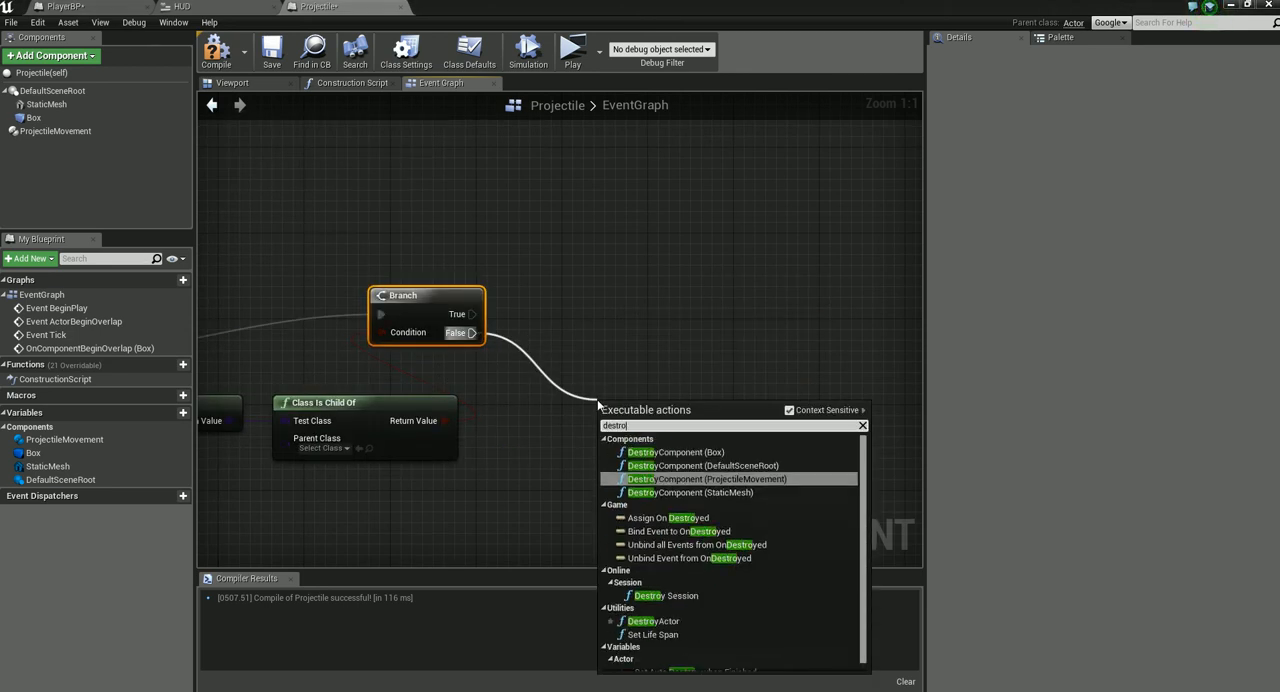
{"action": "key", "text": "Return"}
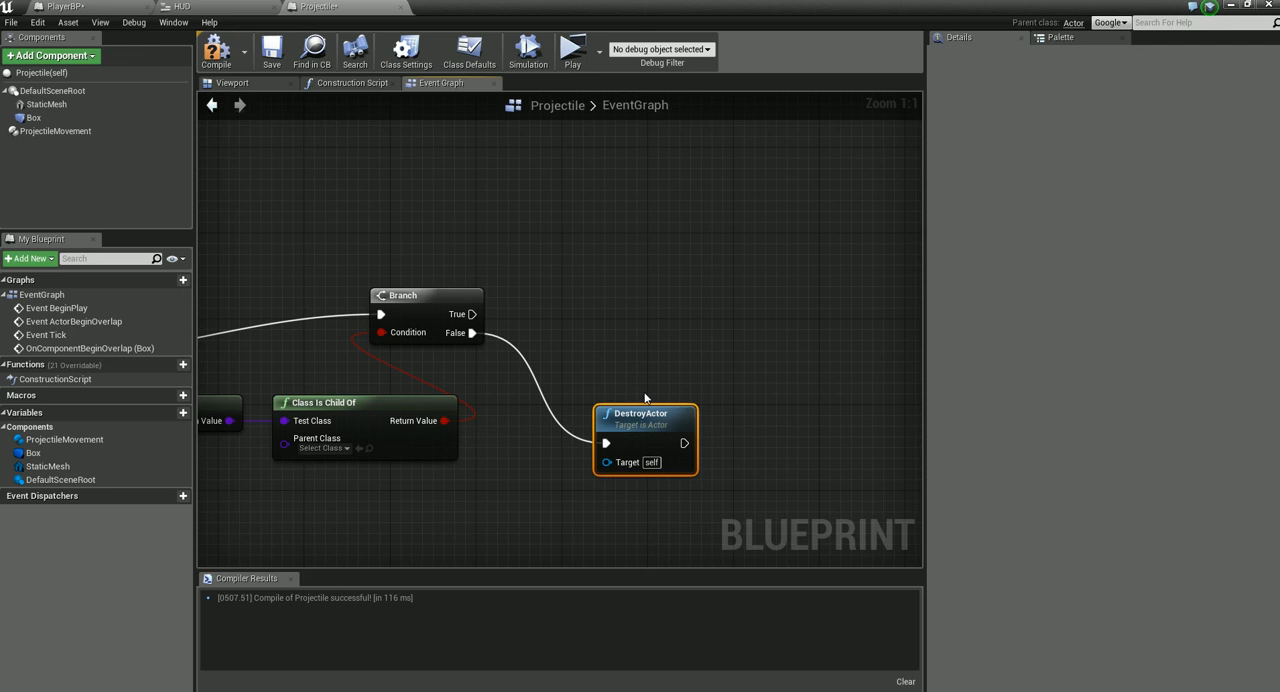
{"action": "right_click_drag", "start_coordinate": [643, 380], "coordinate": [855, 371]}
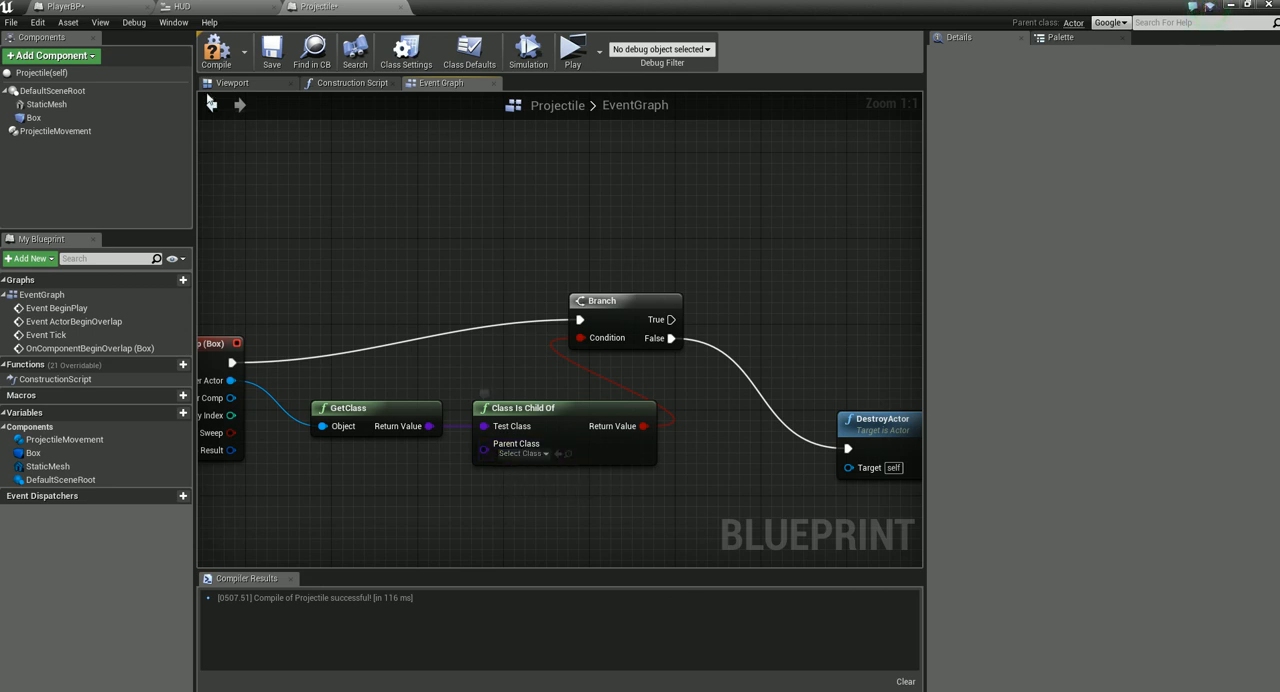
- Compile and save the Projectile blueprint and bring the overlap nodes into view
{"action": "left_click", "coordinate": [216, 50]}
{"action": "left_click", "coordinate": [272, 50]}
{"action": "right_click_drag", "start_coordinate": [406, 192], "coordinate": [560, 250]}
{"action": "right_click_drag", "start_coordinate": [653, 356], "coordinate": [540, 277]}
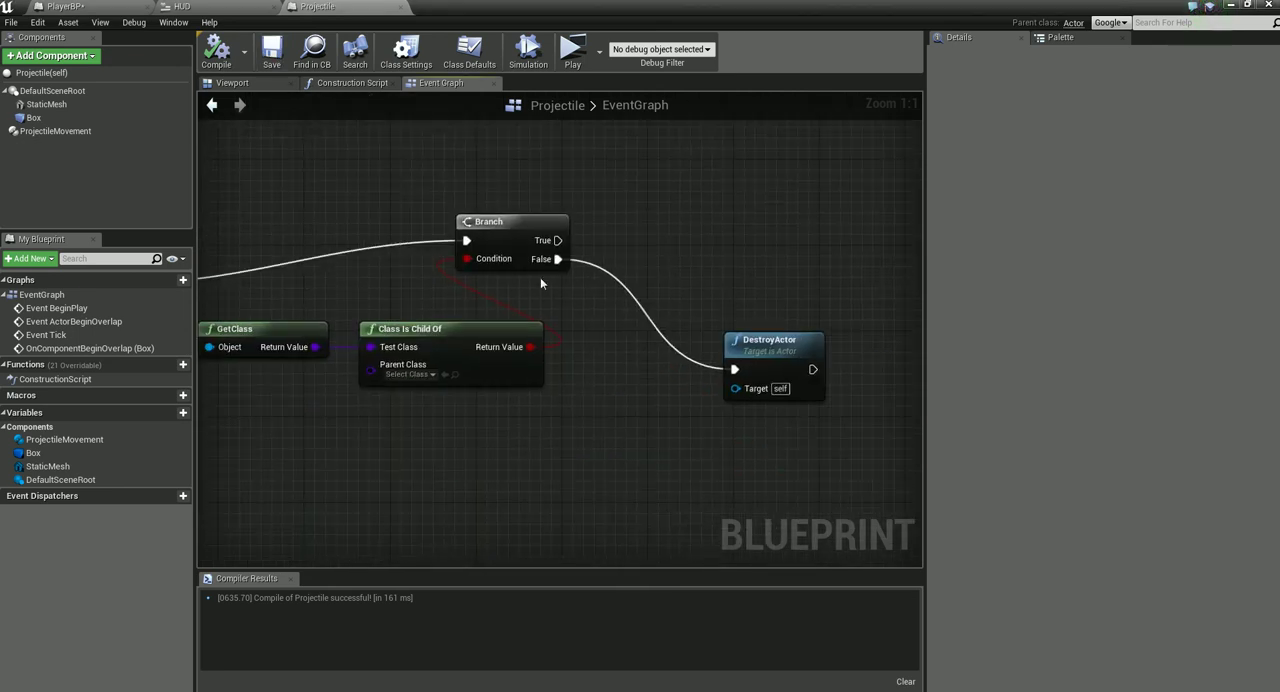
- Reposition the DestroyActor node beside the Branch's False output
{"action": "left_click", "coordinate": [770, 340]}
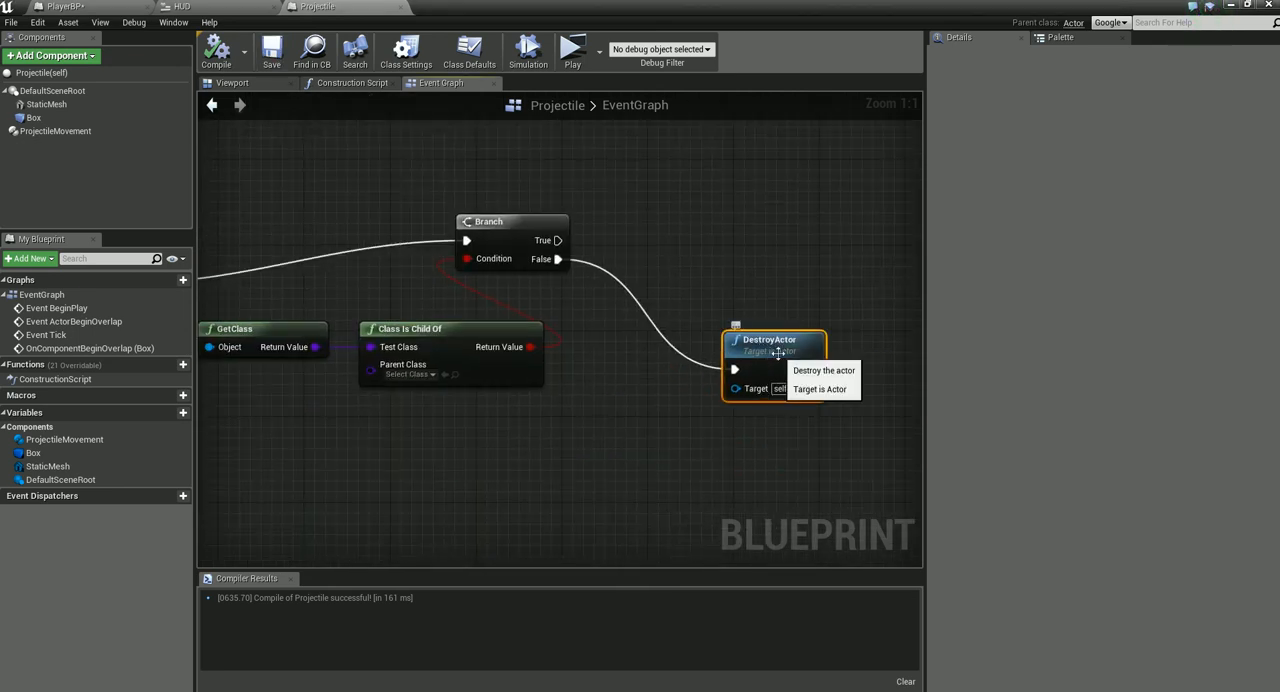
{"action": "left_click_drag", "start_coordinate": [780, 345], "coordinate": [760, 365]}
{"action": "left_click", "coordinate": [727, 327]}
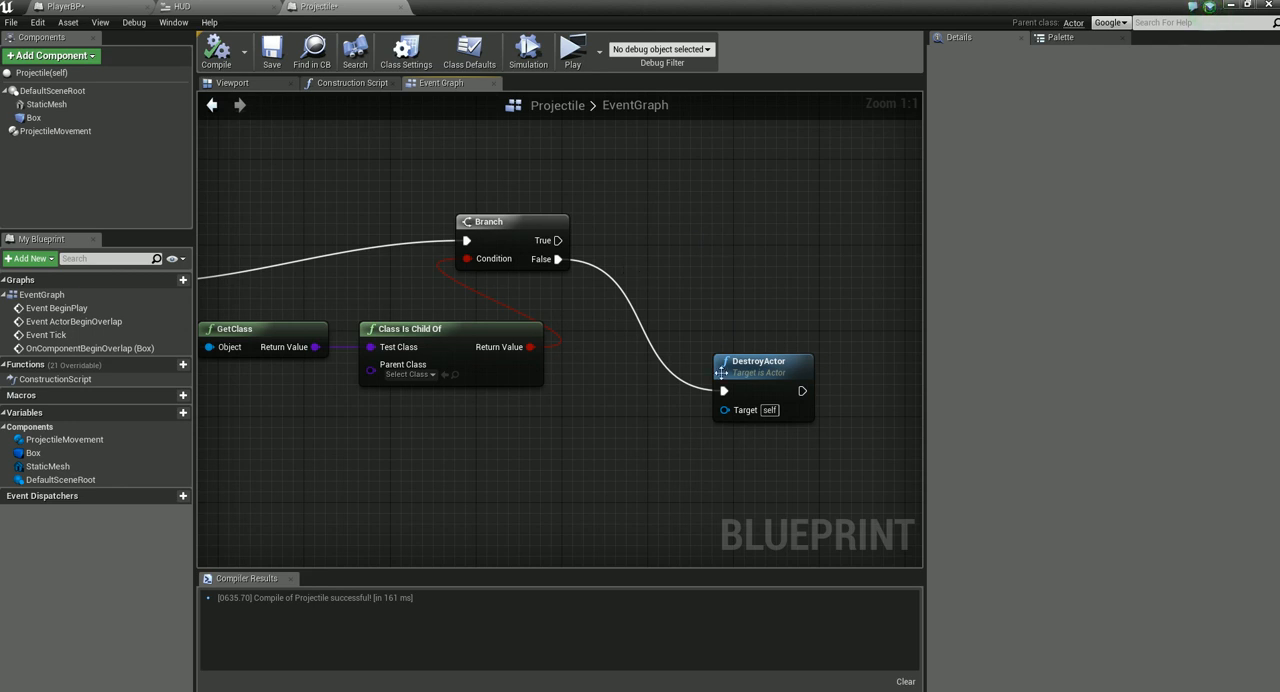
{"action": "left_click_drag", "start_coordinate": [722, 372], "coordinate": [755, 328]}
{"action": "left_click", "coordinate": [425, 135]}
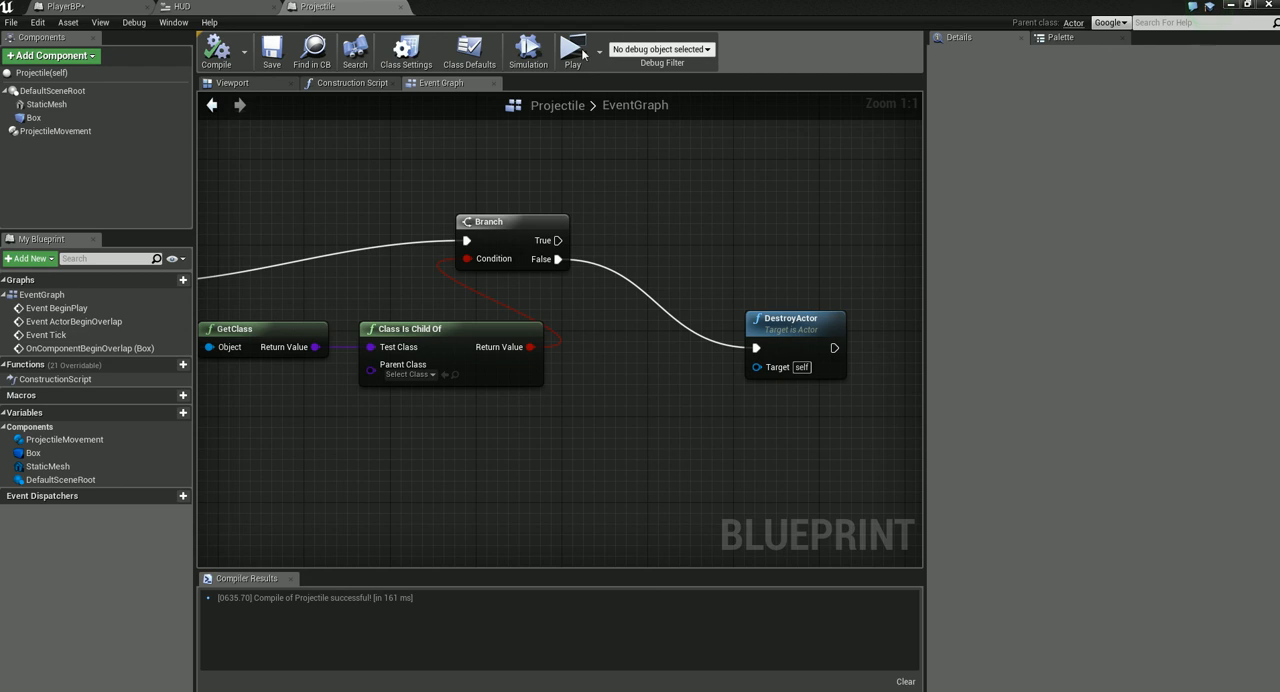
{"action": "left_click", "coordinate": [1210, 6]}
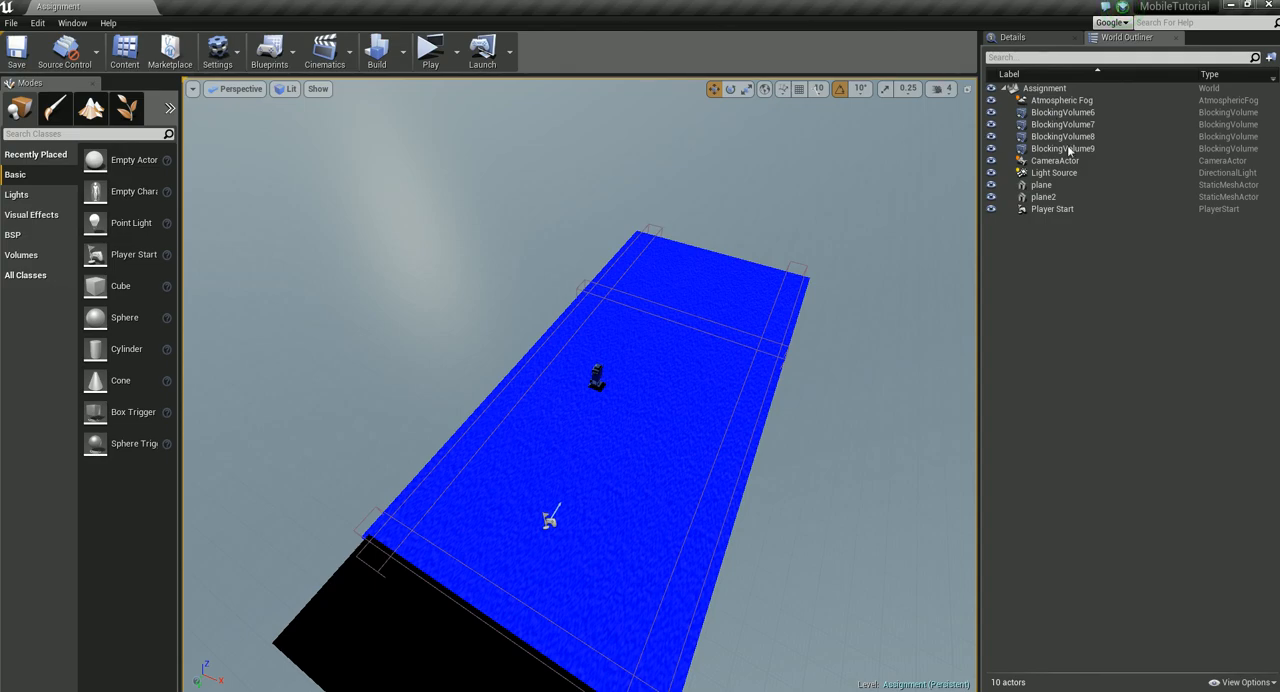
{"action": "left_click", "coordinate": [430, 50]}
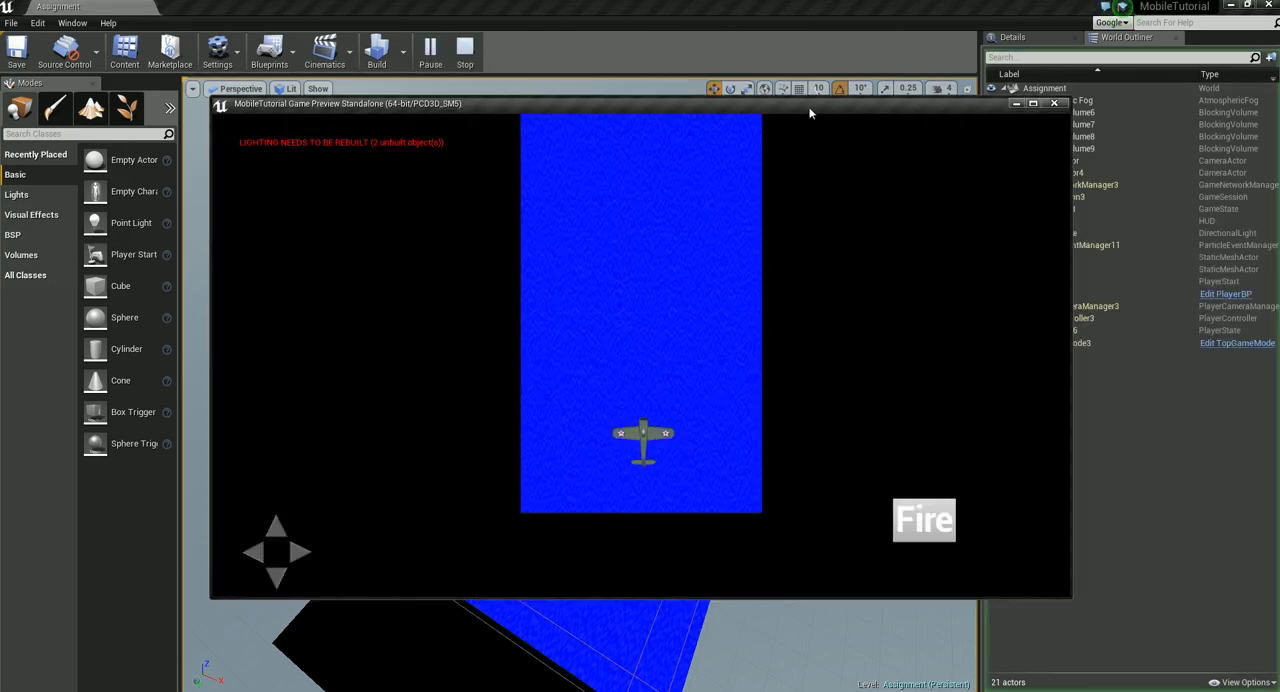
{"action": "left_click_drag", "start_coordinate": [810, 113], "coordinate": [510, 106]}
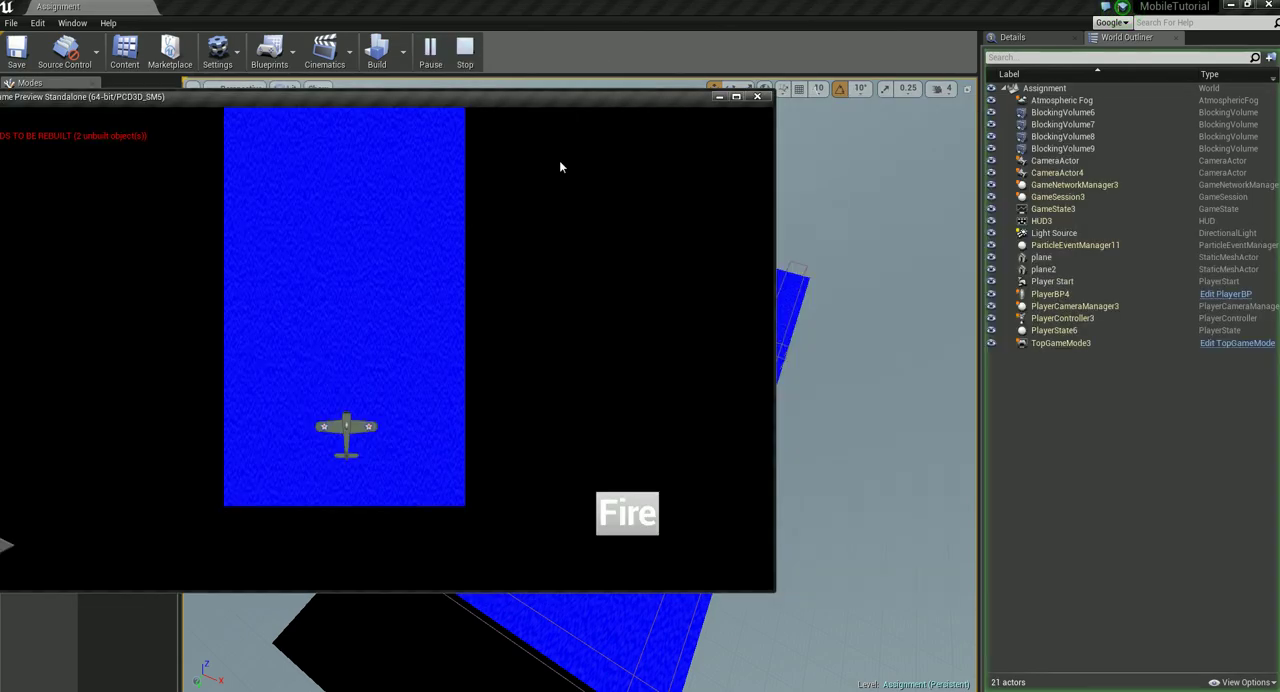
{"action": "left_click", "coordinate": [630, 515]}
{"action": "left_click", "coordinate": [630, 513]}
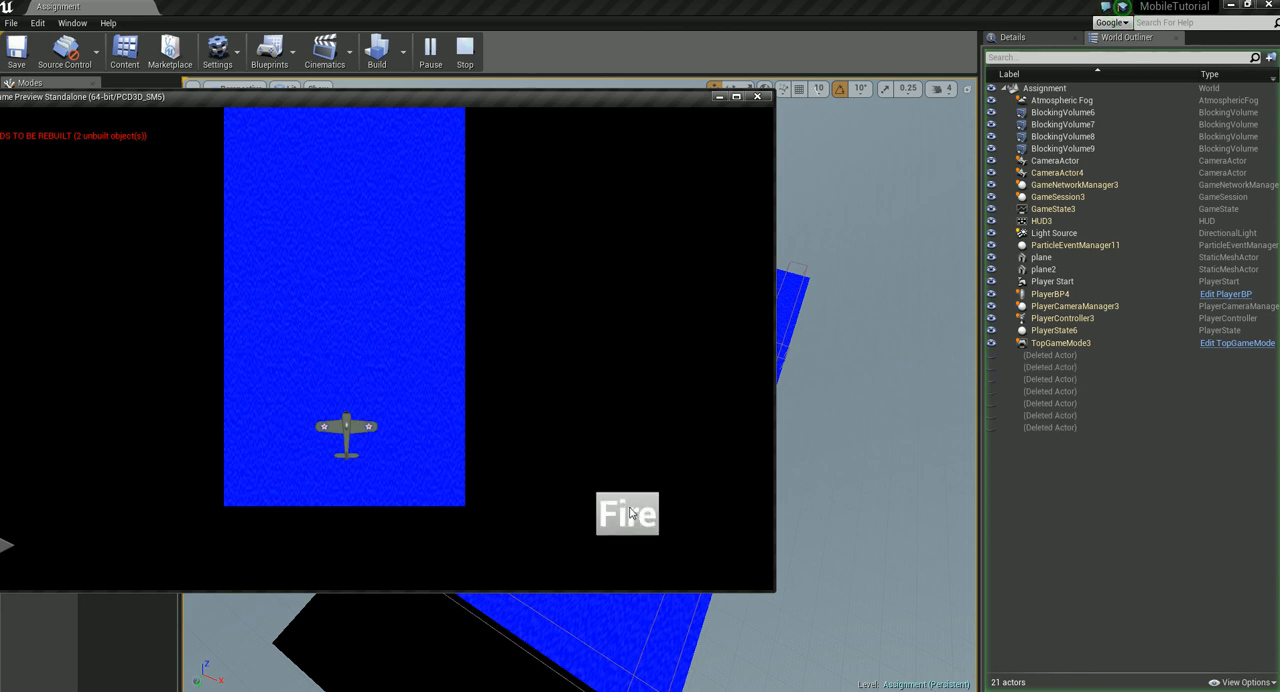
{"action": "left_click", "coordinate": [757, 97]}
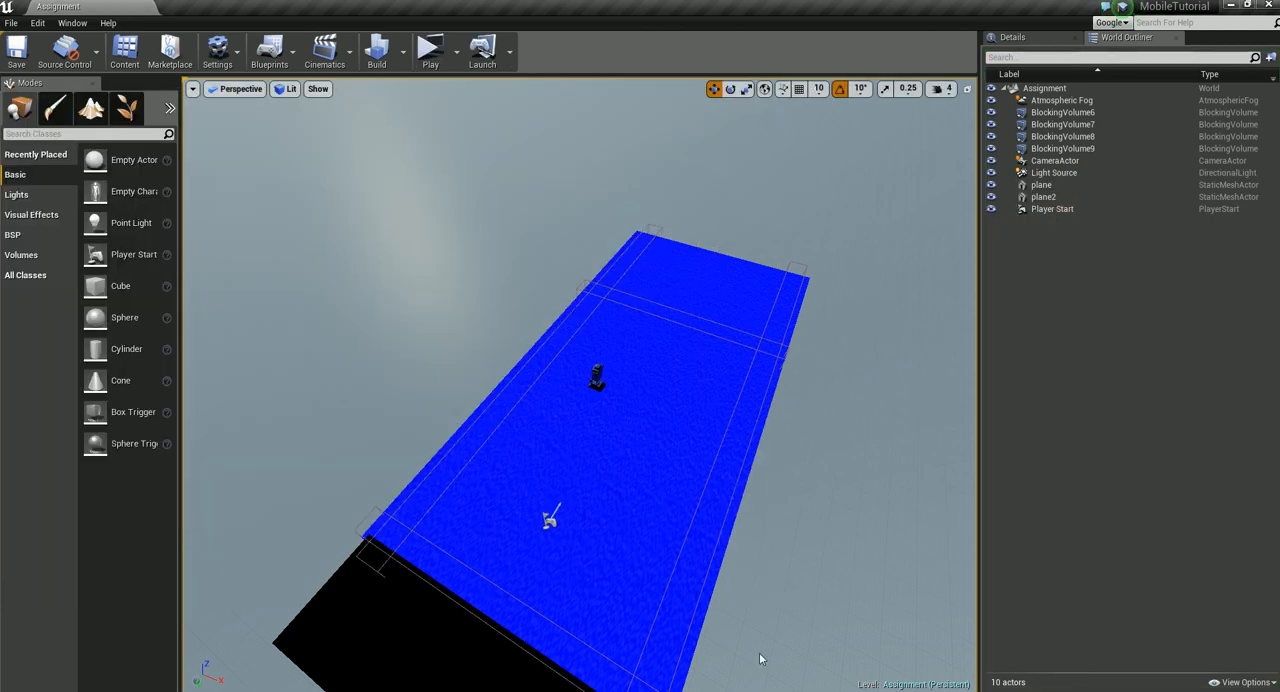
- Return to the Projectile blueprint and review its overlap event graph
{"action": "key", "text": "alt+Tab"}
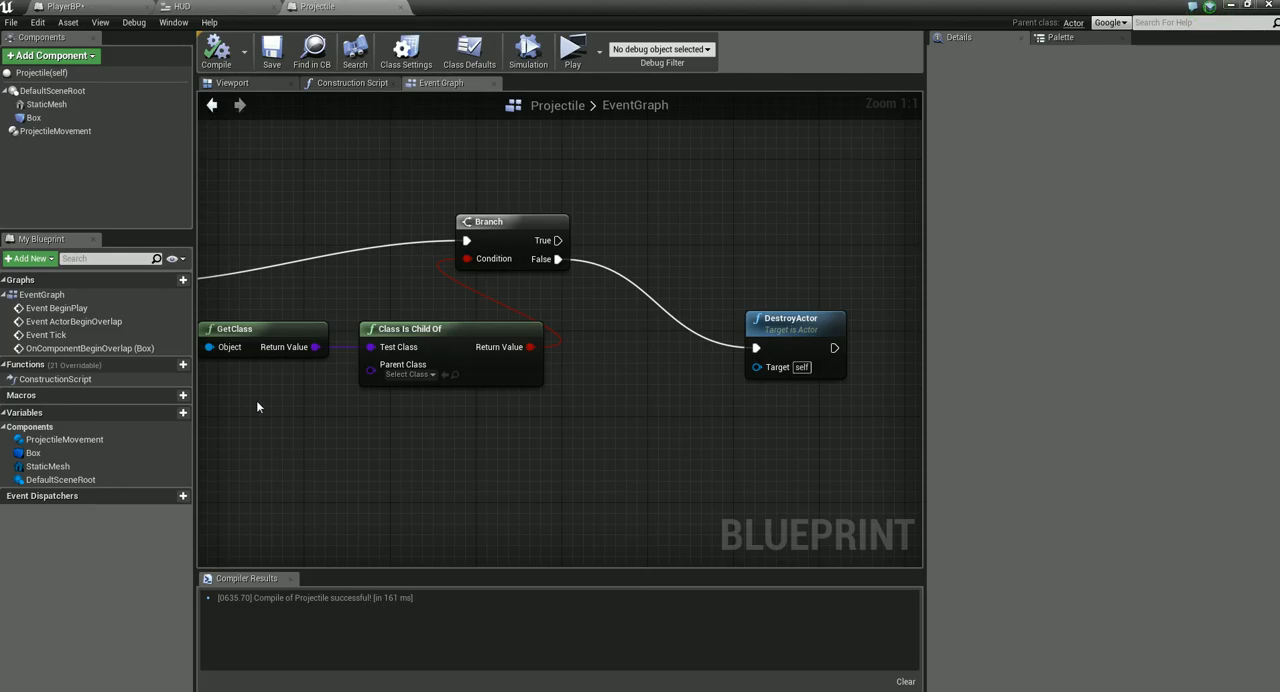
{"action": "left_click", "coordinate": [232, 82]}
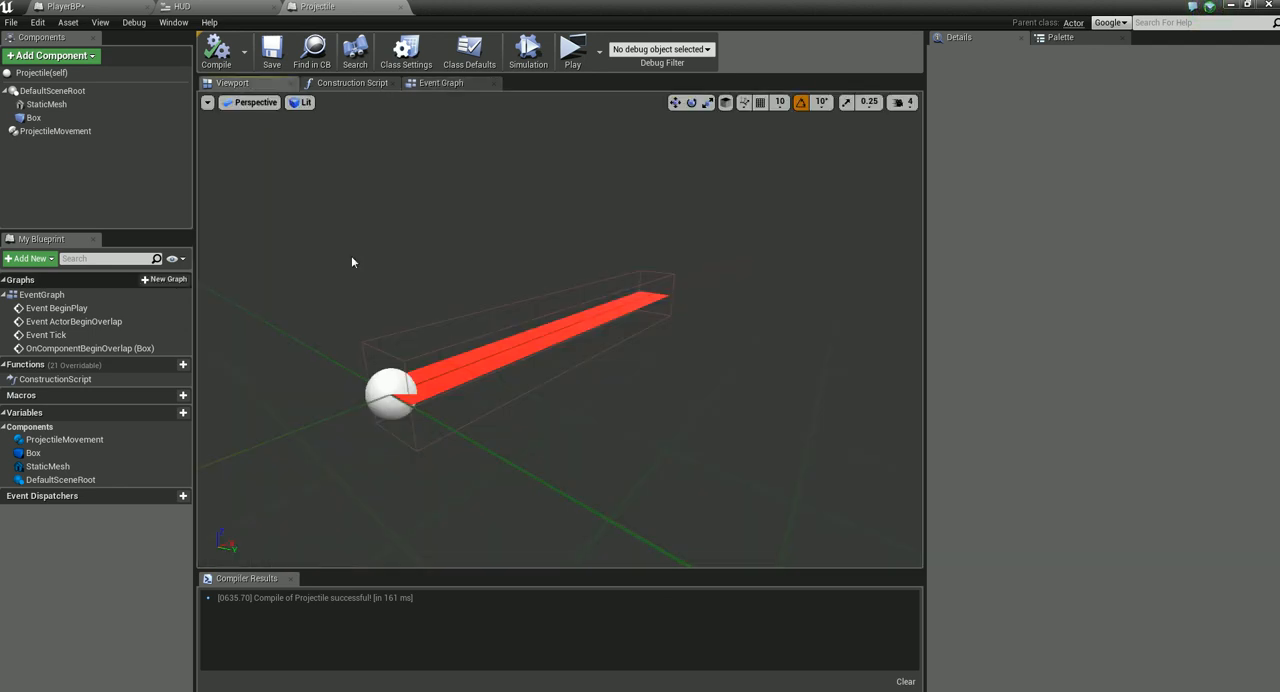
{"action": "left_click", "coordinate": [440, 82]}
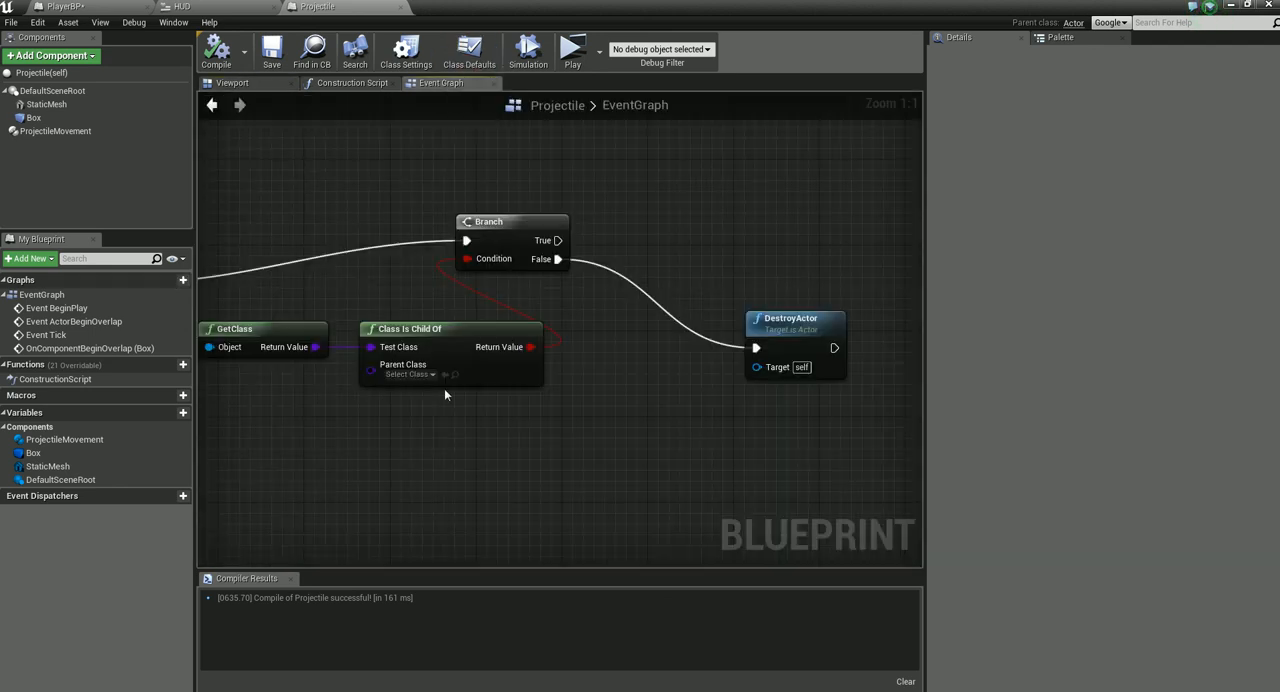
{"action": "mouse_move", "coordinate": [530, 470]}
{"action": "right_mouse_down"}
{"action": "mouse_move", "coordinate": [539, 437]}
{"action": "mouse_move", "coordinate": [661, 428]}
{"action": "mouse_move", "coordinate": [600, 420]}
{"action": "right_mouse_up"}
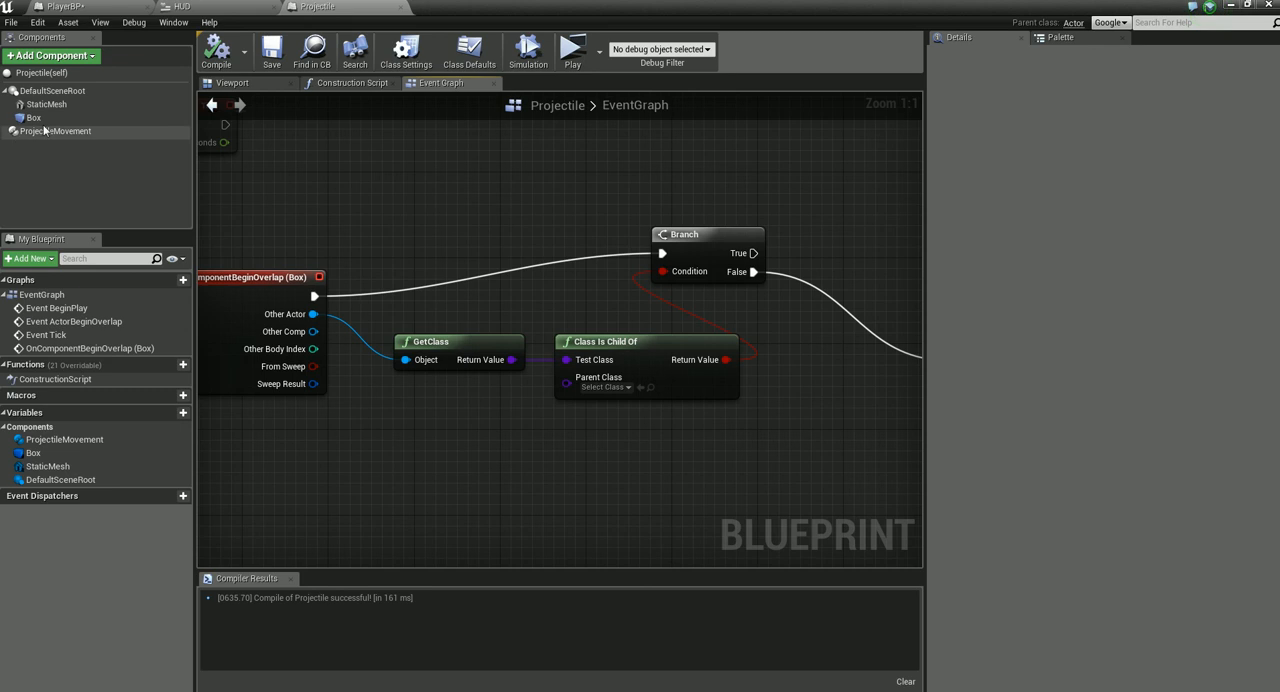
- Show the StaticMesh component's properties in the Projectile viewport
{"action": "left_click", "coordinate": [232, 83]}
{"action": "left_click", "coordinate": [46, 104]}
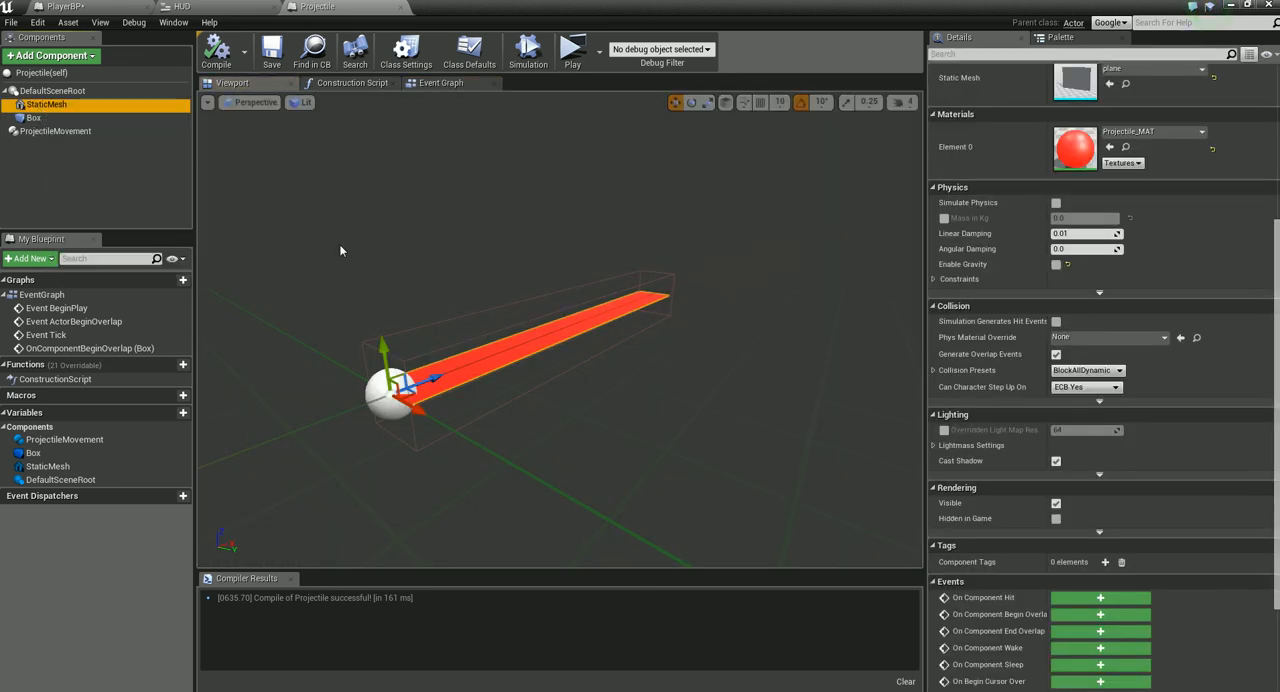
- Set the StaticMesh component's Collision Presets to NoCollision
{"action": "left_click", "coordinate": [34, 117]}
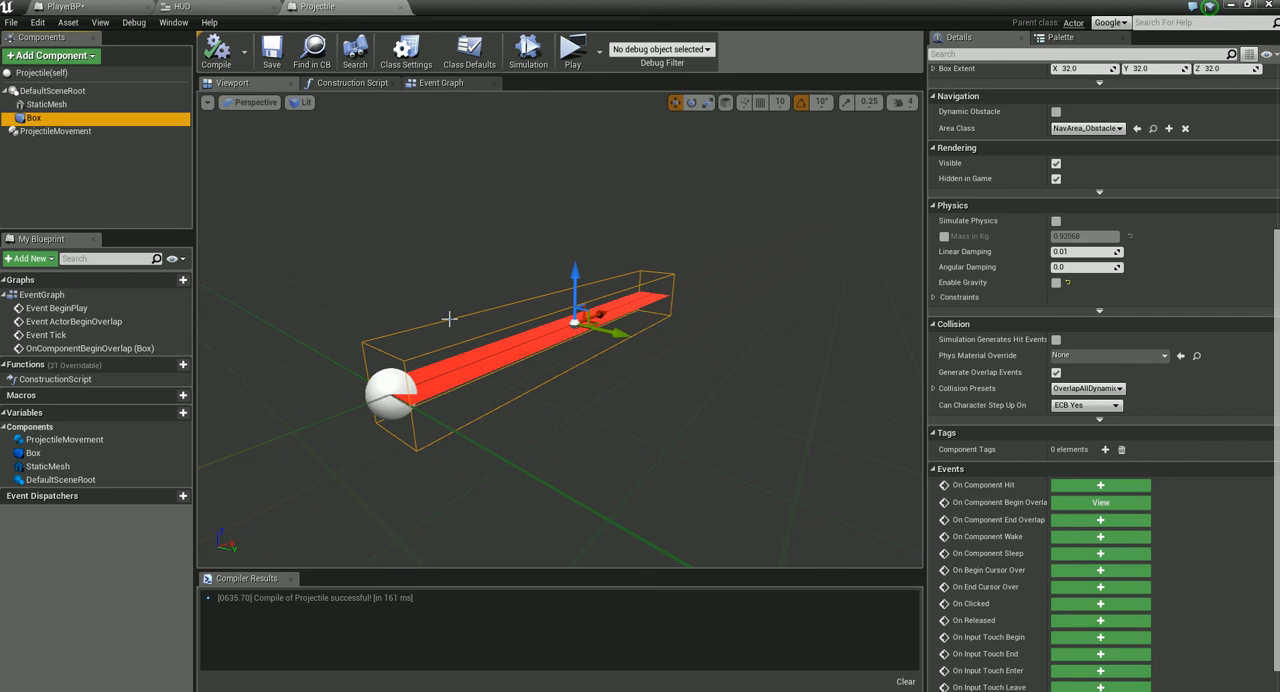
{"action": "left_click", "coordinate": [46, 104]}
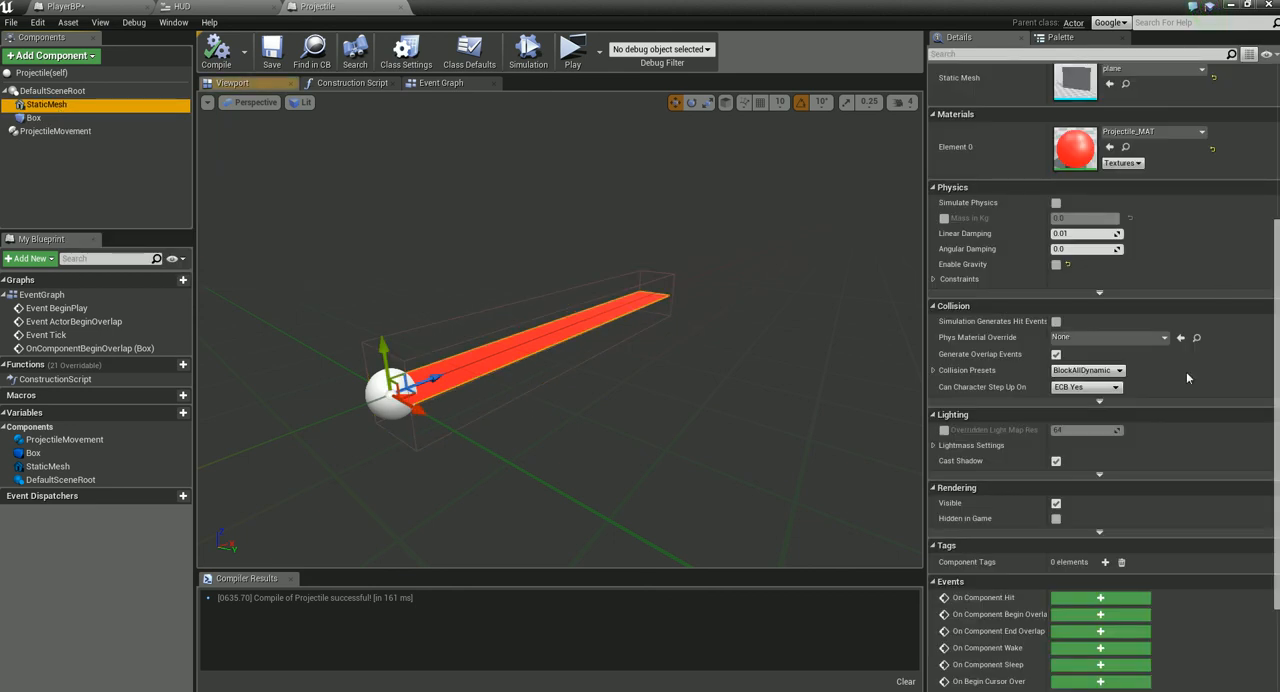
{"action": "scroll", "coordinate": [1212, 440], "scroll_direction": "down", "scroll_amount": 3}
{"action": "scroll", "coordinate": [1212, 441], "scroll_direction": "up", "scroll_amount": 4}
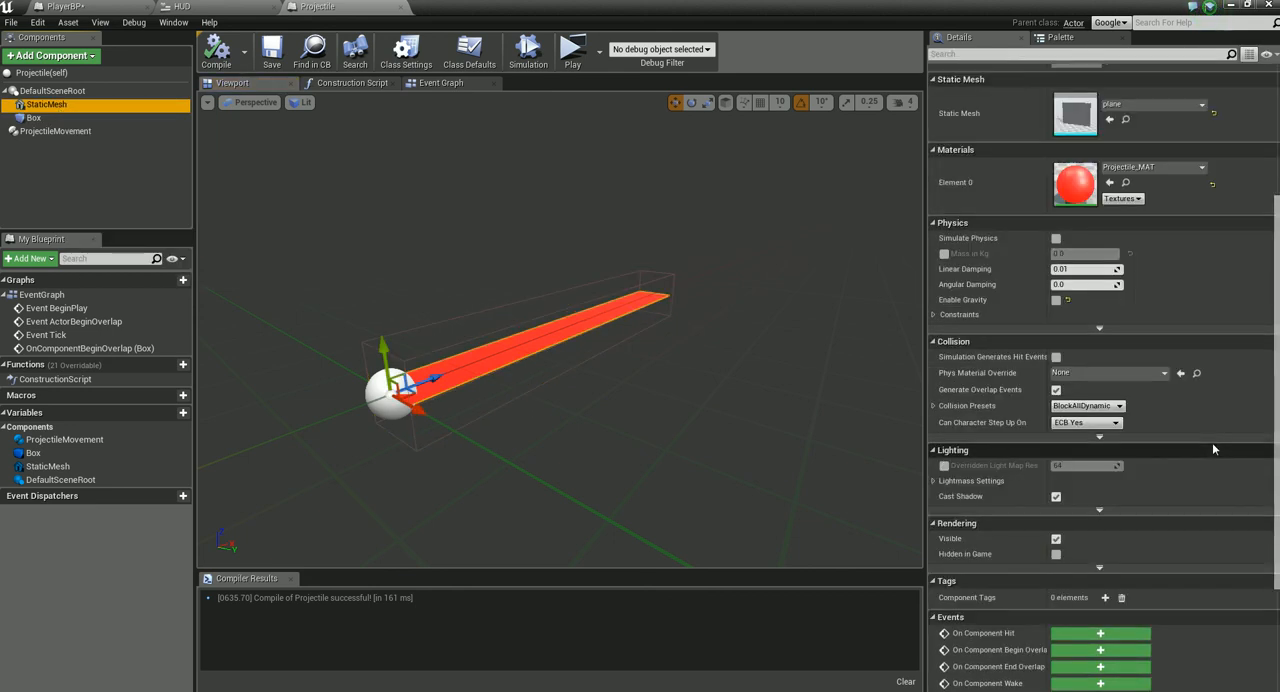
{"action": "scroll", "coordinate": [1212, 442], "scroll_direction": "up", "scroll_amount": 4}
{"action": "scroll", "coordinate": [1212, 442], "scroll_direction": "down", "scroll_amount": 1}
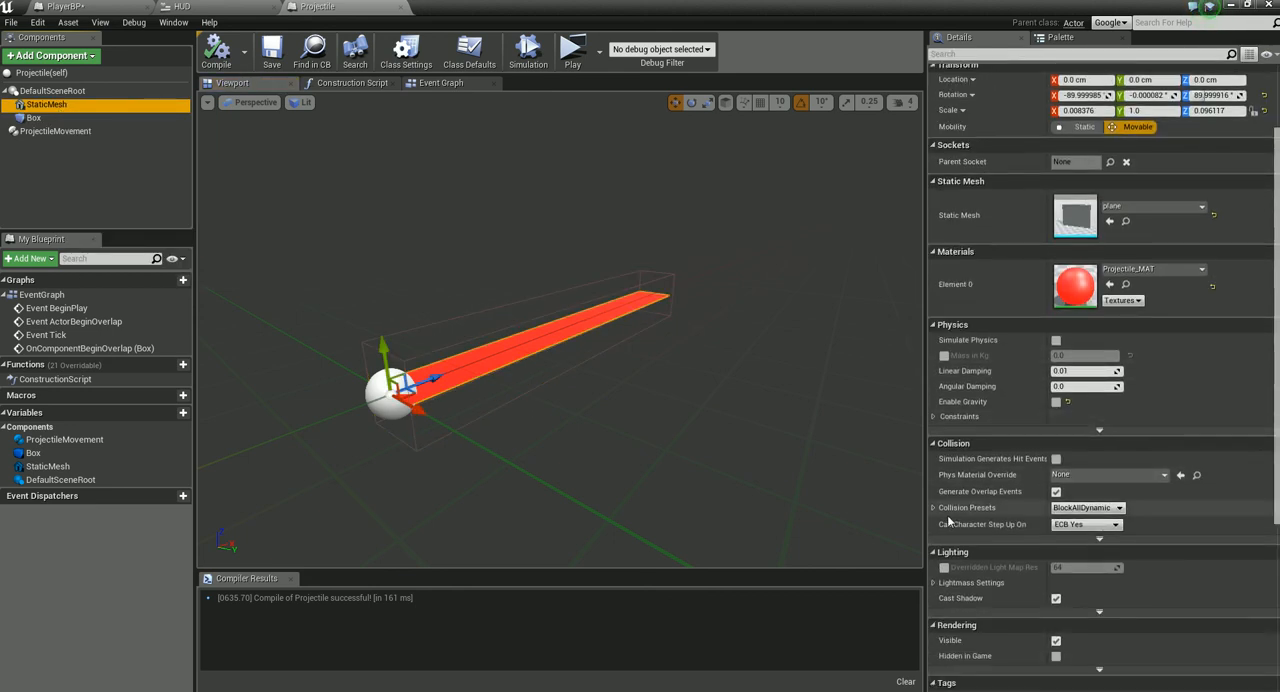
{"action": "left_click", "coordinate": [1087, 508]}
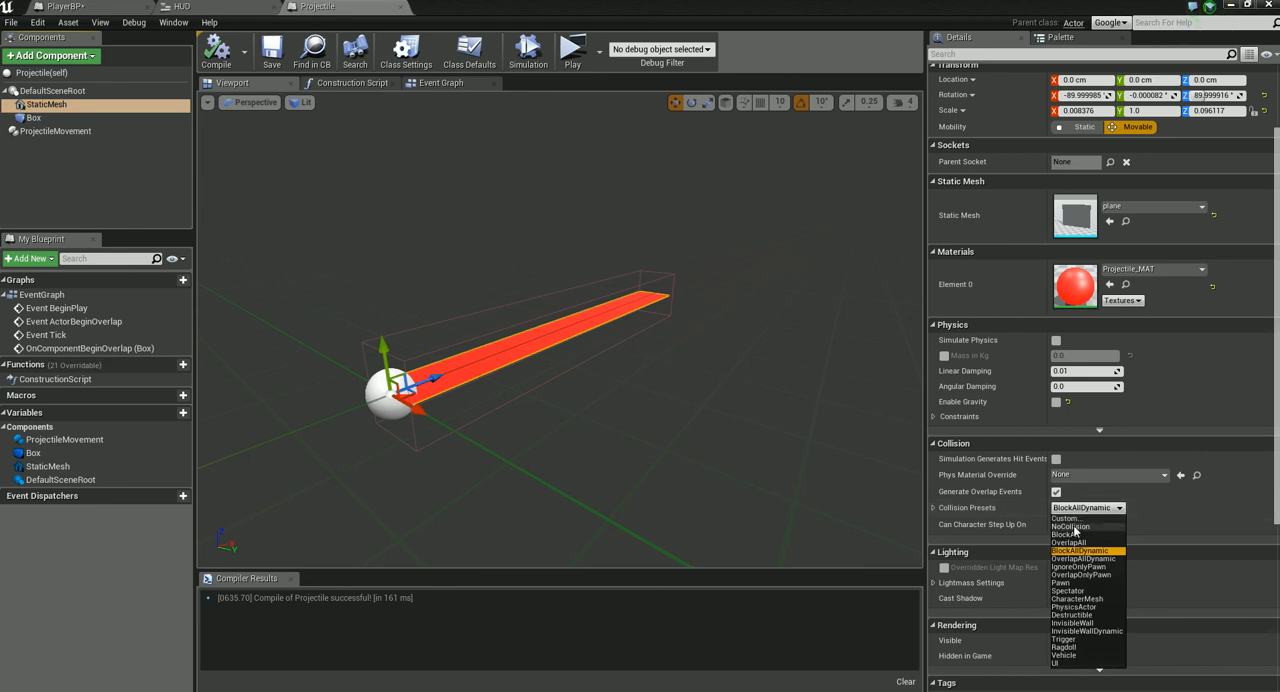
{"action": "left_click", "coordinate": [1076, 528]}
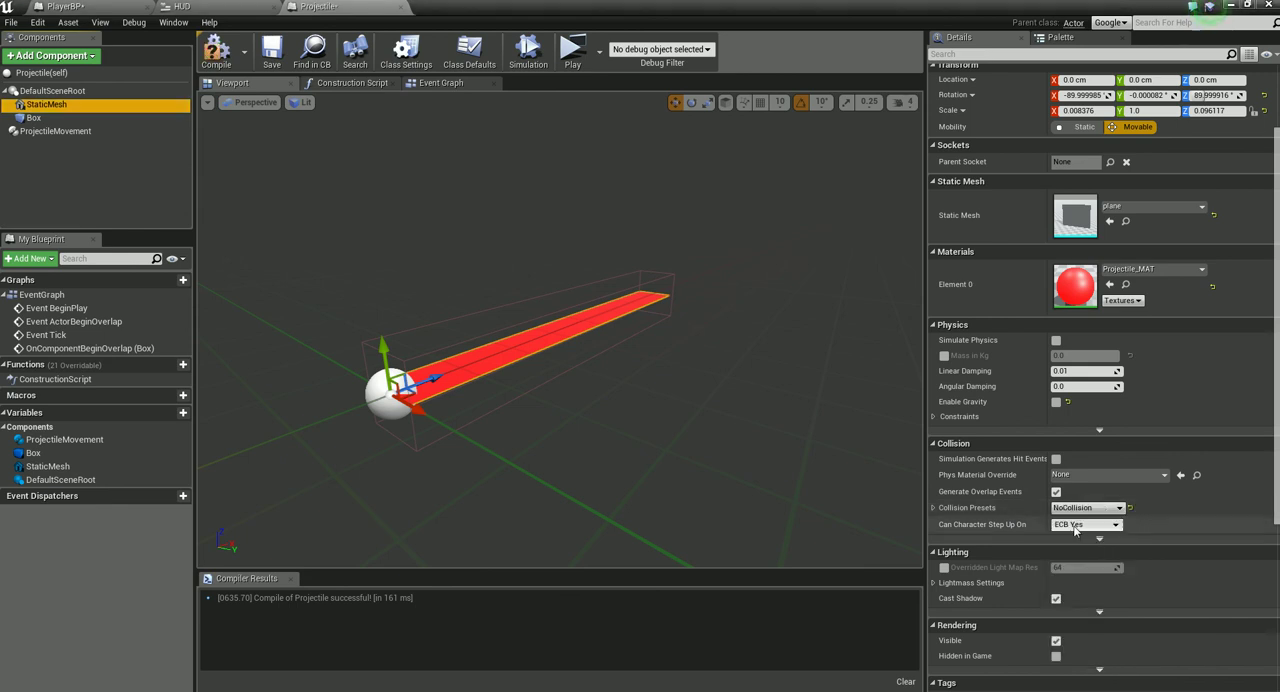
- Recompile and save Projectile, then close the blueprint to return to the level
{"action": "left_click", "coordinate": [217, 50]}
{"action": "left_click", "coordinate": [272, 50]}
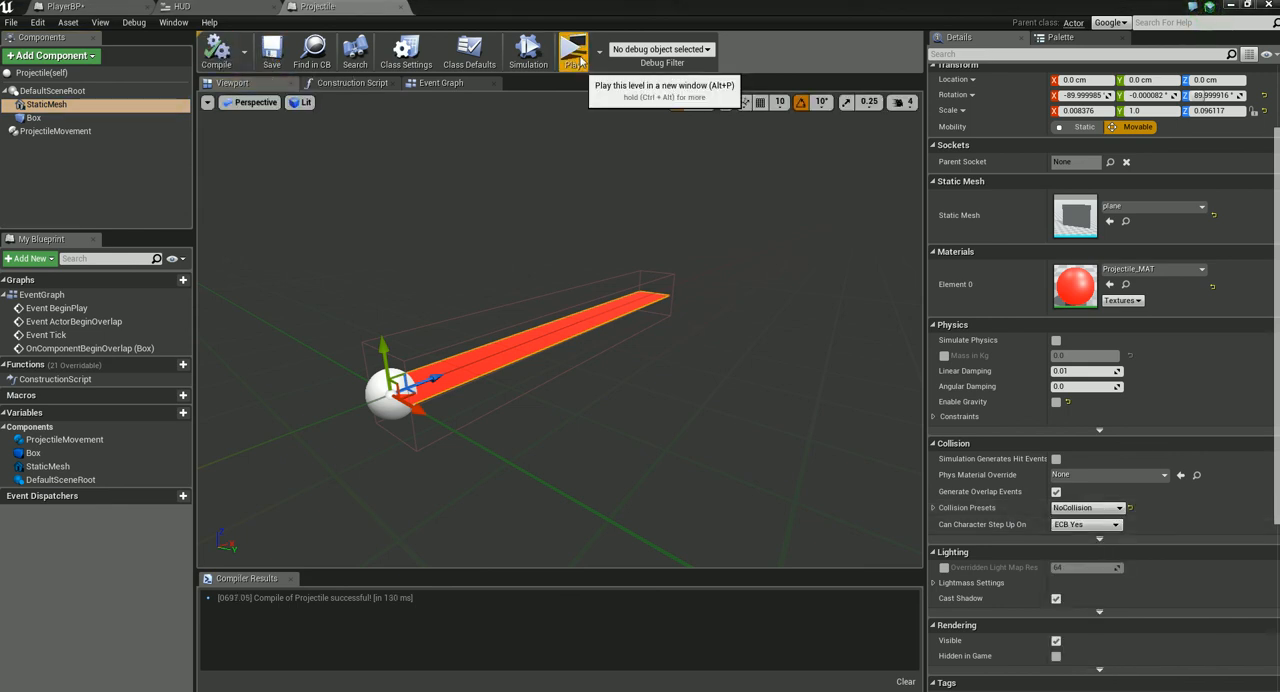
{"action": "left_click", "coordinate": [1240, 5]}
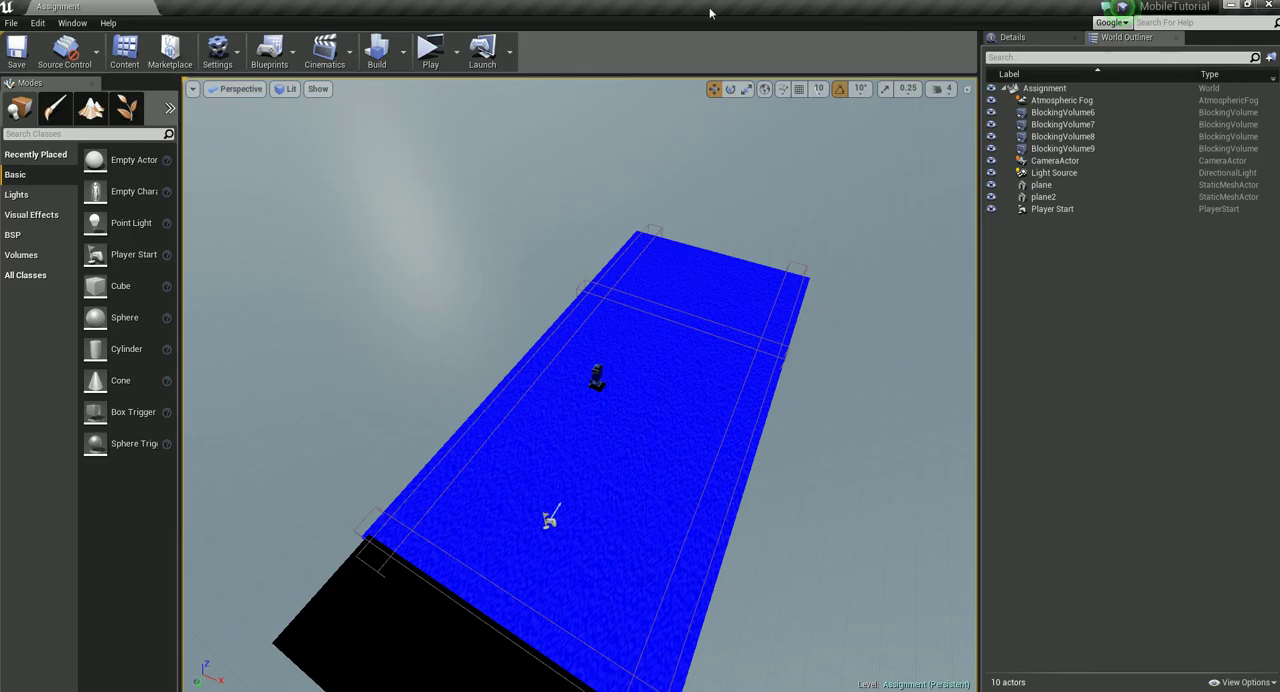
{"action": "left_click", "coordinate": [430, 50]}
{"action": "left_click_drag", "start_coordinate": [880, 115], "coordinate": [678, 112]}
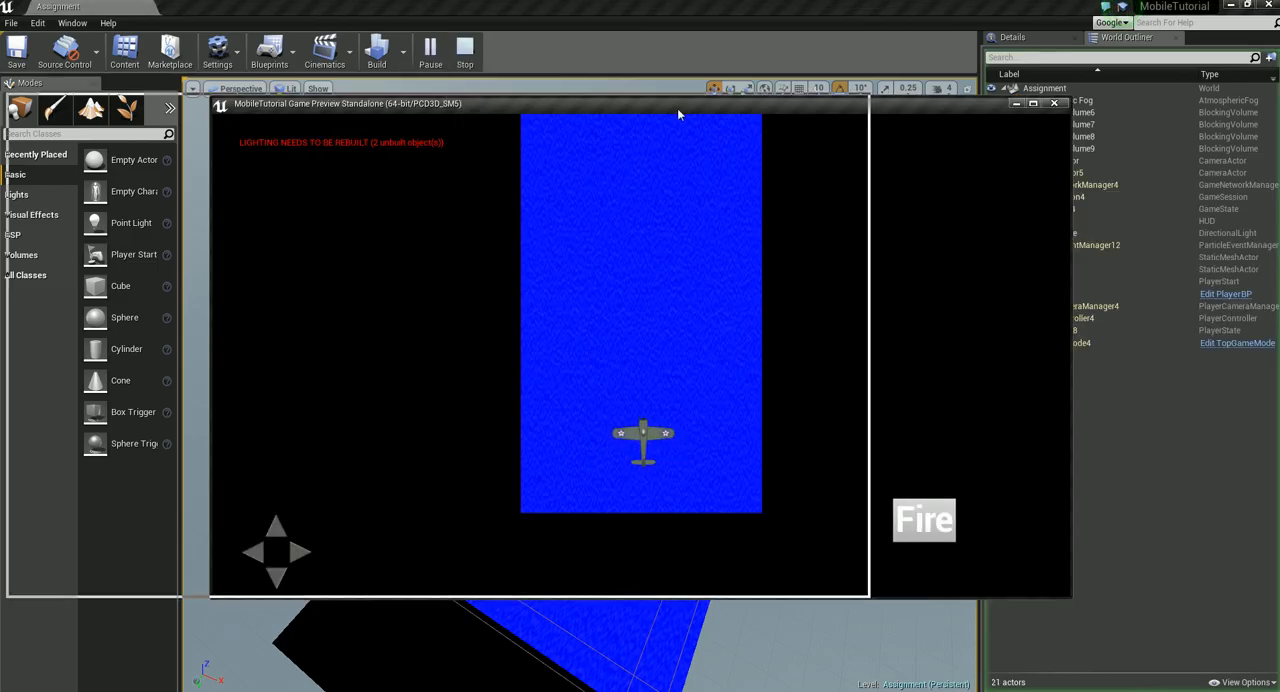
{"action": "left_click", "coordinate": [722, 525]}
{"action": "left_click", "coordinate": [722, 525]}
{"action": "left_click", "coordinate": [722, 525]}
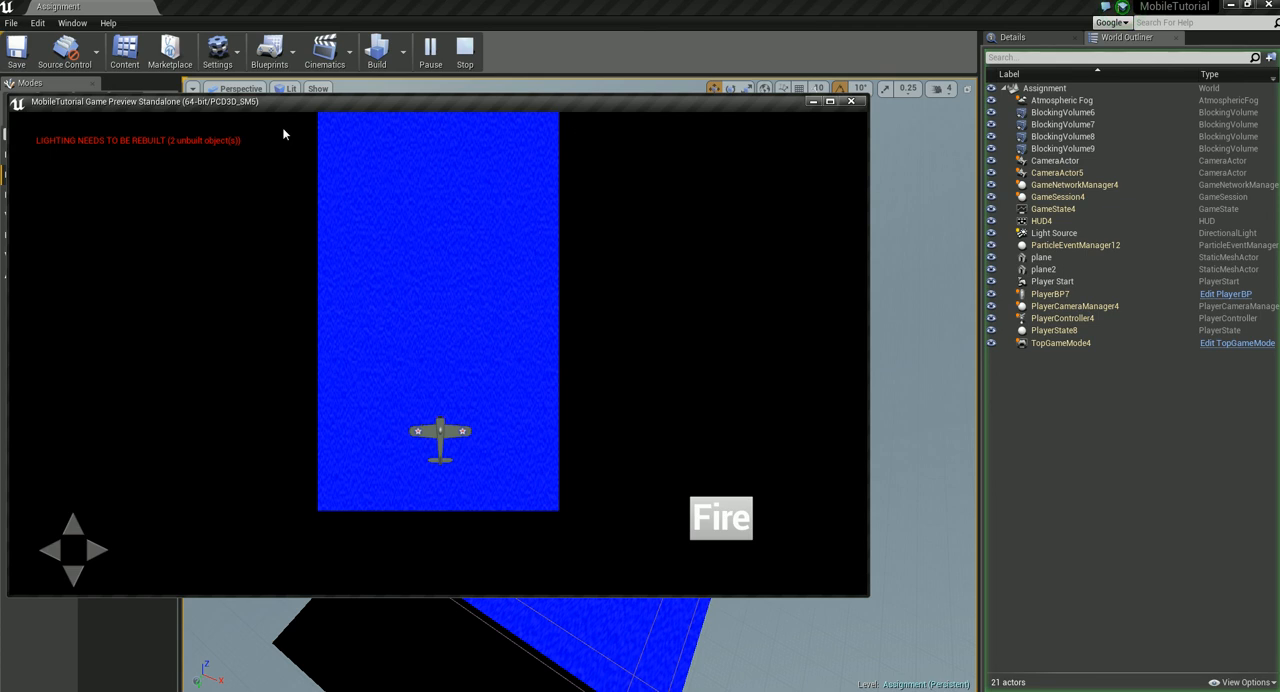
{"action": "key", "text": "Escape"}
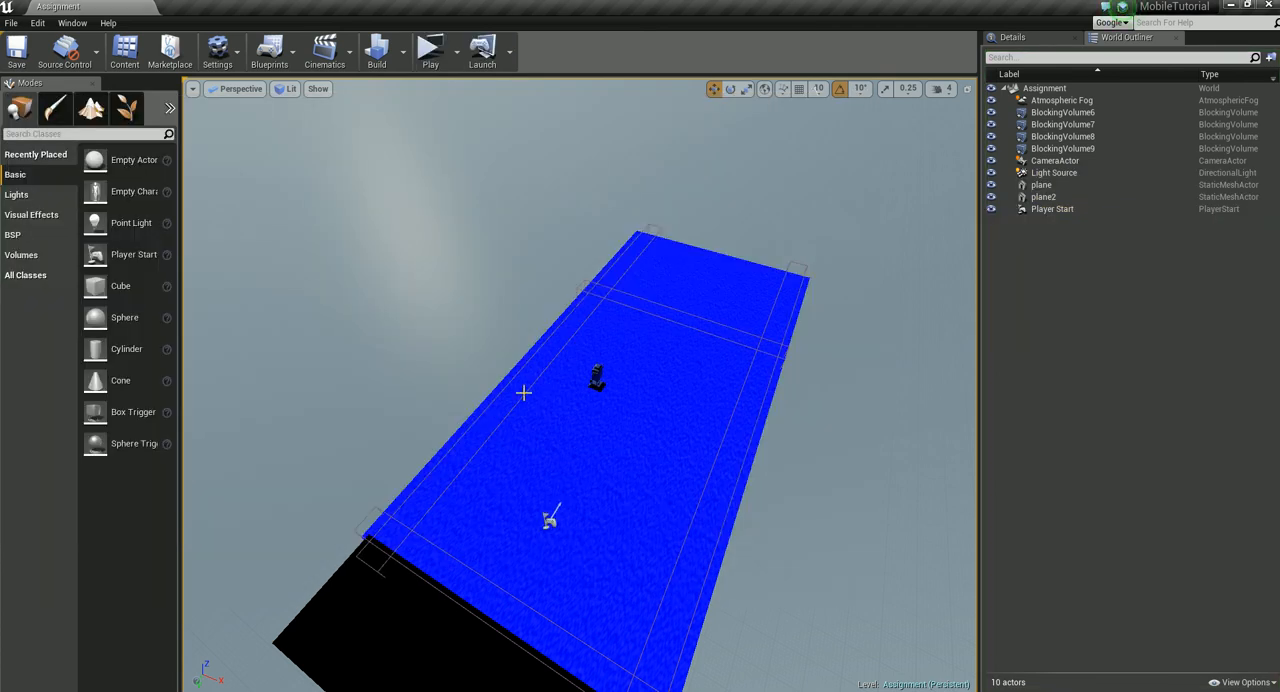
{"action": "mouse_move", "coordinate": [560, 380]}
{"action": "right_mouse_down"}
{"action": "mouse_move", "coordinate": [460, 380]}
{"action": "mouse_move", "coordinate": [605, 157]}
{"action": "mouse_move", "coordinate": [701, 465]}
{"action": "mouse_move", "coordinate": [500, 400]}
{"action": "right_mouse_up"}
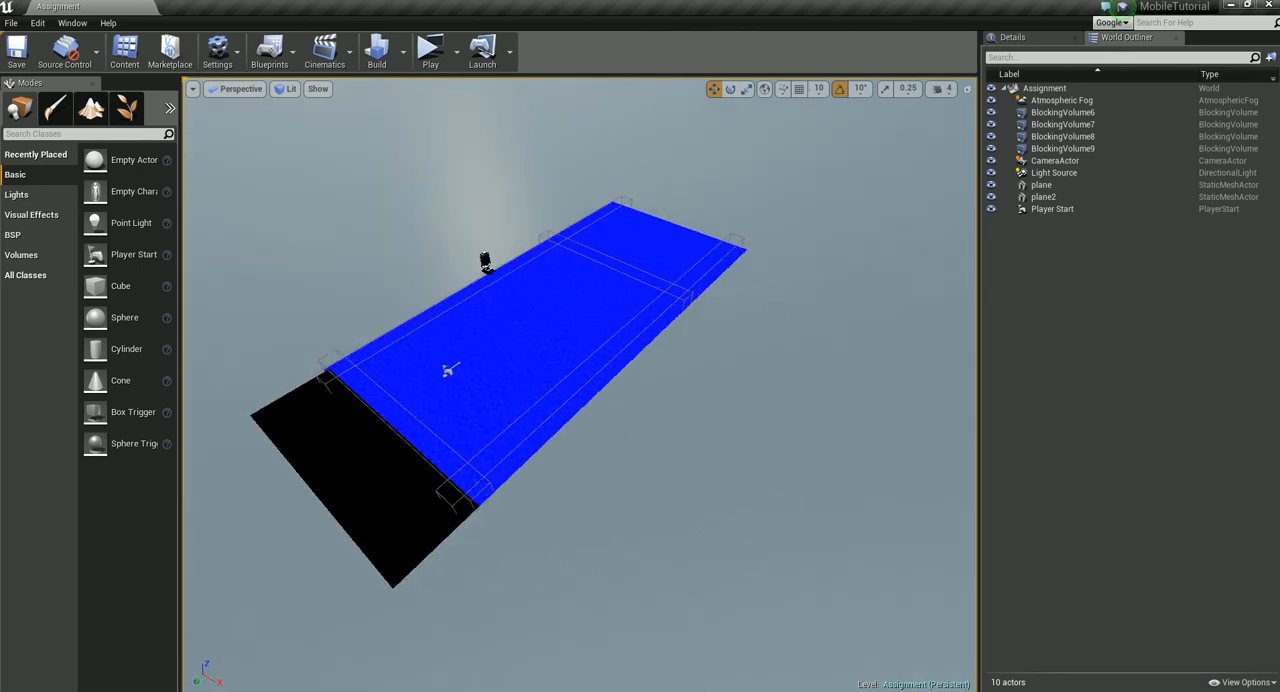
{"action": "mouse_move", "coordinate": [788, 412]}
{"action": "right_mouse_down"}
{"action": "mouse_move", "coordinate": [530, 400]}
{"action": "mouse_move", "coordinate": [565, 388]}
{"action": "right_mouse_up"}
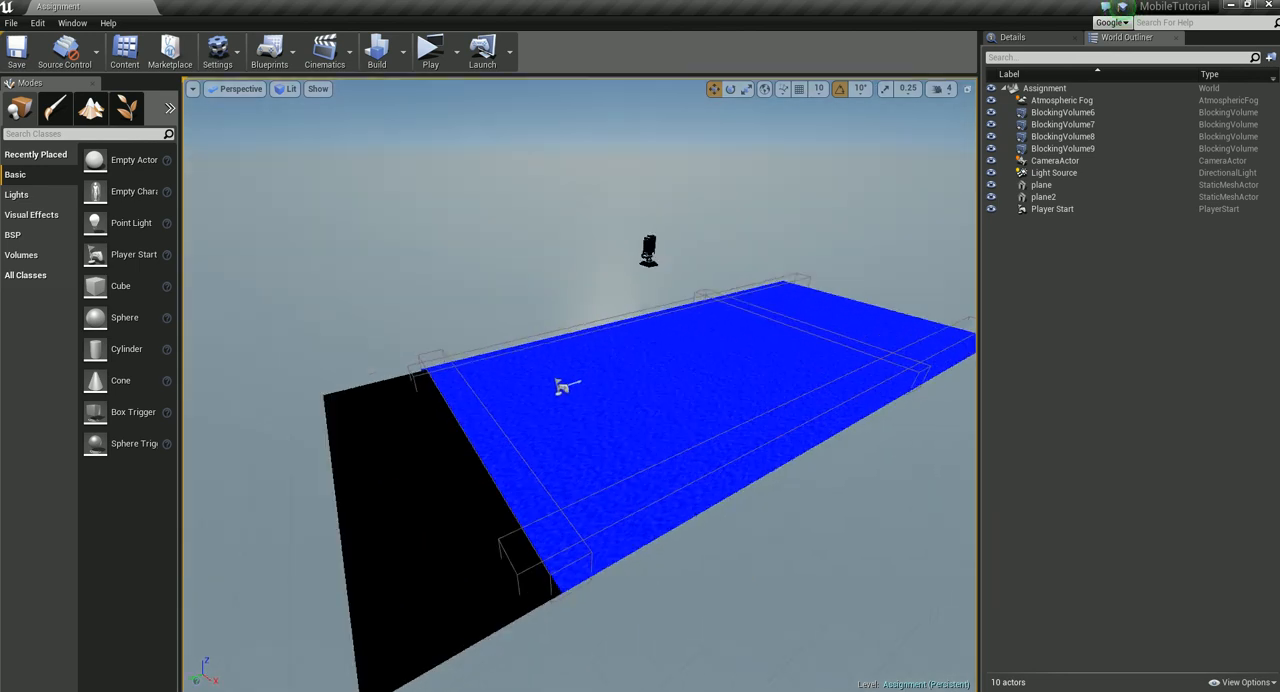
{"action": "key", "text": "alt+Tab"}
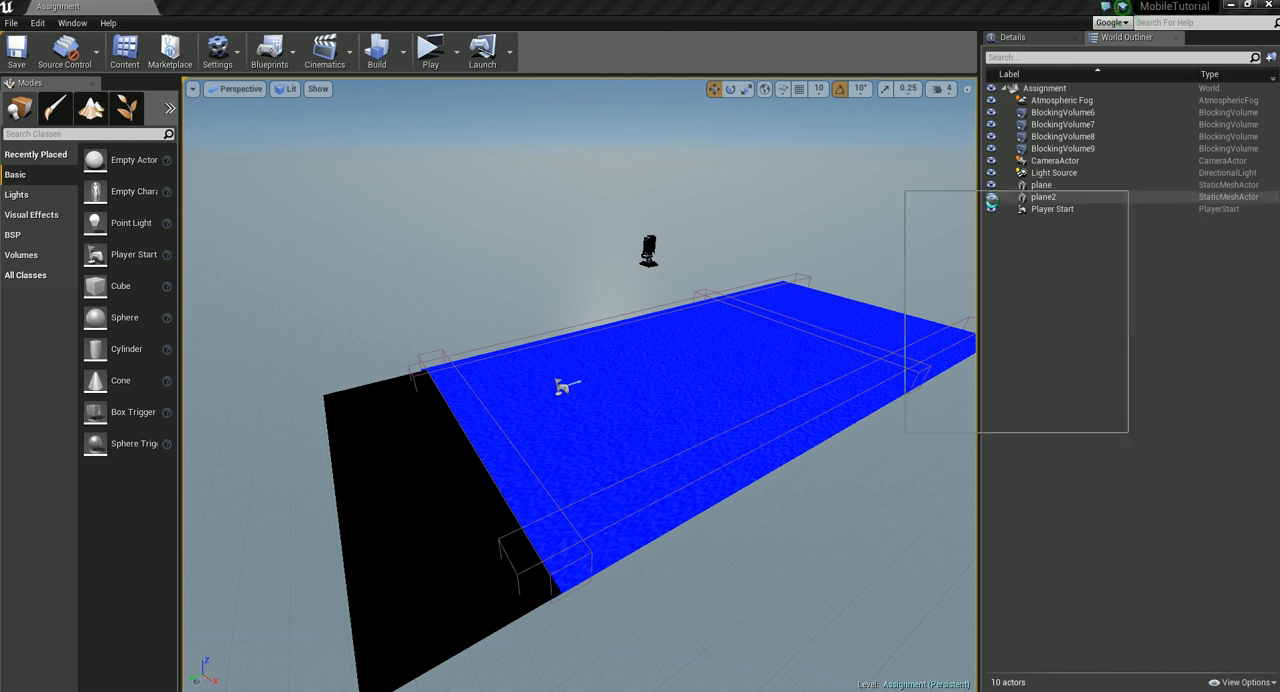